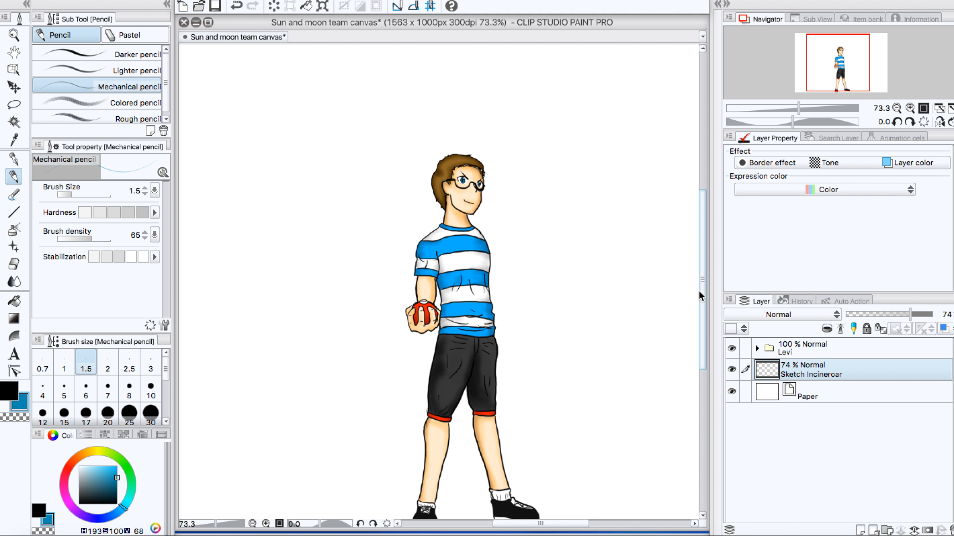
Step: Examine the finished boy figure up close and in full, along with the empty canvas space beside him
scroll(567, 325, down, 2)
scroll(552, 393, down, 1)
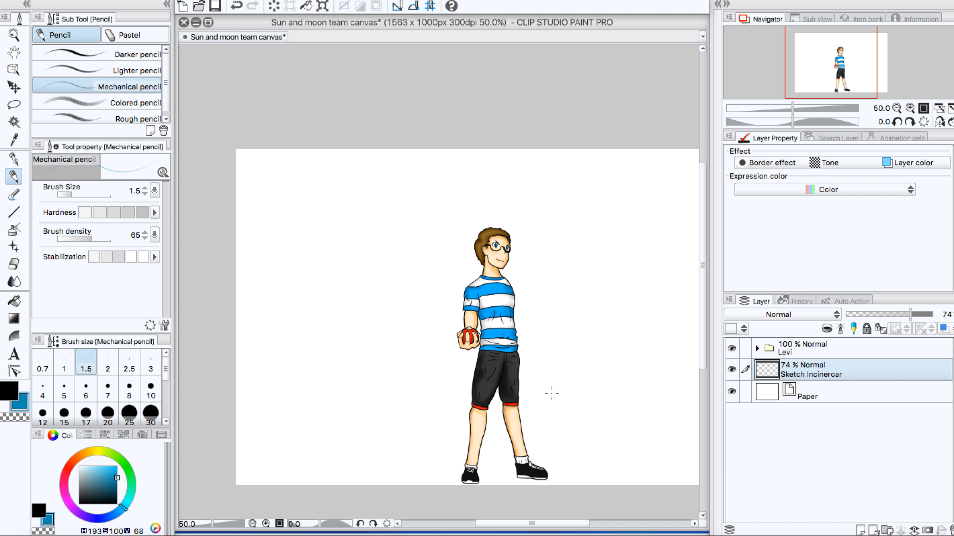
drag(549, 523, 561, 524)
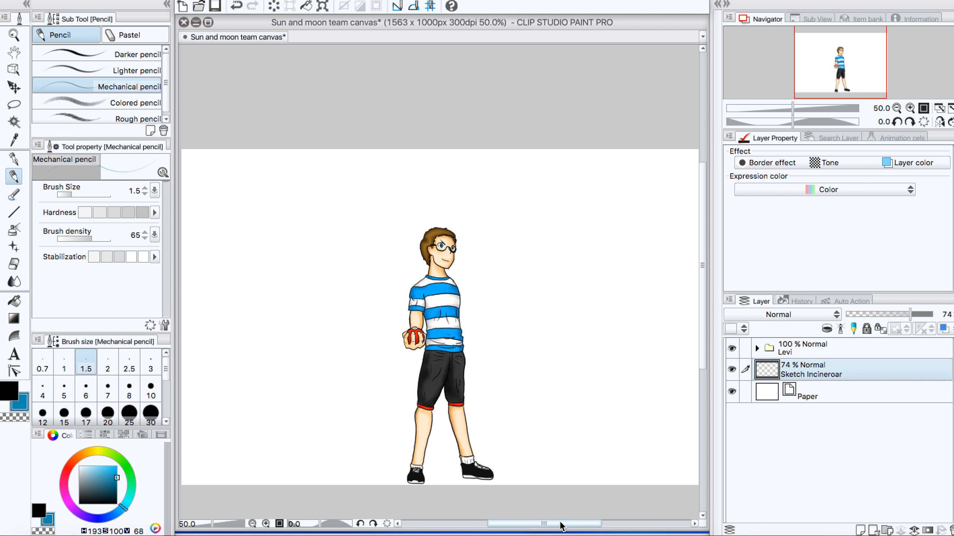
drag(702, 273, 701, 285)
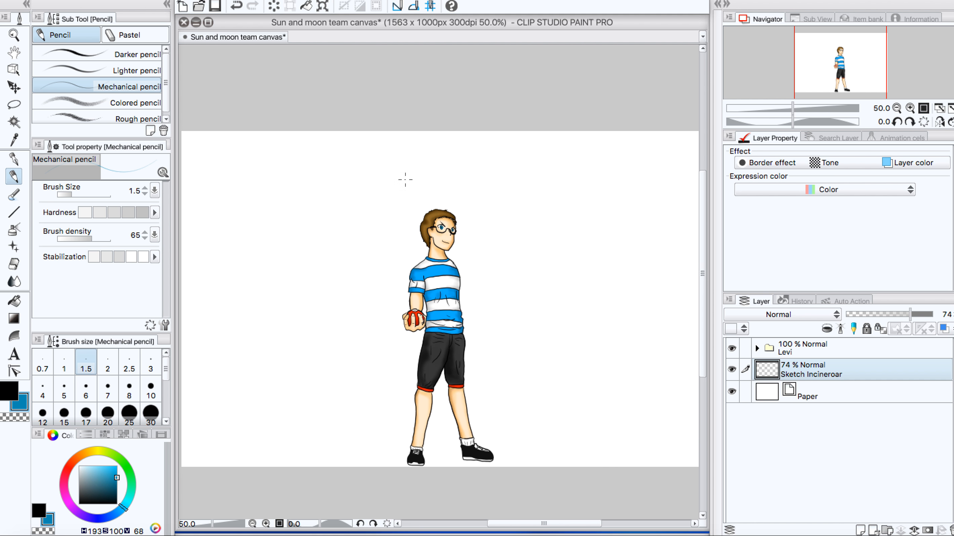
scroll(432, 282, up, 6)
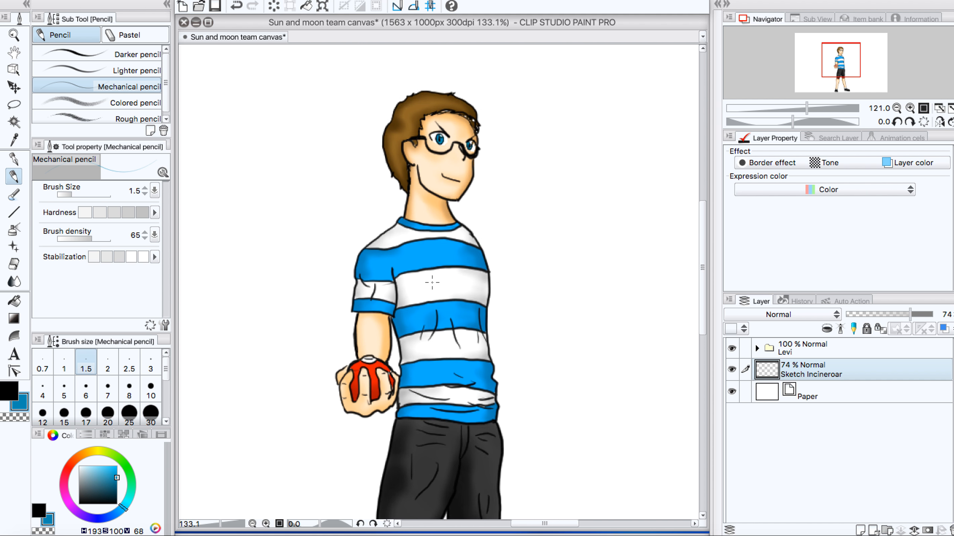
scroll(431, 282, down, 5)
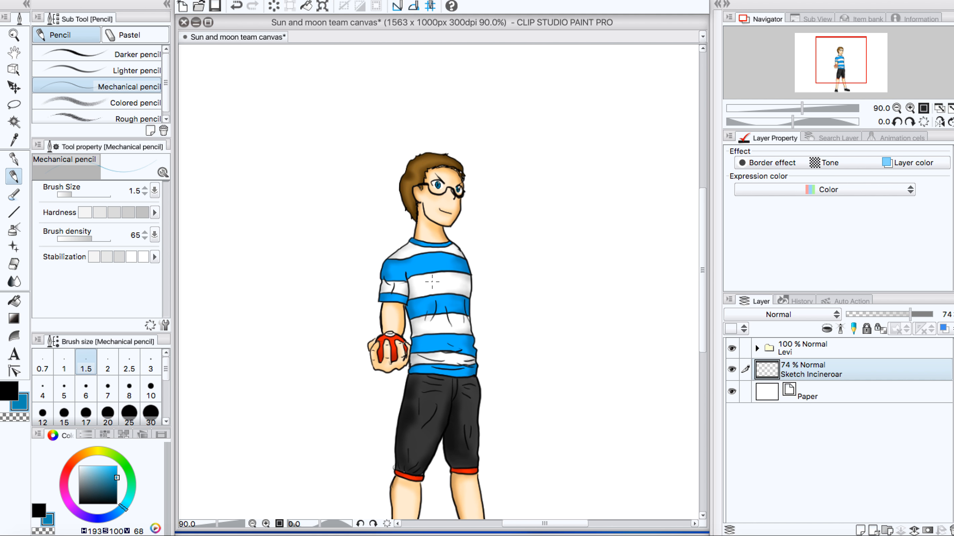
scroll(432, 282, down, 1)
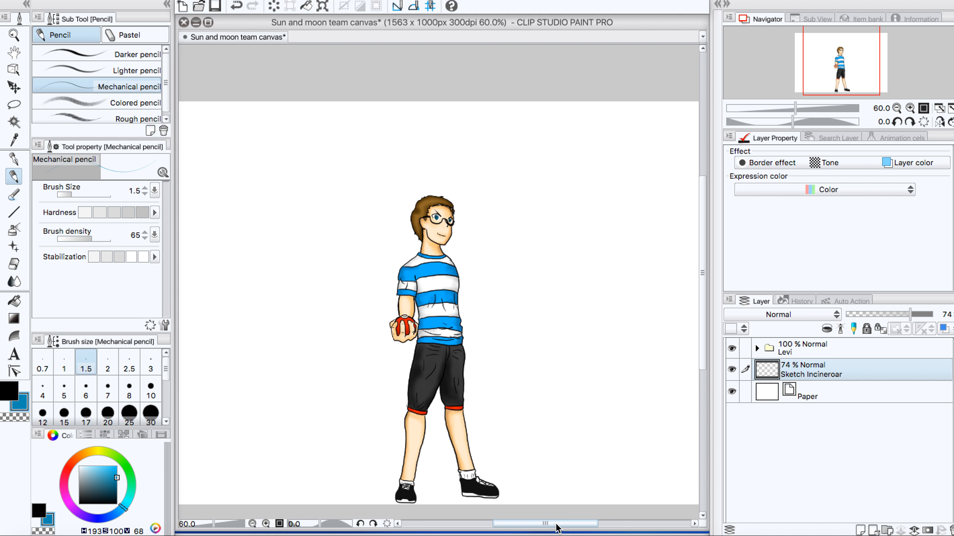
mouse_move(554, 523)
mouse_down()
mouse_move(525, 525)
mouse_move(552, 527)
mouse_move(541, 526)
mouse_up()
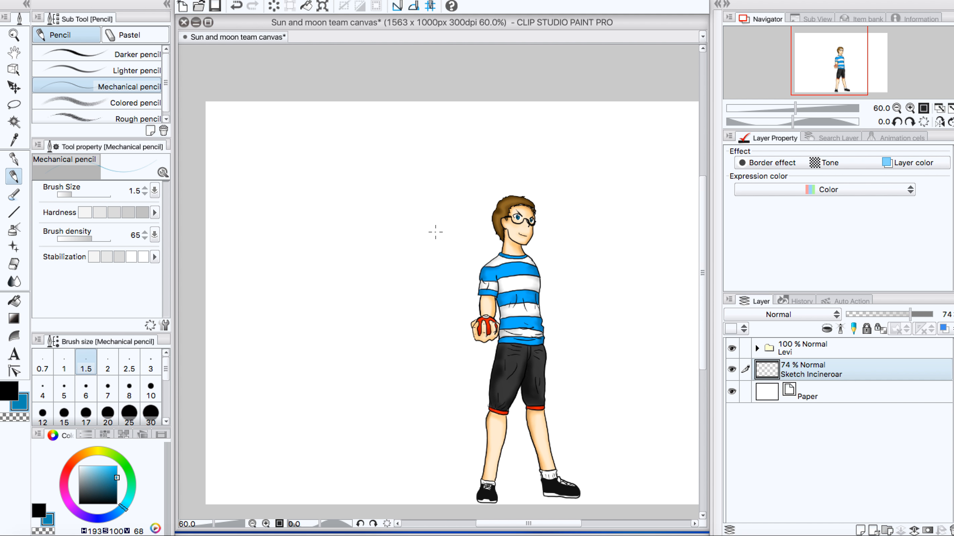
drag(528, 524, 537, 524)
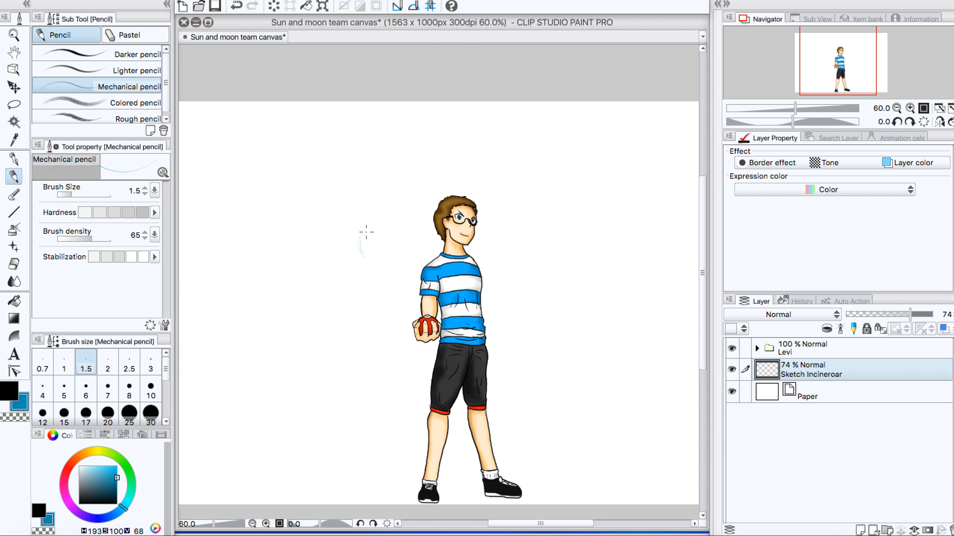
Step: Switch the drawing color to black and sketch Incineroar's rough round head with the Mechanical pencil left of the boy, undoing unwanted strokes
drag(366, 231, 366, 248)
key(ctrl+z)
key(x)
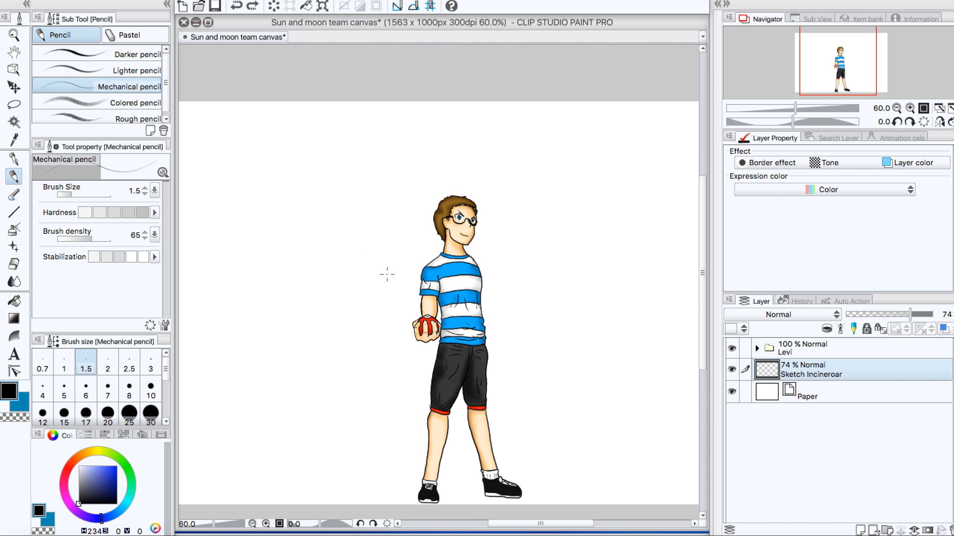
drag(387, 225, 377, 227)
drag(387, 257, 393, 235)
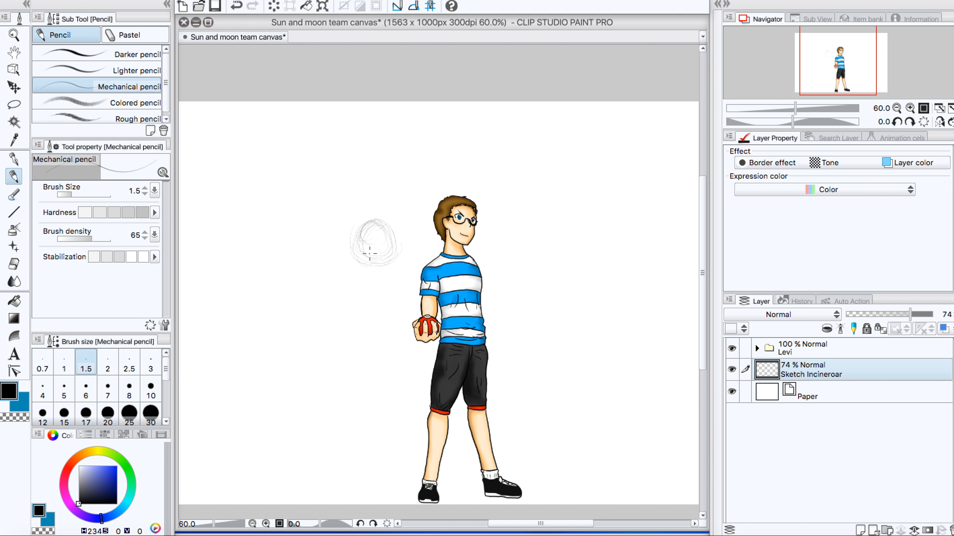
key(ctrl+z)
key(ctrl+z)
key(ctrl+z)
key(ctrl+z)
key(ctrl+z)
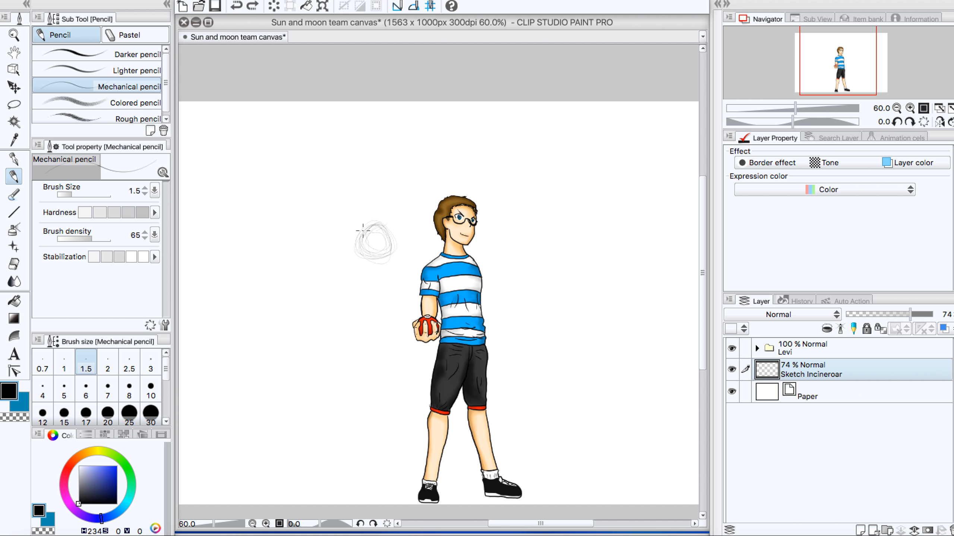
mouse_move(363, 229)
mouse_down()
mouse_move(373, 240)
mouse_move(371, 266)
mouse_up()
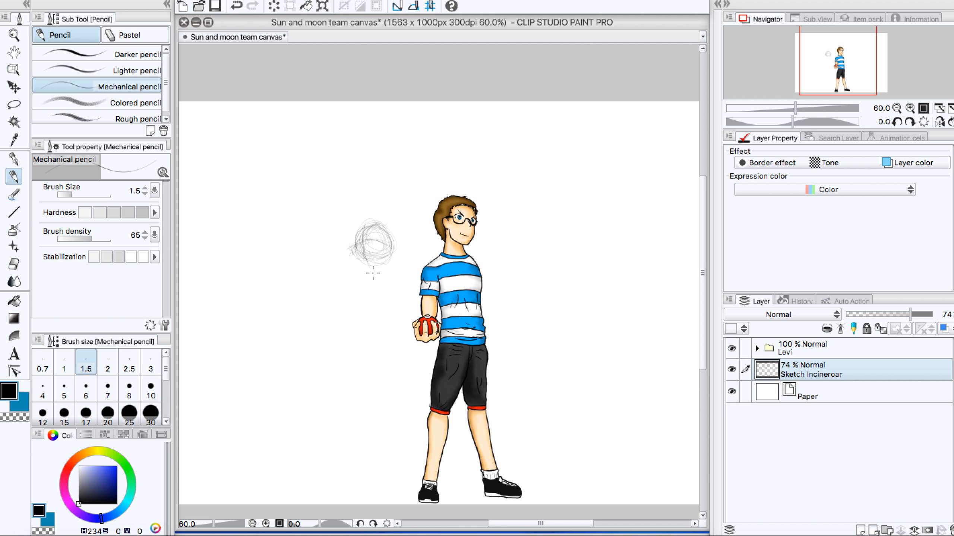
Step: Sketch Incineroar's muzzle in loose strokes at the lower left of the head circle
drag(353, 265, 364, 269)
drag(351, 263, 364, 265)
scroll(370, 250, up, 5)
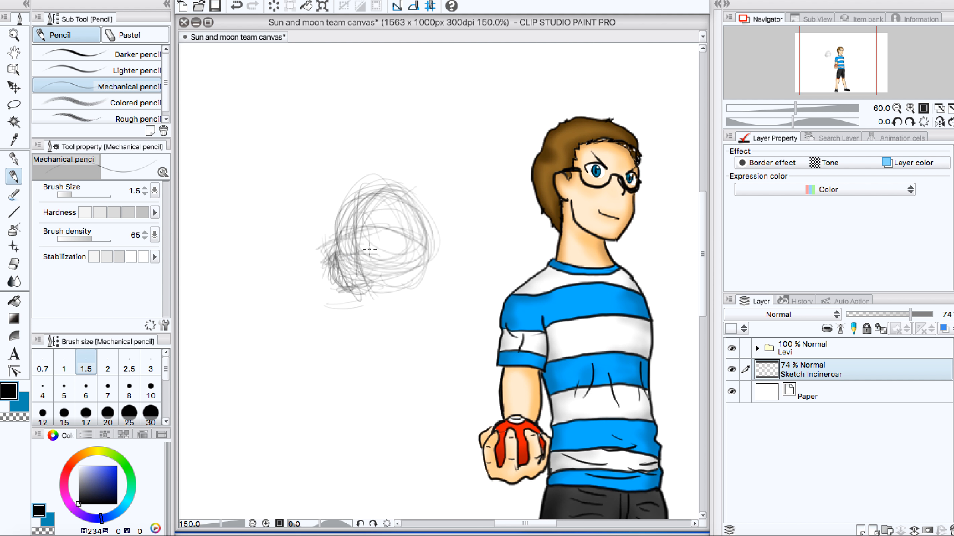
mouse_move(328, 252)
mouse_down()
mouse_move(364, 242)
mouse_move(409, 263)
mouse_move(356, 242)
mouse_move(320, 264)
mouse_up()
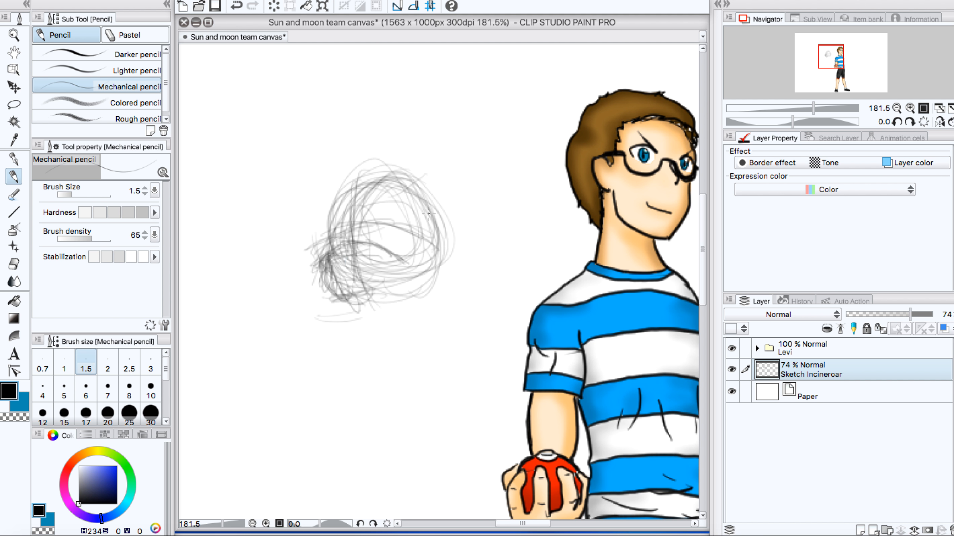
Step: Sketch pointed fur tufts on both sides of Incineroar's head and rough in the eye on the left
mouse_move(397, 240)
mouse_down()
mouse_move(428, 239)
mouse_move(401, 240)
mouse_move(444, 226)
mouse_move(408, 234)
mouse_move(435, 217)
mouse_move(407, 235)
mouse_move(442, 219)
mouse_move(421, 231)
mouse_move(455, 200)
mouse_move(457, 227)
mouse_move(446, 229)
mouse_move(485, 213)
mouse_move(464, 222)
mouse_move(495, 196)
mouse_move(492, 228)
mouse_move(463, 253)
mouse_move(479, 268)
mouse_up()
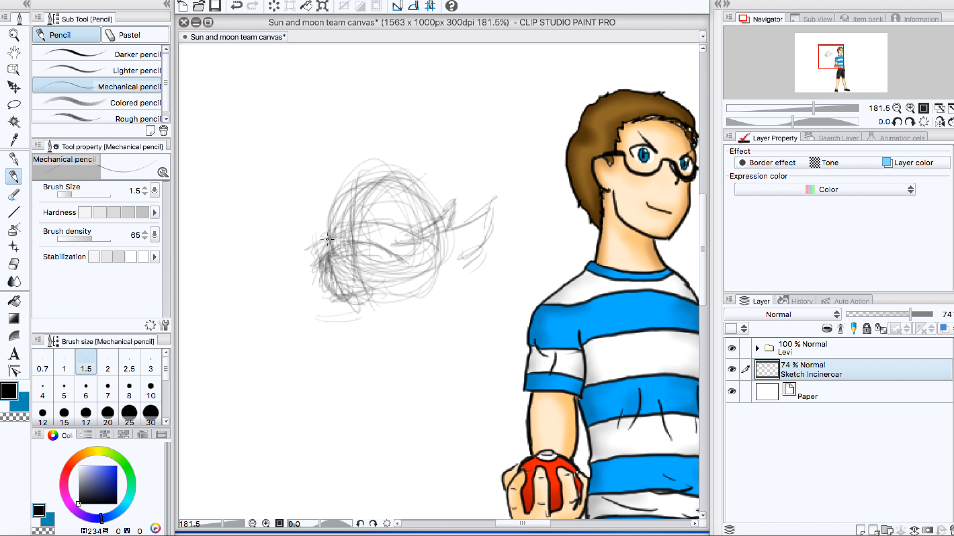
mouse_move(315, 231)
mouse_down()
mouse_move(322, 235)
mouse_move(303, 219)
mouse_move(313, 240)
mouse_move(288, 235)
mouse_move(305, 280)
mouse_move(325, 299)
mouse_up()
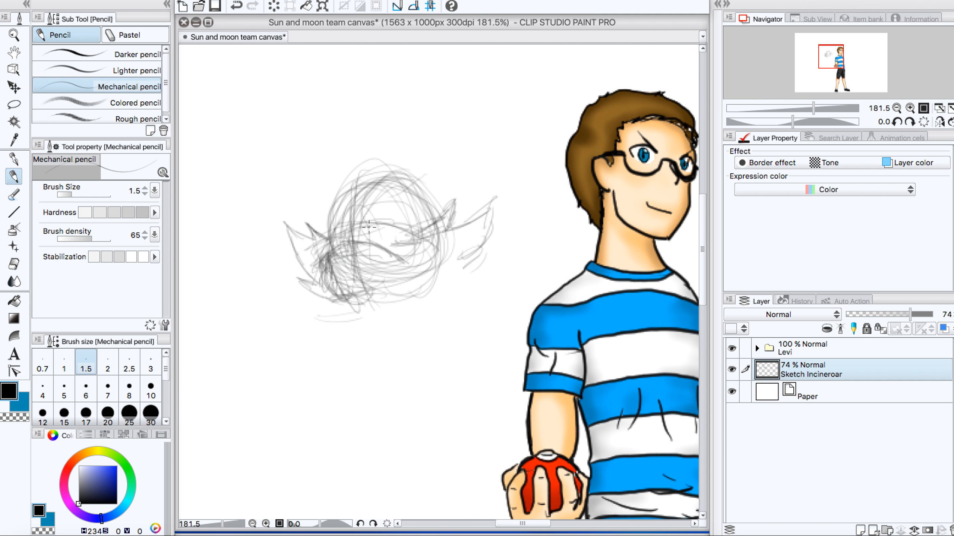
mouse_move(344, 245)
mouse_down()
mouse_move(345, 257)
mouse_move(360, 251)
mouse_move(340, 249)
mouse_up()
Step: Sketch Incineroar's shoulder line below the head, curving down on both sides into the upper torso
drag(701, 260, 701, 279)
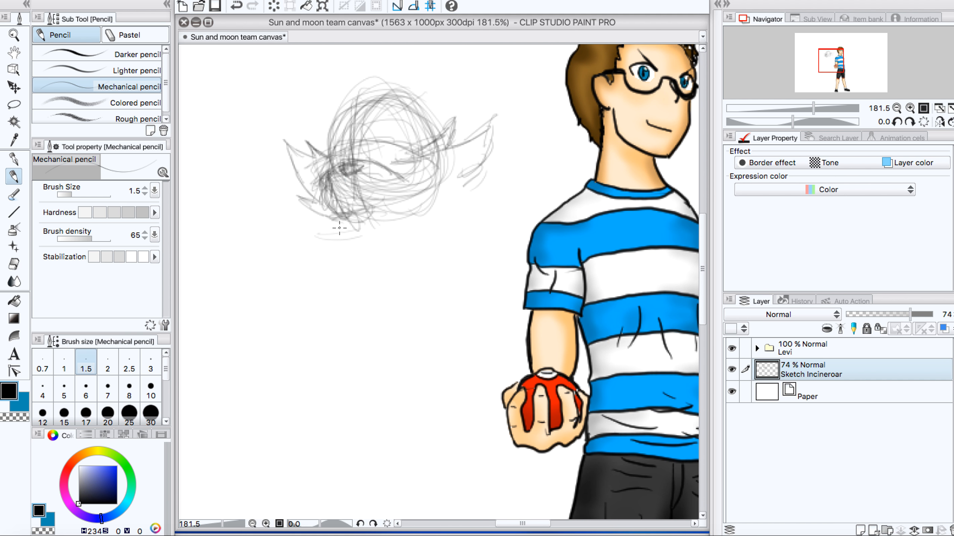
mouse_move(359, 225)
mouse_down()
mouse_move(444, 247)
mouse_move(428, 236)
mouse_move(468, 294)
mouse_up()
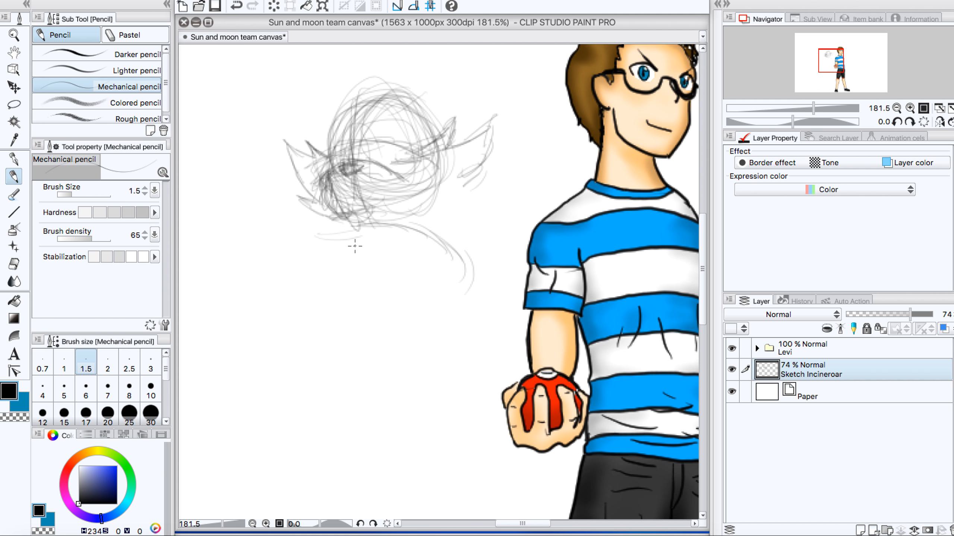
mouse_move(372, 228)
mouse_down()
mouse_move(348, 220)
mouse_move(358, 221)
mouse_move(309, 235)
mouse_move(332, 223)
mouse_move(300, 259)
mouse_move(309, 244)
mouse_move(326, 292)
mouse_move(296, 303)
mouse_up()
drag(301, 307, 341, 353)
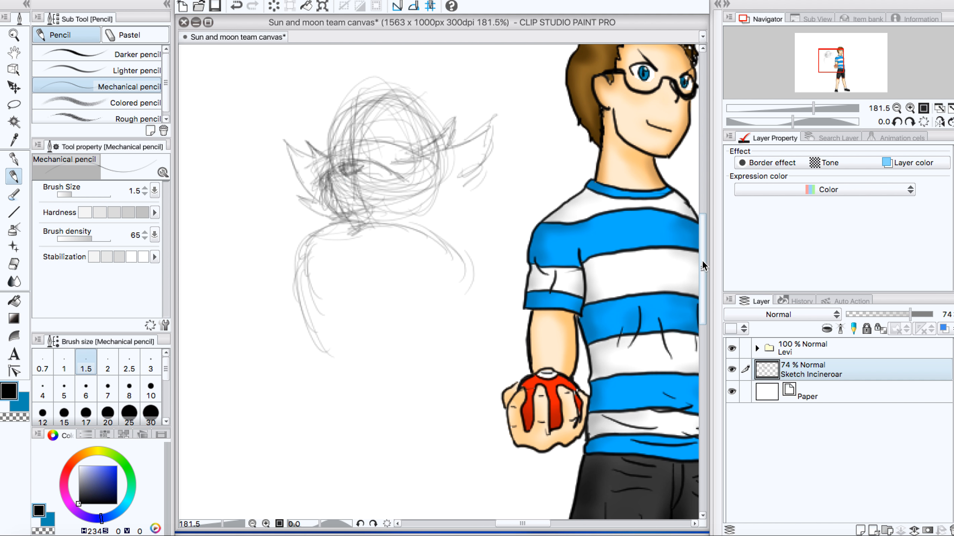
Step: Sketch both sides of Incineroar's torso, tapering from the broad shoulders down to the waist
drag(702, 259, 702, 293)
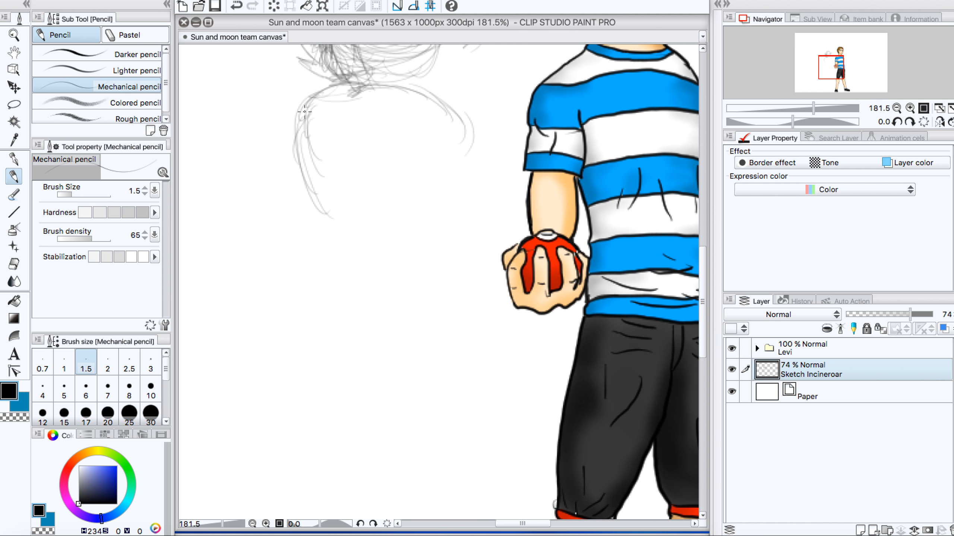
mouse_move(305, 111)
mouse_down()
mouse_move(292, 150)
mouse_move(301, 113)
mouse_move(298, 165)
mouse_move(299, 139)
mouse_move(308, 206)
mouse_move(320, 213)
mouse_move(292, 163)
mouse_move(299, 177)
mouse_move(301, 115)
mouse_move(296, 159)
mouse_move(328, 237)
mouse_move(311, 217)
mouse_move(334, 275)
mouse_move(313, 209)
mouse_move(336, 291)
mouse_move(326, 256)
mouse_move(337, 301)
mouse_move(309, 211)
mouse_move(329, 319)
mouse_up()
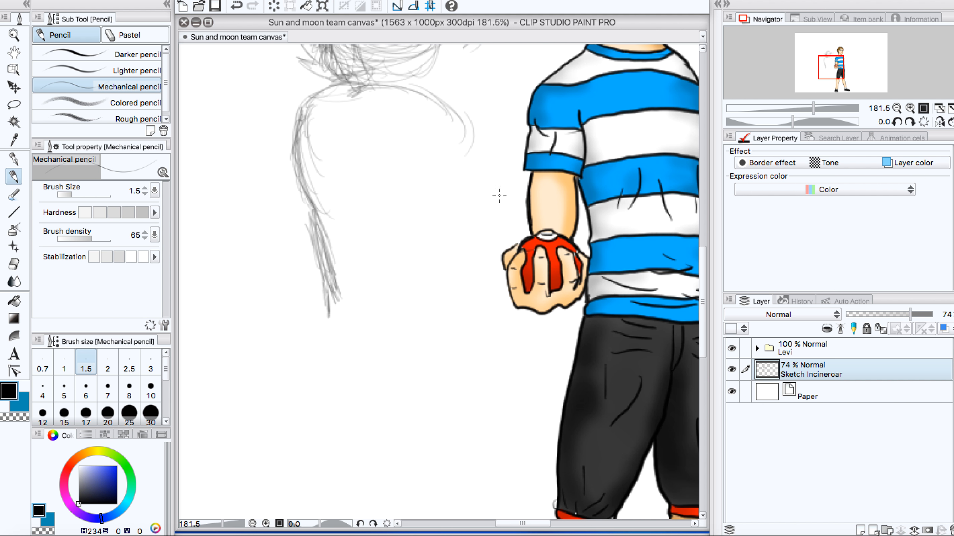
mouse_move(415, 89)
mouse_down()
mouse_move(467, 106)
mouse_move(484, 176)
mouse_move(467, 138)
mouse_move(460, 164)
mouse_move(468, 149)
mouse_move(478, 167)
mouse_move(443, 277)
mouse_move(453, 240)
mouse_move(450, 332)
mouse_up()
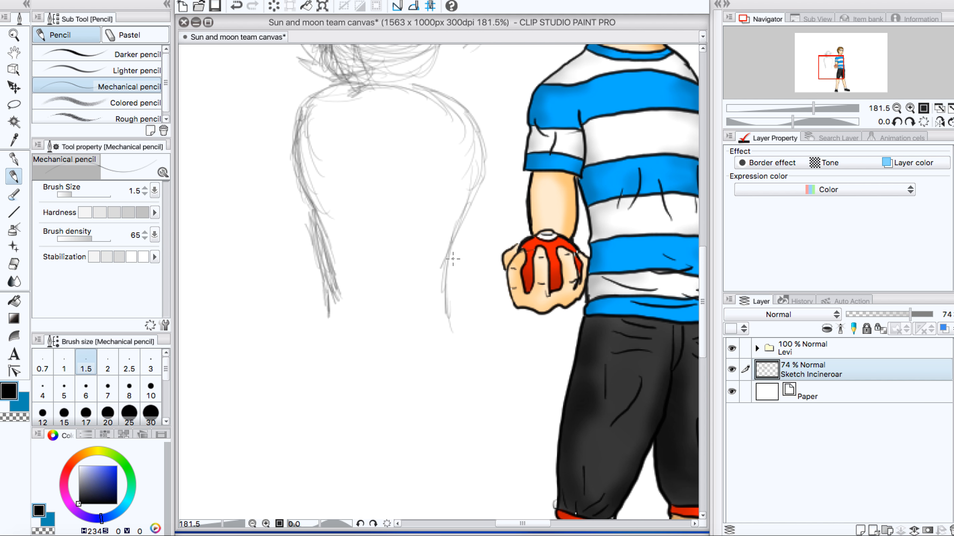
Step: Sketch Incineroar's hips and two spread legs, ending the left leg in a foot near the boy's ground level
scroll(453, 258, down, 6)
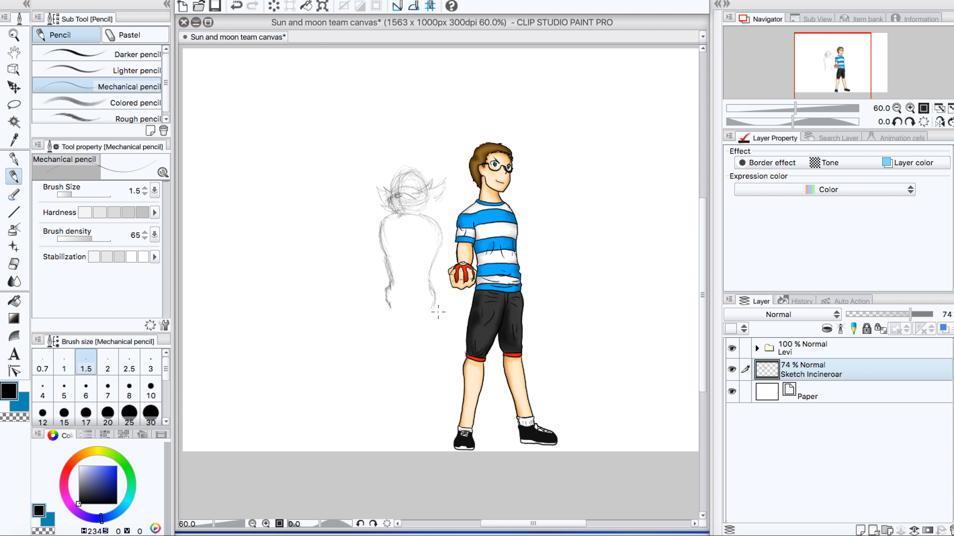
drag(432, 307, 446, 358)
mouse_move(389, 316)
mouse_down()
mouse_move(387, 340)
mouse_move(433, 353)
mouse_move(451, 422)
mouse_up()
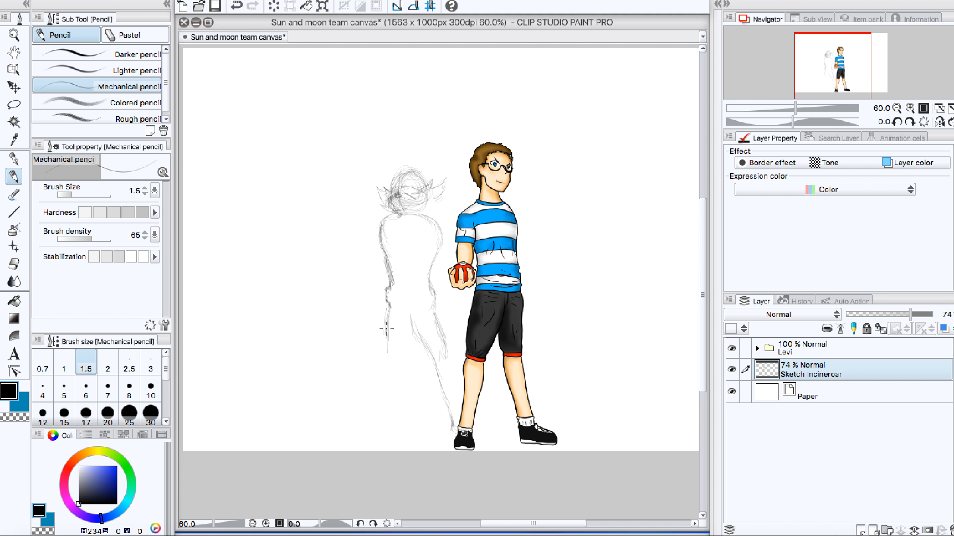
drag(387, 328, 391, 353)
mouse_move(393, 391)
mouse_down()
mouse_move(388, 423)
mouse_move(368, 425)
mouse_move(382, 396)
mouse_up()
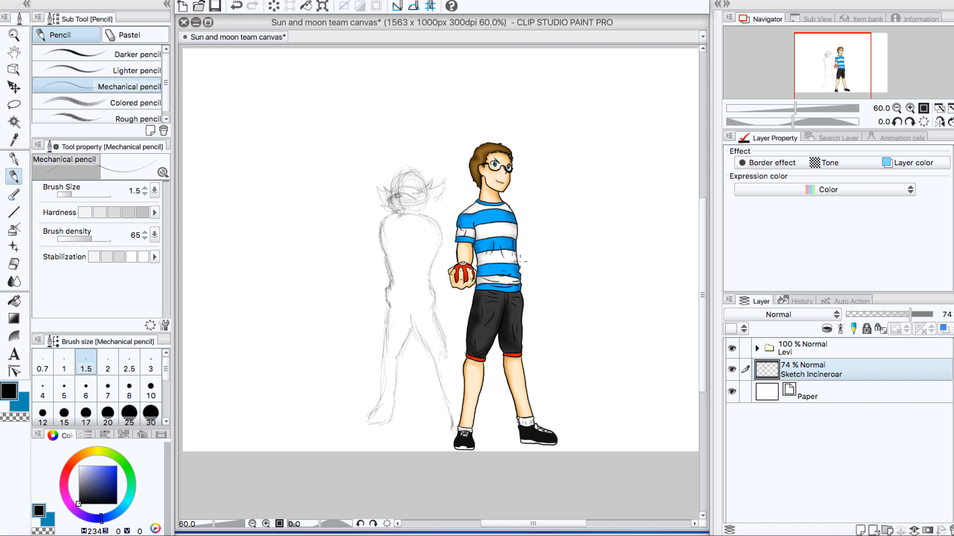
Step: Add spiky fur tufts around Incineroar's neck and outline the rounded shoulders and upper arms on both sides
scroll(356, 220, up, 7)
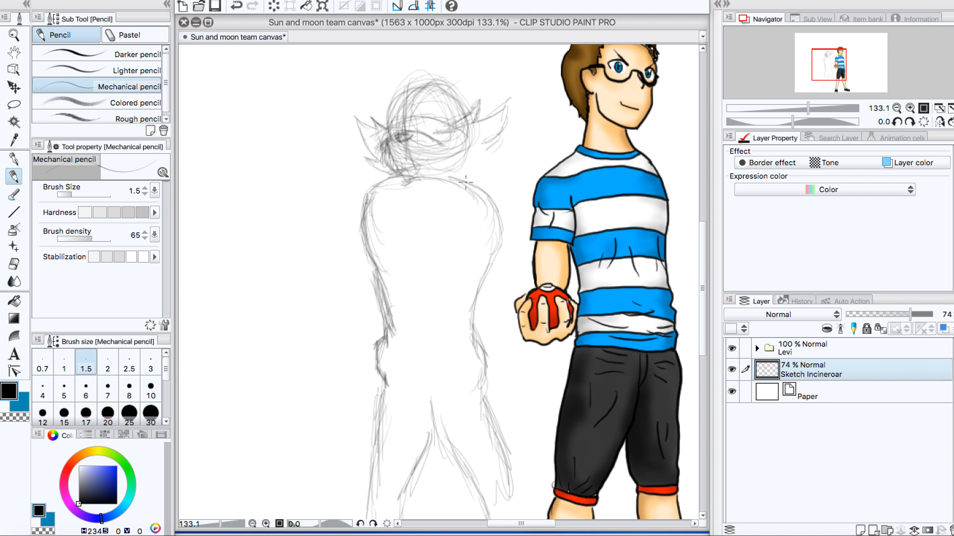
mouse_move(462, 182)
mouse_down()
mouse_move(480, 173)
mouse_move(467, 173)
mouse_move(478, 147)
mouse_move(492, 173)
mouse_move(496, 163)
mouse_move(505, 167)
mouse_move(497, 189)
mouse_move(452, 172)
mouse_move(457, 199)
mouse_up()
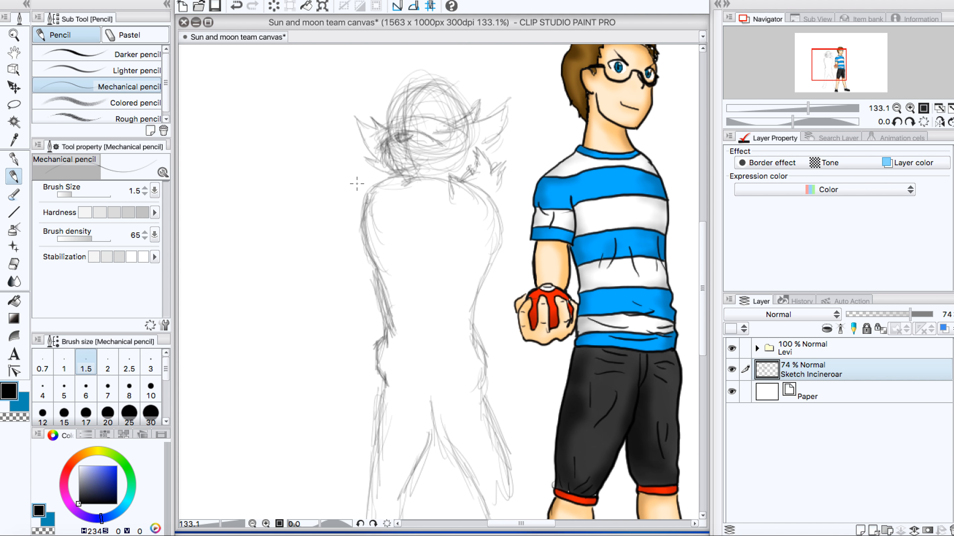
mouse_move(359, 209)
mouse_down()
mouse_move(364, 182)
mouse_move(366, 195)
mouse_move(353, 163)
mouse_move(367, 179)
mouse_move(373, 167)
mouse_up()
drag(361, 197, 368, 252)
mouse_move(483, 186)
mouse_down()
mouse_move(530, 240)
mouse_move(525, 260)
mouse_up()
mouse_move(477, 222)
mouse_down()
mouse_move(496, 269)
mouse_move(517, 275)
mouse_up()
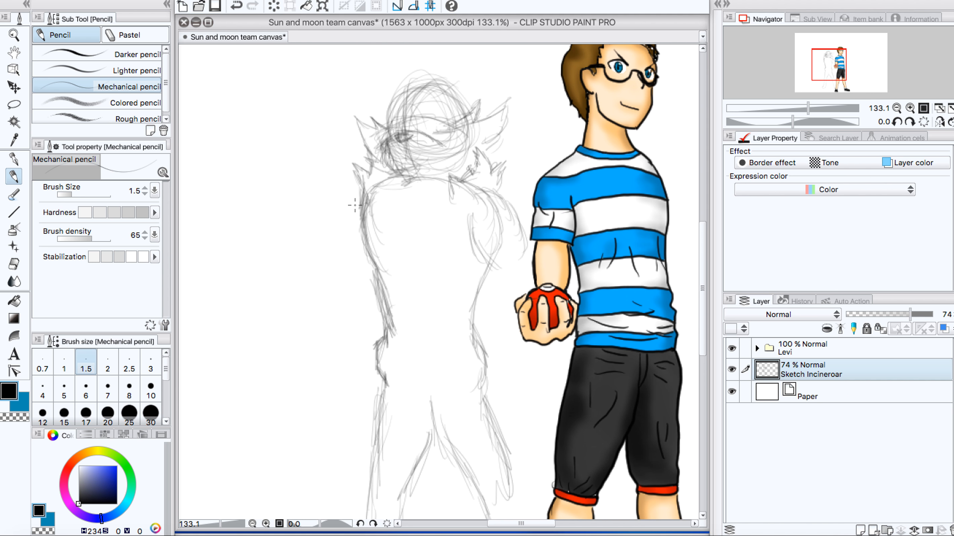
mouse_move(354, 205)
mouse_down()
mouse_move(364, 263)
mouse_move(350, 215)
mouse_move(348, 224)
mouse_move(360, 197)
mouse_up()
Step: Sketch Incineroar's arm on the left side of the body, hanging straight down and ending in a closed fist
drag(699, 246, 704, 269)
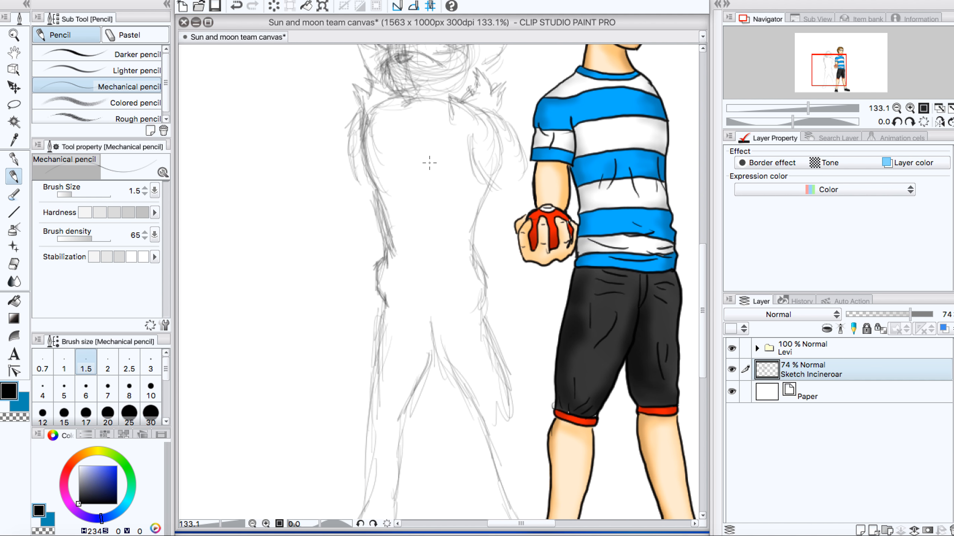
mouse_move(359, 172)
mouse_down()
mouse_move(351, 227)
mouse_move(345, 220)
mouse_move(353, 322)
mouse_up()
mouse_move(351, 207)
mouse_down()
mouse_move(344, 234)
mouse_move(351, 165)
mouse_move(343, 236)
mouse_move(350, 318)
mouse_move(363, 319)
mouse_move(352, 305)
mouse_move(347, 321)
mouse_move(348, 295)
mouse_move(374, 342)
mouse_up()
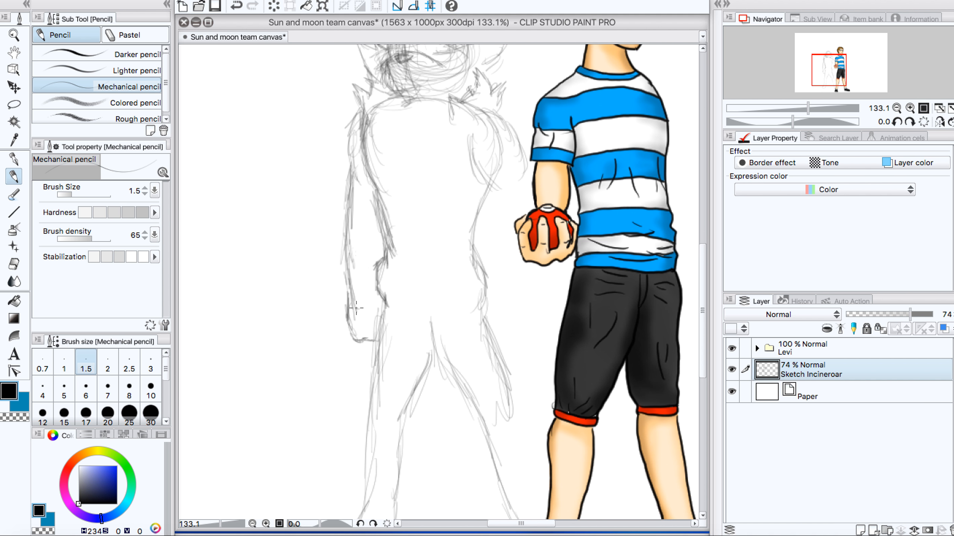
mouse_move(356, 310)
mouse_down()
mouse_move(374, 312)
mouse_move(361, 322)
mouse_move(380, 321)
mouse_move(364, 321)
mouse_move(374, 338)
mouse_up()
Step: Sketch Incineroar's other arm, on the side nearest the boy, hanging down to a clenched fist beside the hip
mouse_move(474, 162)
mouse_down()
mouse_move(490, 178)
mouse_move(495, 244)
mouse_up()
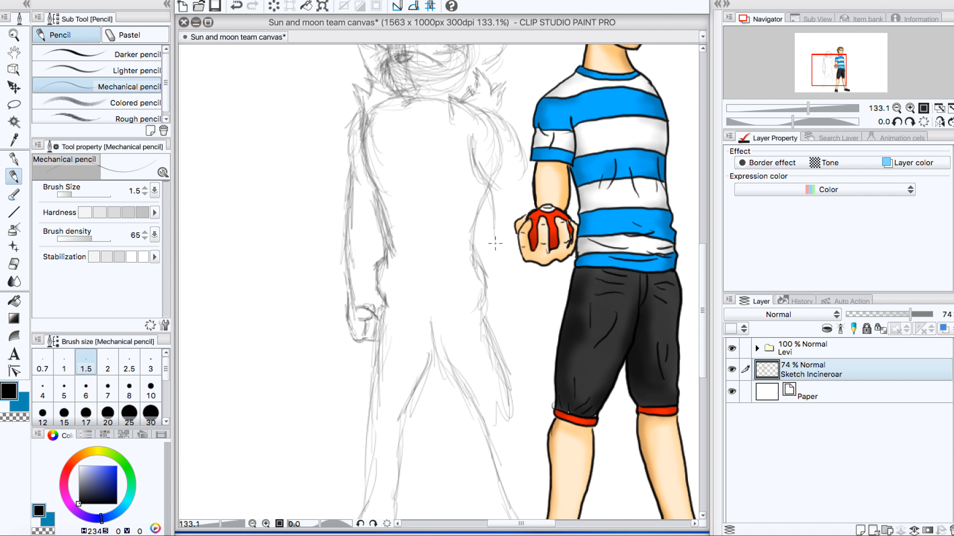
drag(492, 209, 497, 257)
drag(474, 169, 494, 230)
drag(483, 191, 496, 245)
drag(488, 212, 501, 246)
mouse_move(517, 170)
mouse_down()
mouse_move(523, 194)
mouse_move(524, 176)
mouse_move(518, 233)
mouse_move(505, 262)
mouse_move(502, 228)
mouse_move(498, 304)
mouse_move(501, 282)
mouse_move(496, 294)
mouse_move(515, 325)
mouse_move(521, 299)
mouse_move(514, 323)
mouse_up()
mouse_move(531, 278)
mouse_down()
mouse_move(515, 319)
mouse_move(519, 301)
mouse_move(478, 321)
mouse_move(494, 310)
mouse_up()
mouse_move(495, 310)
mouse_down()
mouse_move(478, 330)
mouse_move(522, 345)
mouse_move(495, 359)
mouse_move(477, 341)
mouse_move(507, 359)
mouse_move(523, 347)
mouse_move(523, 310)
mouse_up()
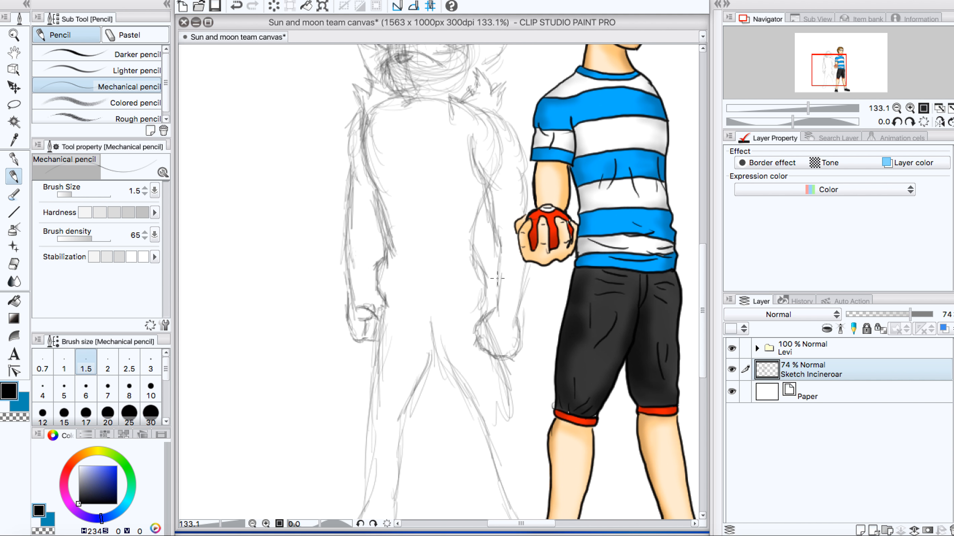
scroll(387, 284, down, 3)
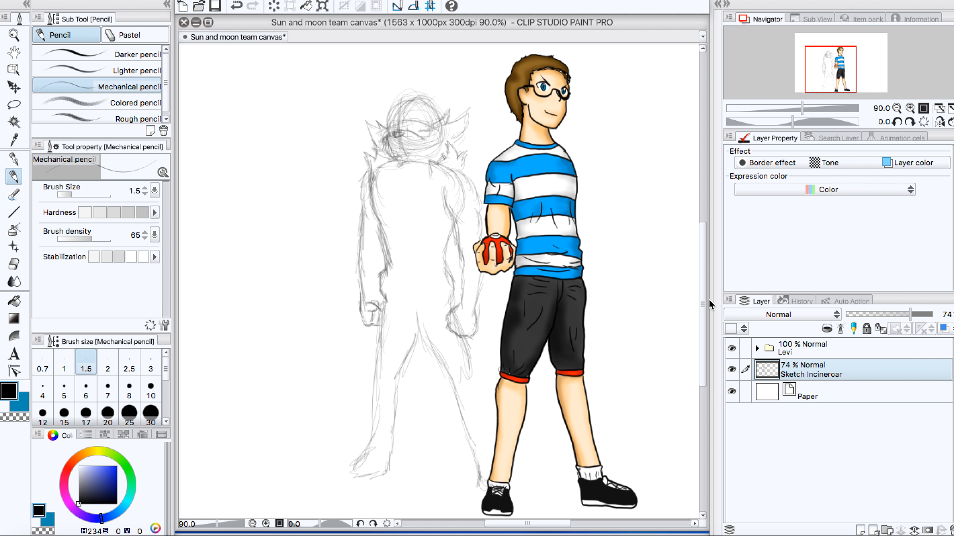
scroll(671, 254, up, 3)
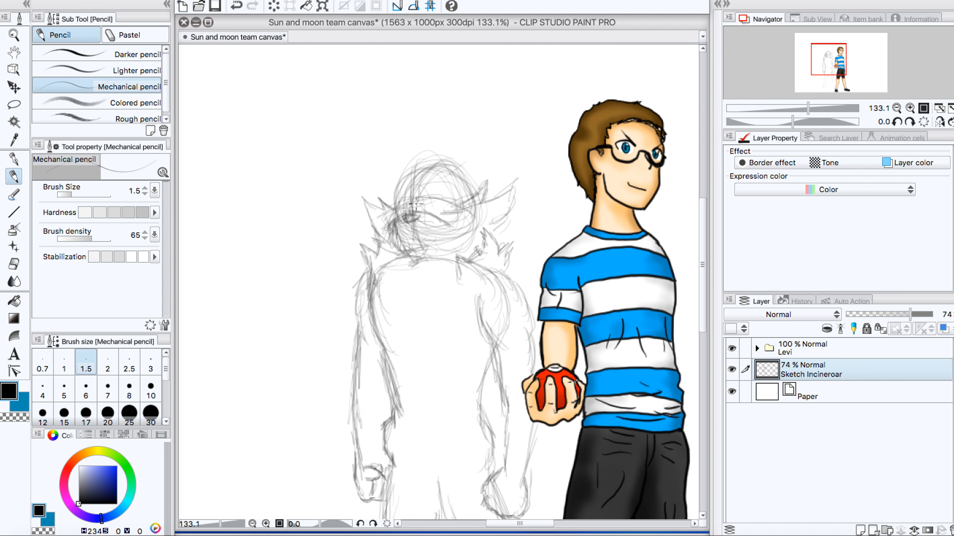
scroll(416, 204, up, 4)
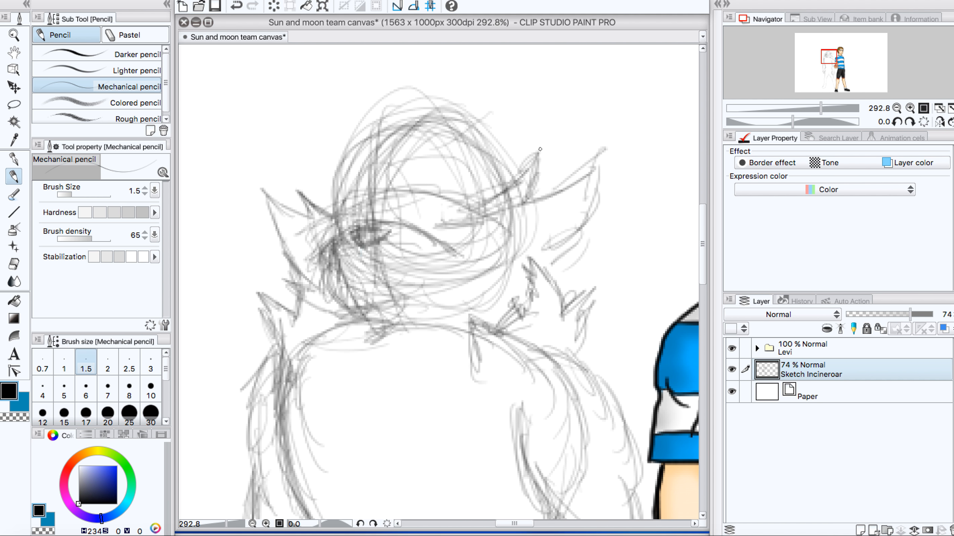
Step: Sketch two pointed ears on top of Incineroar's head, one on each side of the crown
mouse_move(466, 128)
mouse_down()
mouse_move(518, 115)
mouse_move(489, 120)
mouse_move(513, 113)
mouse_move(515, 177)
mouse_up()
mouse_move(398, 119)
mouse_down()
mouse_move(348, 114)
mouse_move(334, 165)
mouse_up()
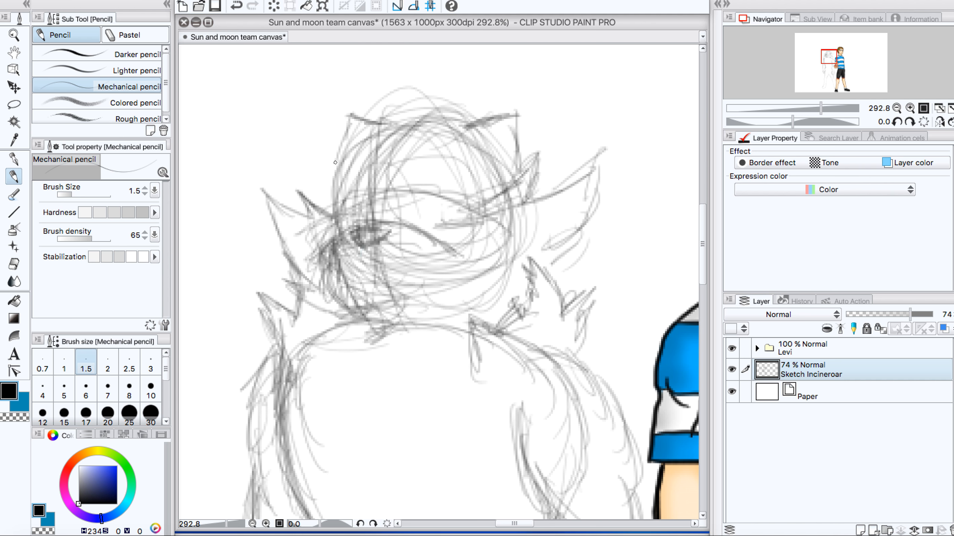
drag(349, 124, 342, 182)
Step: Sketch jagged stripe markings across Incineroar's forehead, running down toward the bridge of the nose
mouse_move(404, 131)
mouse_down()
mouse_move(387, 152)
mouse_move(396, 154)
mouse_move(388, 147)
mouse_up()
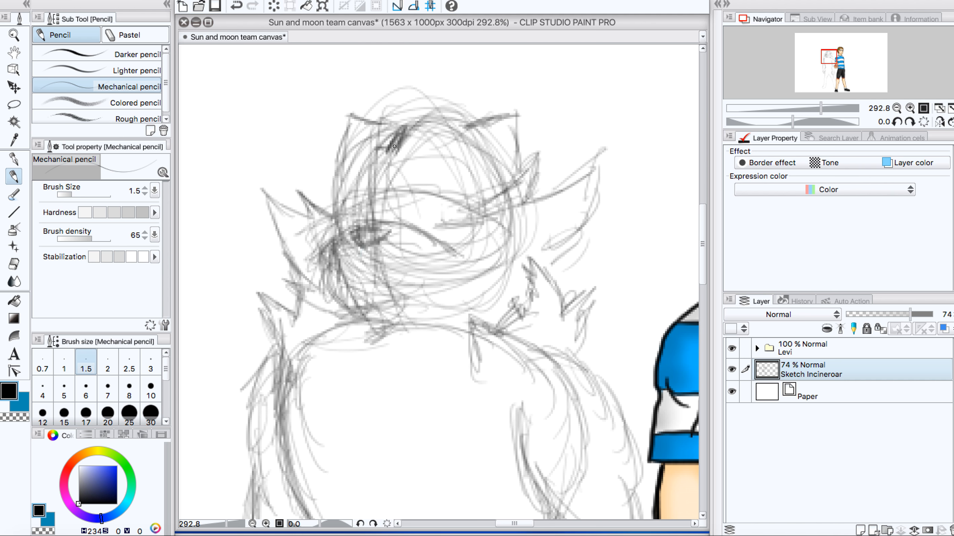
mouse_move(389, 149)
mouse_down()
mouse_move(360, 156)
mouse_move(383, 165)
mouse_move(402, 150)
mouse_move(429, 158)
mouse_move(369, 157)
mouse_move(388, 188)
mouse_move(375, 184)
mouse_move(383, 184)
mouse_move(375, 165)
mouse_move(363, 177)
mouse_move(347, 160)
mouse_move(351, 175)
mouse_move(330, 153)
mouse_move(379, 196)
mouse_move(393, 192)
mouse_move(378, 185)
mouse_move(422, 179)
mouse_move(410, 175)
mouse_move(396, 193)
mouse_move(460, 162)
mouse_move(382, 192)
mouse_move(392, 160)
mouse_move(389, 181)
mouse_up()
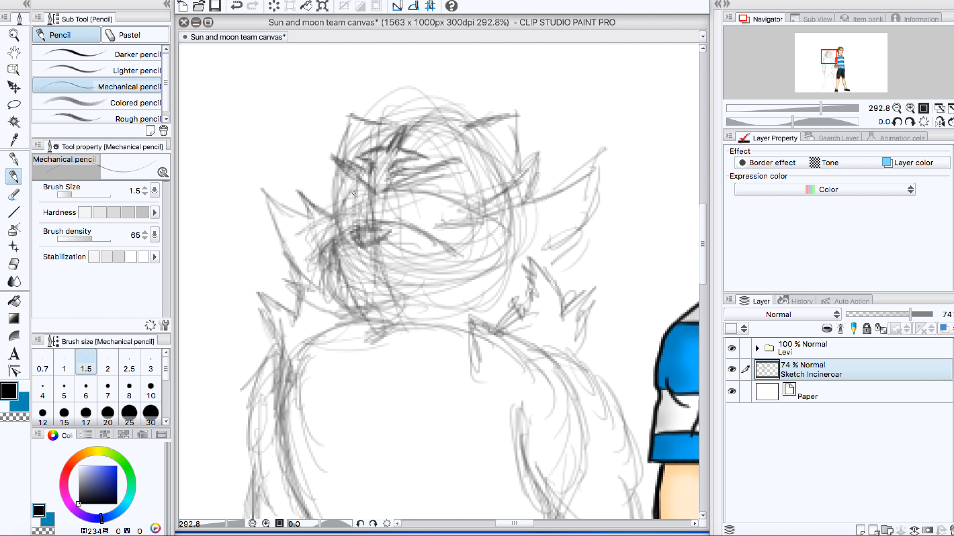
mouse_move(344, 178)
mouse_down()
mouse_move(347, 204)
mouse_move(344, 190)
mouse_move(344, 200)
mouse_move(373, 204)
mouse_move(348, 184)
mouse_move(344, 213)
mouse_move(340, 201)
mouse_move(364, 186)
mouse_move(369, 206)
mouse_move(352, 176)
mouse_move(375, 198)
mouse_move(418, 179)
mouse_up()
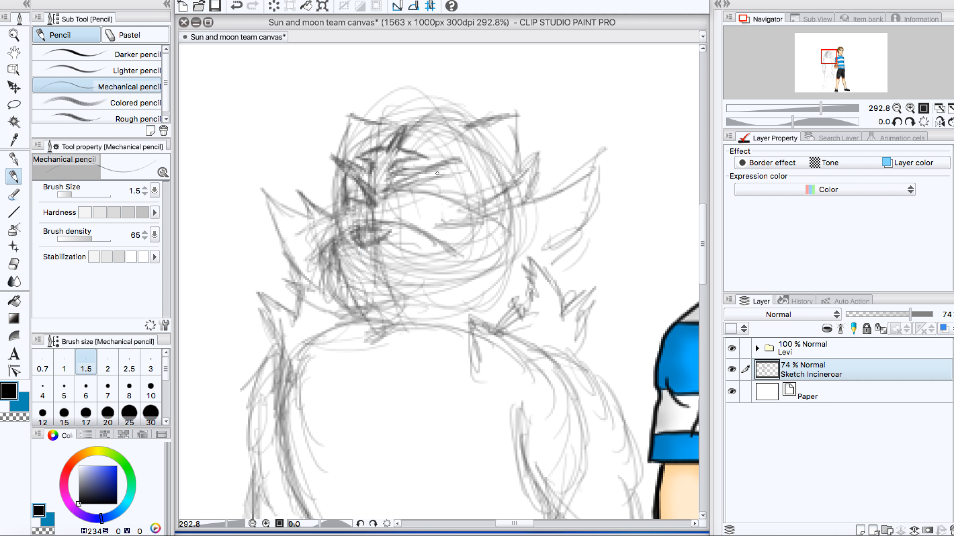
Step: Try out a narrow eye with a pupil beneath the forehead stripes, clearing stray lines around the far eye
drag(431, 180, 425, 201)
mouse_move(371, 206)
mouse_down()
mouse_move(343, 199)
mouse_move(361, 194)
mouse_up()
drag(436, 195, 439, 194)
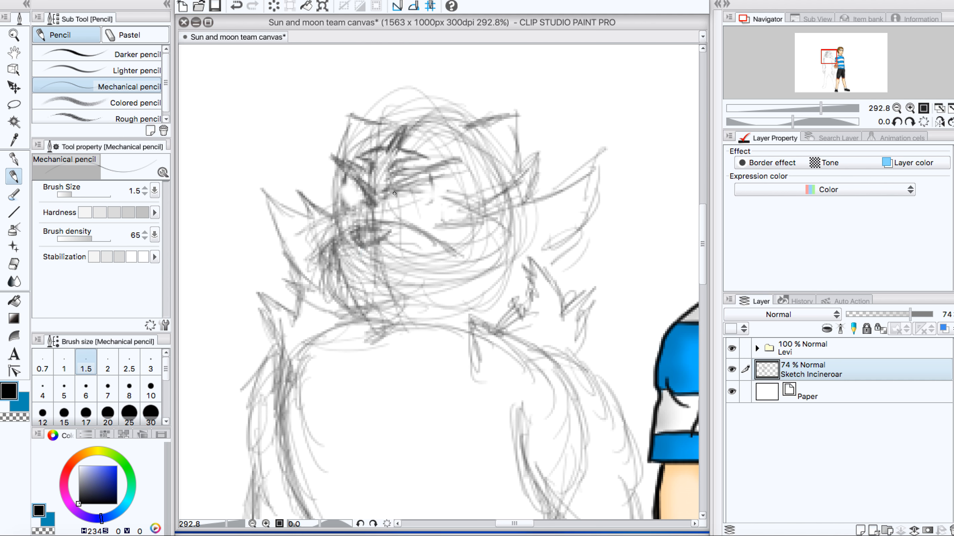
mouse_move(394, 193)
mouse_down()
mouse_move(449, 206)
mouse_move(430, 204)
mouse_move(448, 193)
mouse_move(439, 198)
mouse_move(454, 168)
mouse_up()
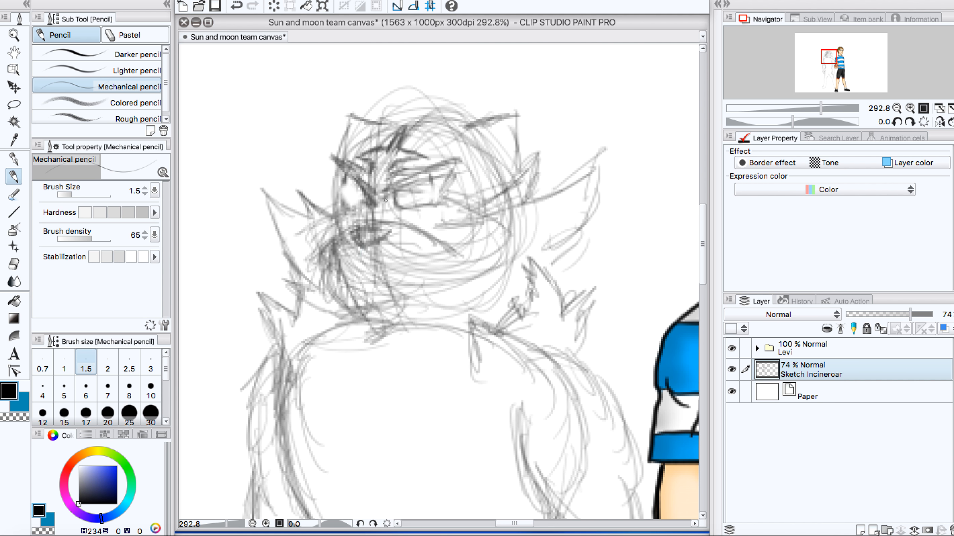
Step: Darken the upper line of the muzzle and erase most of the forehead stripes and the first eye attempt
mouse_move(383, 216)
mouse_down()
mouse_move(364, 221)
mouse_move(385, 212)
mouse_move(393, 225)
mouse_move(389, 215)
mouse_move(433, 236)
mouse_move(435, 260)
mouse_up()
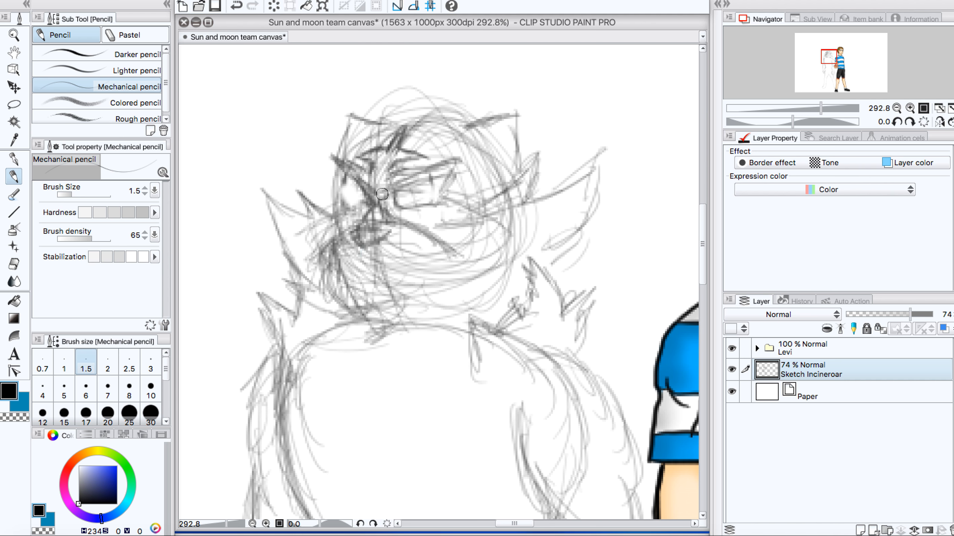
mouse_move(379, 192)
mouse_down()
mouse_move(420, 204)
mouse_move(409, 194)
mouse_move(418, 185)
mouse_move(408, 188)
mouse_move(395, 168)
mouse_move(366, 177)
mouse_move(353, 160)
mouse_move(389, 152)
mouse_move(398, 164)
mouse_move(451, 174)
mouse_move(383, 191)
mouse_up()
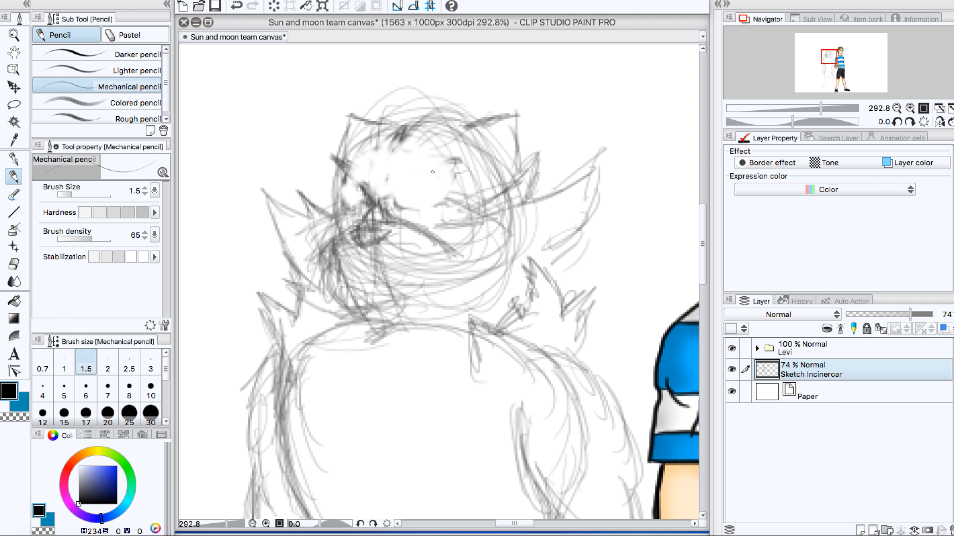
Step: Sketch the near eye lower on the face with a heavy slanted brow, an outer edge and a narrow pupil
mouse_move(396, 199)
mouse_down()
mouse_move(426, 191)
mouse_move(414, 189)
mouse_move(447, 190)
mouse_move(433, 230)
mouse_up()
mouse_move(412, 196)
mouse_down()
mouse_move(389, 211)
mouse_move(419, 195)
mouse_move(394, 219)
mouse_move(393, 211)
mouse_move(435, 189)
mouse_move(436, 231)
mouse_up()
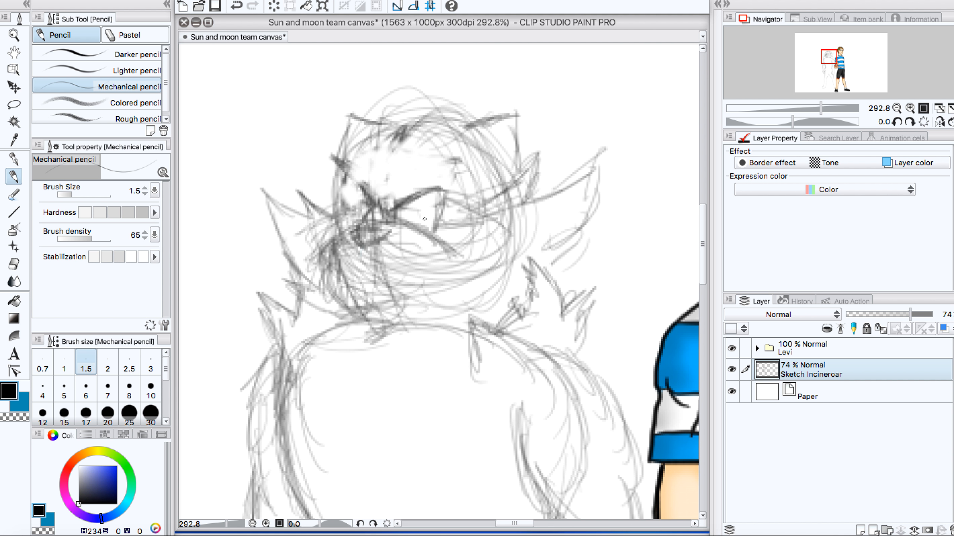
mouse_move(409, 203)
mouse_down()
mouse_move(414, 222)
mouse_move(420, 200)
mouse_up()
Step: Sketch Incineroar's wide mouth across the muzzle and line it with jagged teeth
mouse_move(369, 268)
mouse_down()
mouse_move(391, 266)
mouse_move(330, 274)
mouse_move(324, 263)
mouse_move(343, 302)
mouse_move(372, 317)
mouse_move(398, 322)
mouse_move(464, 296)
mouse_up()
mouse_move(358, 307)
mouse_down()
mouse_move(414, 302)
mouse_move(451, 280)
mouse_move(442, 276)
mouse_move(459, 262)
mouse_move(391, 264)
mouse_move(439, 274)
mouse_up()
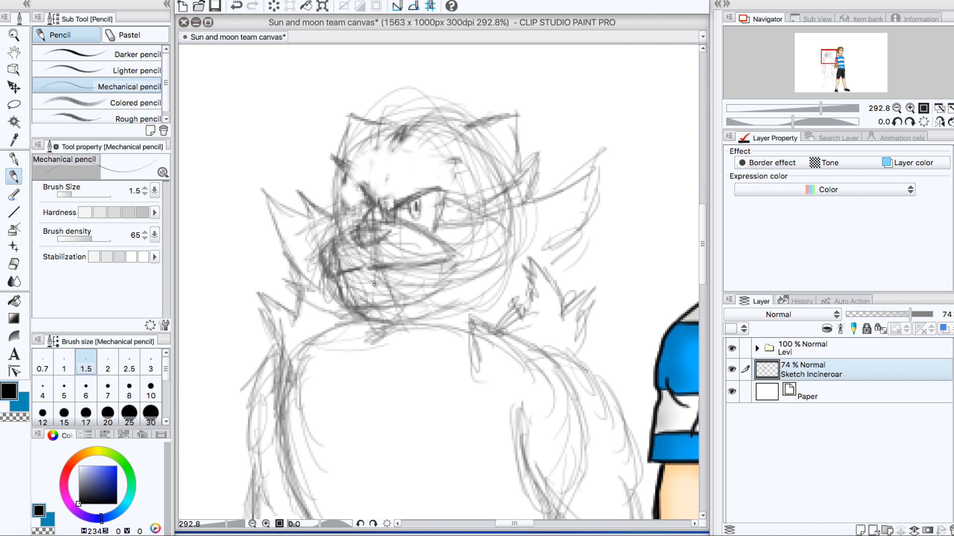
mouse_move(342, 286)
mouse_down()
mouse_move(392, 281)
mouse_move(400, 291)
mouse_move(409, 282)
mouse_move(427, 289)
mouse_move(448, 270)
mouse_up()
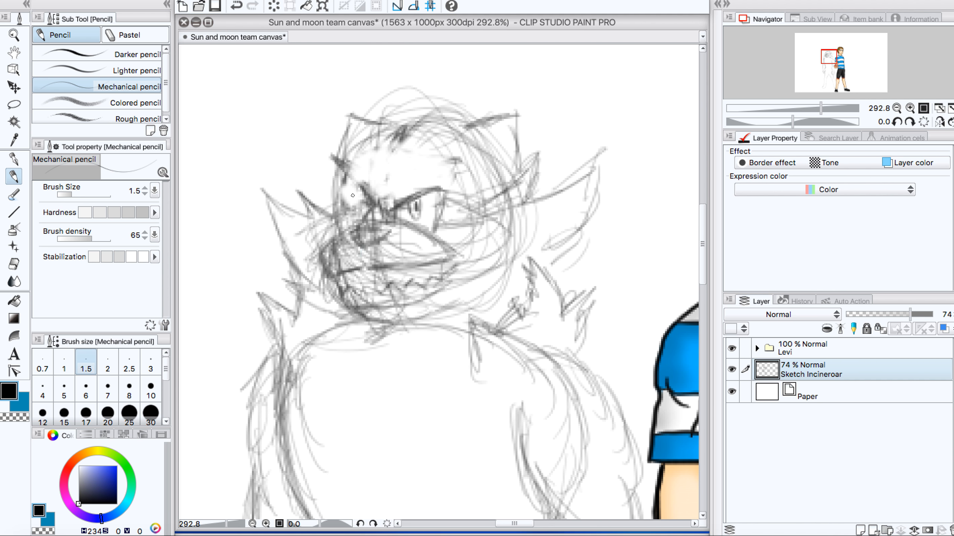
Step: Sketch the far eye beside the bridge of Incineroar's nose
mouse_move(353, 195)
mouse_down()
mouse_move(358, 206)
mouse_move(340, 193)
mouse_move(354, 210)
mouse_move(341, 193)
mouse_move(354, 213)
mouse_move(340, 226)
mouse_move(340, 192)
mouse_move(348, 216)
mouse_move(352, 204)
mouse_up()
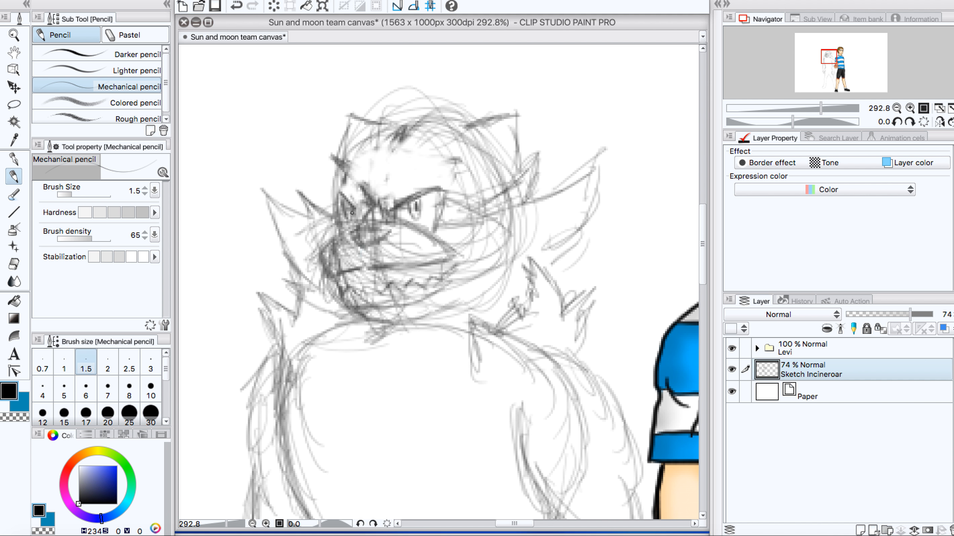
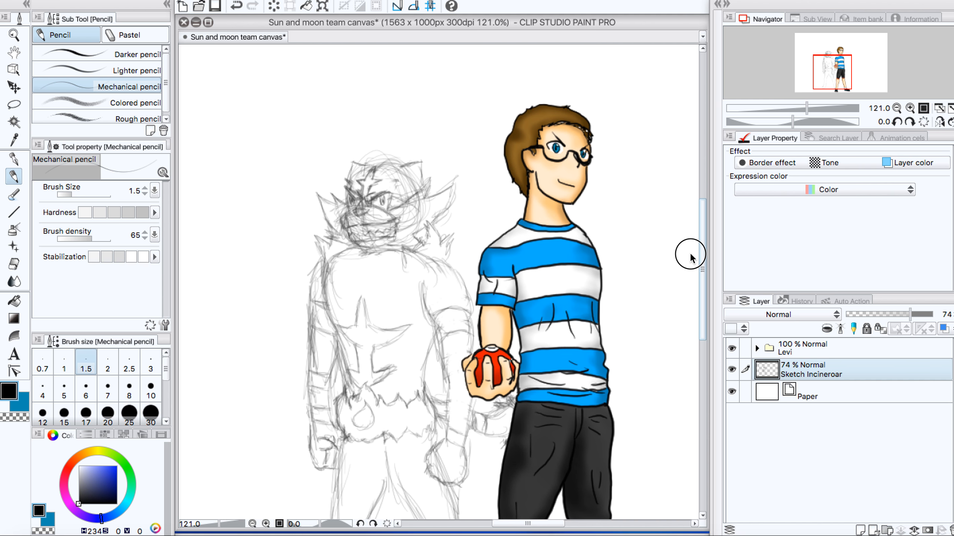
Step: Sketch the toes and sole of Incineroar's foot on the leg farther from the boy
scroll(689, 257, down, 3)
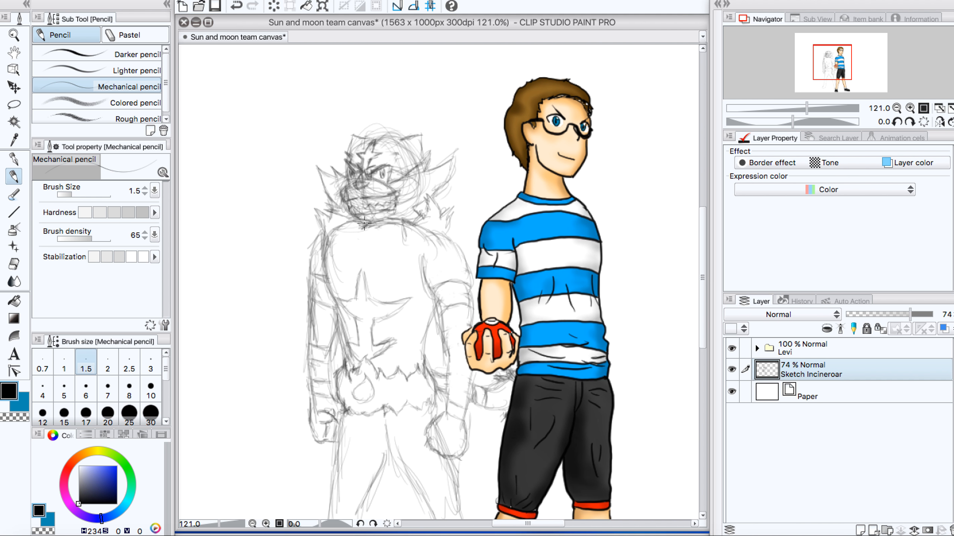
drag(382, 220, 322, 240)
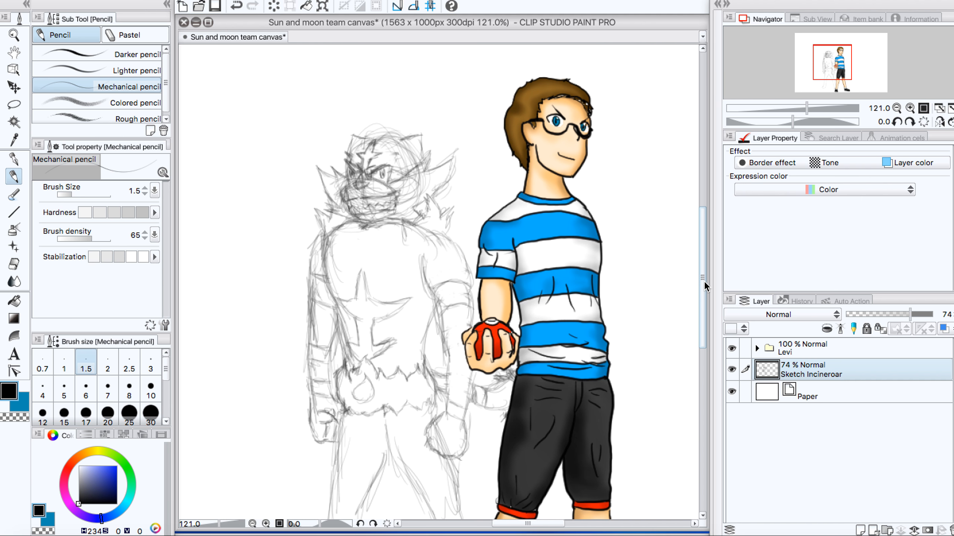
click(706, 280)
drag(706, 279, 689, 356)
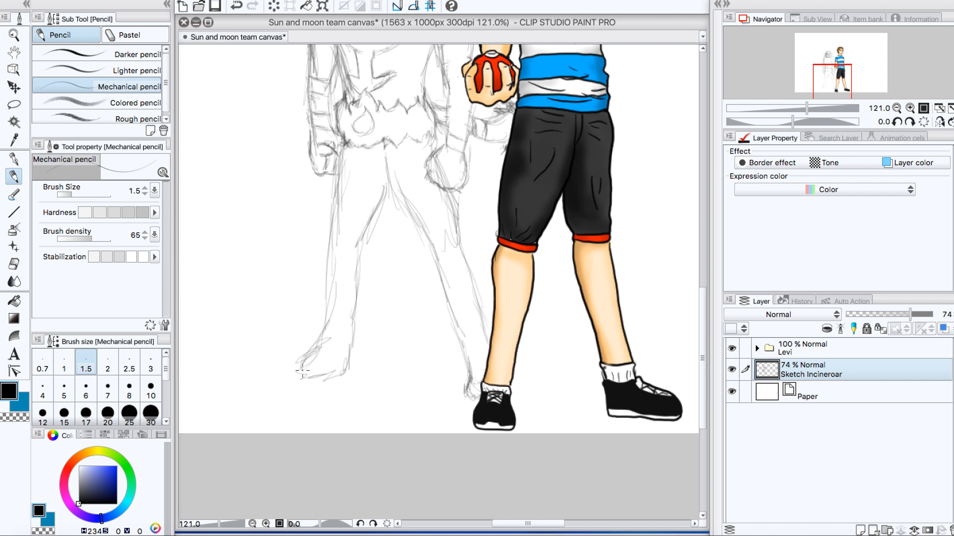
mouse_move(303, 370)
mouse_down()
mouse_move(304, 358)
mouse_move(295, 368)
mouse_move(299, 375)
mouse_move(305, 355)
mouse_move(293, 365)
mouse_move(297, 375)
mouse_move(352, 374)
mouse_move(344, 367)
mouse_move(377, 187)
mouse_up()
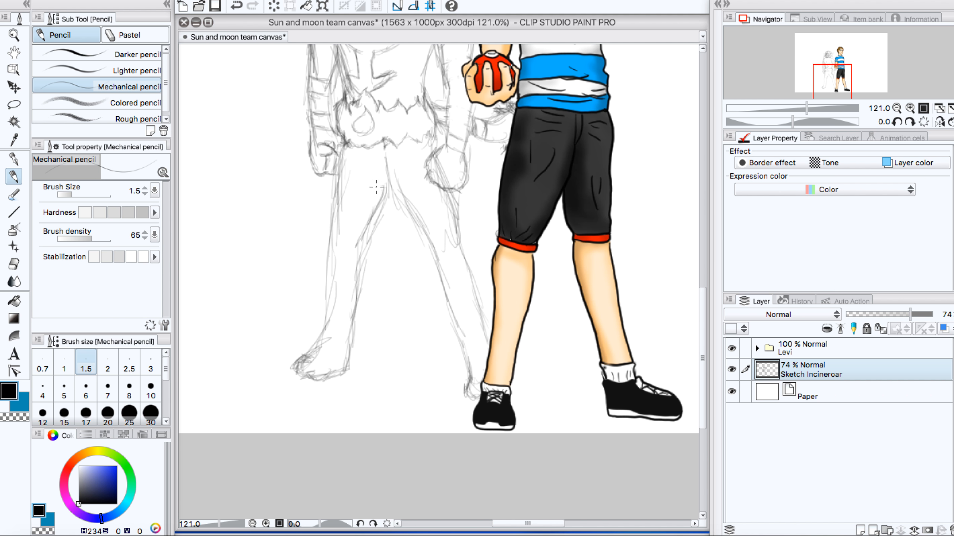
drag(707, 313, 707, 233)
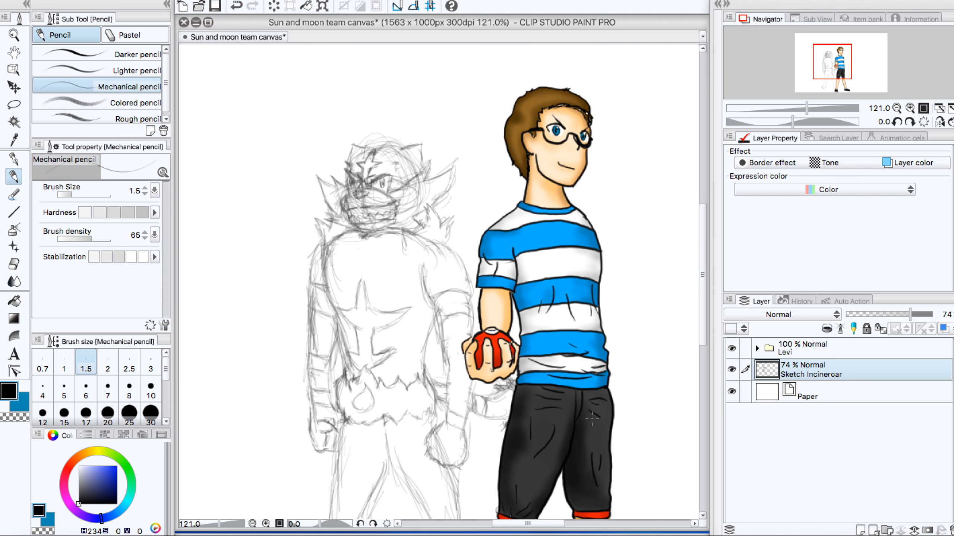
mouse_move(507, 526)
mouse_down()
mouse_move(566, 533)
mouse_move(556, 533)
mouse_up()
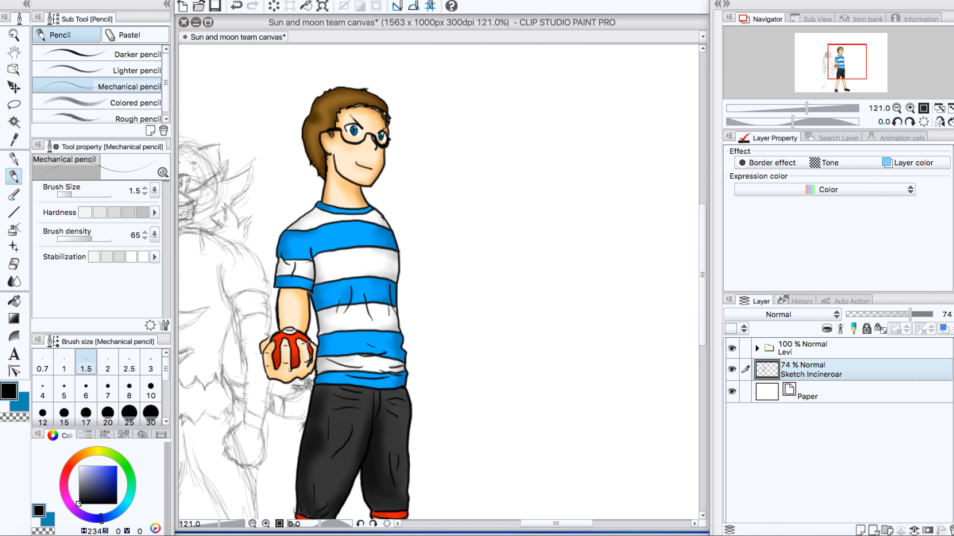
drag(702, 317, 701, 306)
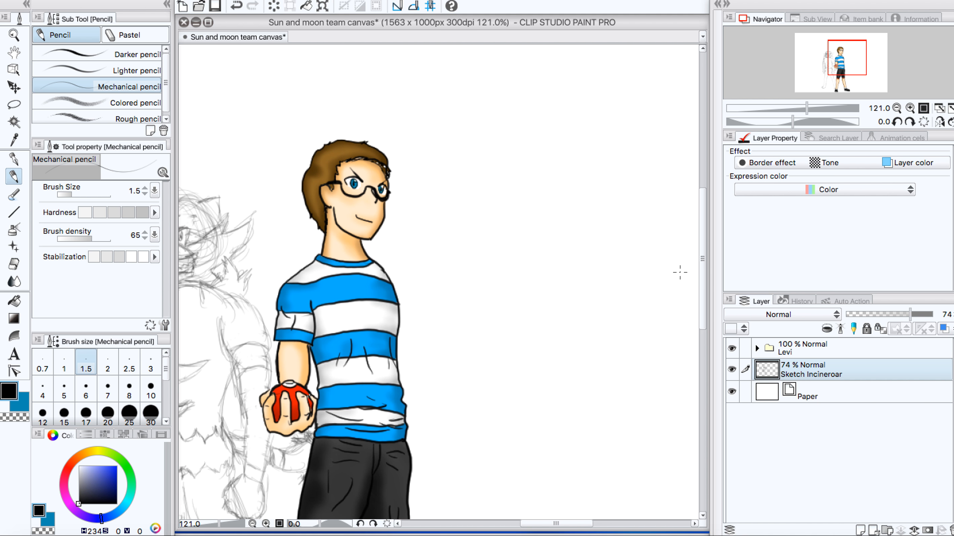
drag(699, 272, 703, 297)
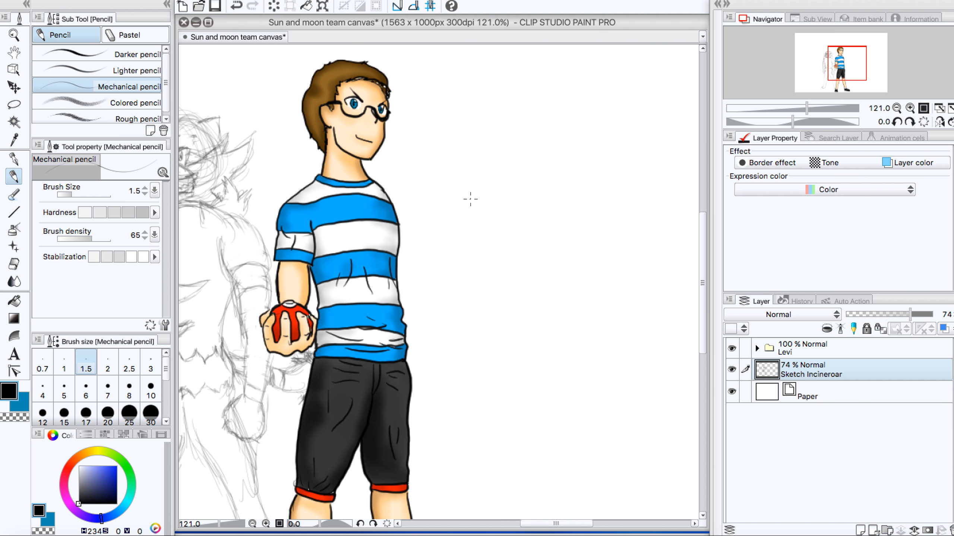
mouse_move(451, 181)
mouse_down()
mouse_move(482, 211)
mouse_move(466, 193)
mouse_move(476, 199)
mouse_move(478, 225)
mouse_move(494, 238)
mouse_move(494, 230)
mouse_move(467, 243)
mouse_move(485, 253)
mouse_move(491, 222)
mouse_move(492, 246)
mouse_up()
mouse_move(490, 244)
mouse_down()
mouse_move(476, 190)
mouse_move(485, 215)
mouse_move(468, 186)
mouse_up()
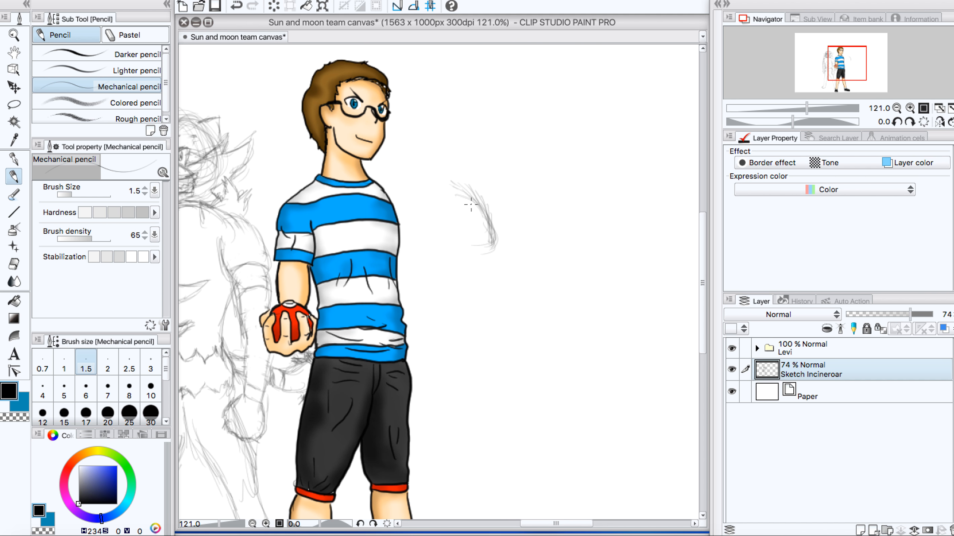
mouse_move(492, 237)
mouse_down()
mouse_move(484, 254)
mouse_move(447, 254)
mouse_move(410, 217)
mouse_up()
mouse_move(486, 227)
mouse_down()
mouse_move(486, 204)
mouse_move(461, 181)
mouse_up()
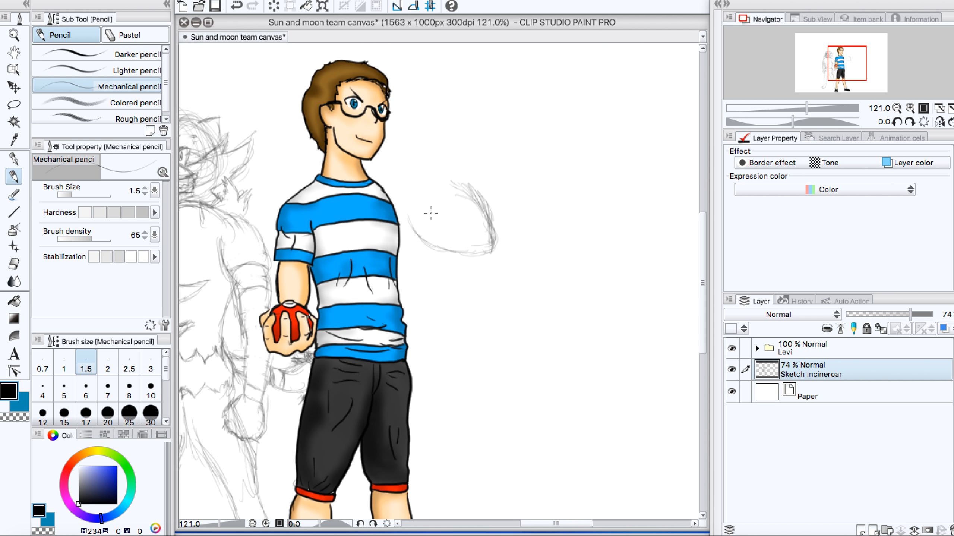
mouse_move(432, 230)
mouse_down()
mouse_move(454, 197)
mouse_move(445, 185)
mouse_move(424, 197)
mouse_move(478, 199)
mouse_move(416, 200)
mouse_move(473, 191)
mouse_move(495, 218)
mouse_up()
key(ctrl+z)
key(ctrl+z)
key(ctrl+z)
key(ctrl+z)
key(ctrl+z)
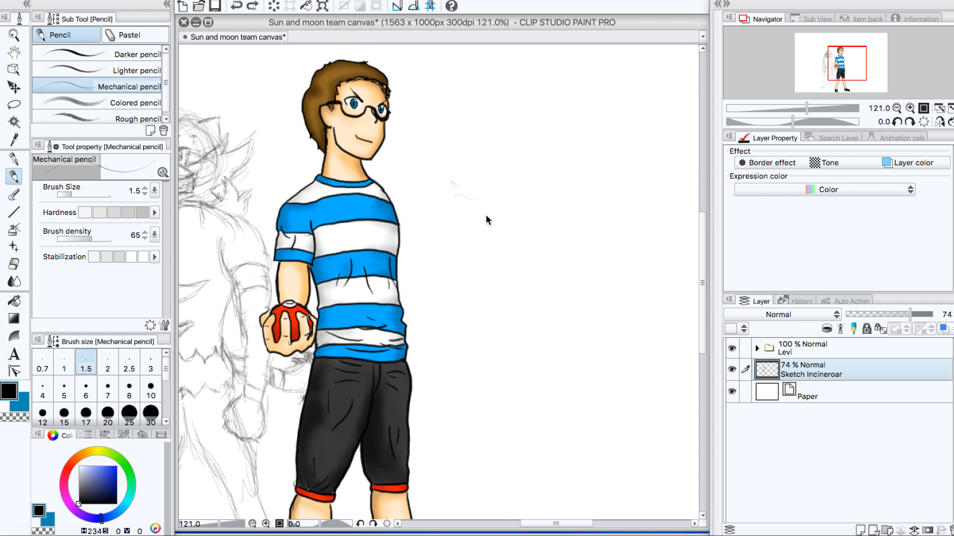
key(ctrl+z)
Step: Try a rounded Greninja head outline with two eye marks in the empty area beside the boy, opposite Incineroar
click(449, 196)
drag(456, 194, 474, 214)
mouse_move(455, 197)
mouse_down()
mouse_move(478, 213)
mouse_move(458, 201)
mouse_move(460, 223)
mouse_move(480, 241)
mouse_move(464, 213)
mouse_move(475, 249)
mouse_move(489, 249)
mouse_move(443, 215)
mouse_move(456, 252)
mouse_move(467, 226)
mouse_move(466, 238)
mouse_move(445, 245)
mouse_move(455, 258)
mouse_move(427, 240)
mouse_move(453, 264)
mouse_move(432, 251)
mouse_move(483, 260)
mouse_move(453, 261)
mouse_move(468, 262)
mouse_move(490, 256)
mouse_up()
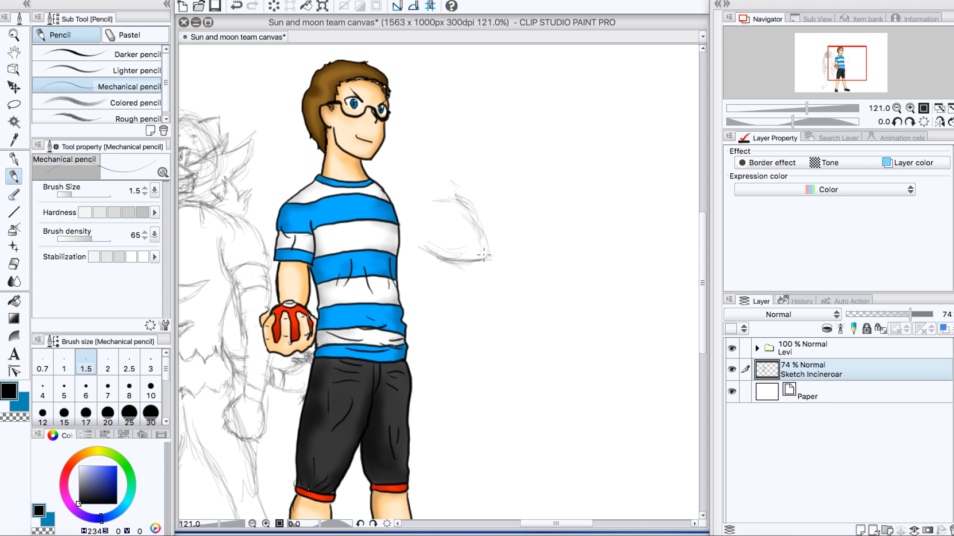
mouse_move(478, 221)
mouse_down()
mouse_move(484, 258)
mouse_move(458, 188)
mouse_move(418, 203)
mouse_move(444, 196)
mouse_move(409, 215)
mouse_move(420, 252)
mouse_move(438, 256)
mouse_up()
drag(422, 247, 447, 262)
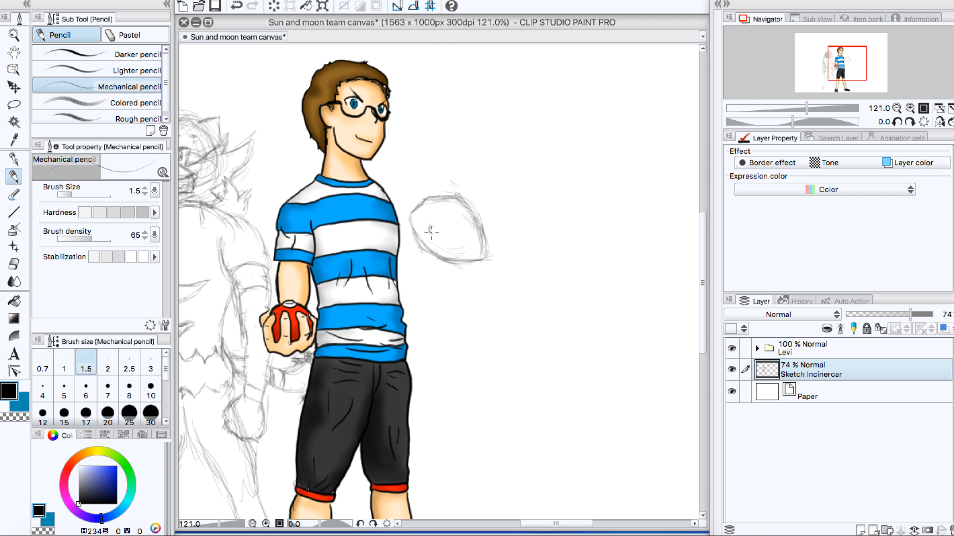
mouse_move(430, 228)
mouse_down()
mouse_move(440, 250)
mouse_move(430, 248)
mouse_move(429, 231)
mouse_move(430, 239)
mouse_up()
mouse_move(458, 226)
mouse_down()
mouse_move(482, 218)
mouse_move(480, 236)
mouse_move(477, 227)
mouse_up()
Step: Add a curved band beneath Greninja's head and pointed fins on its crown and side
scroll(703, 273, down, 3)
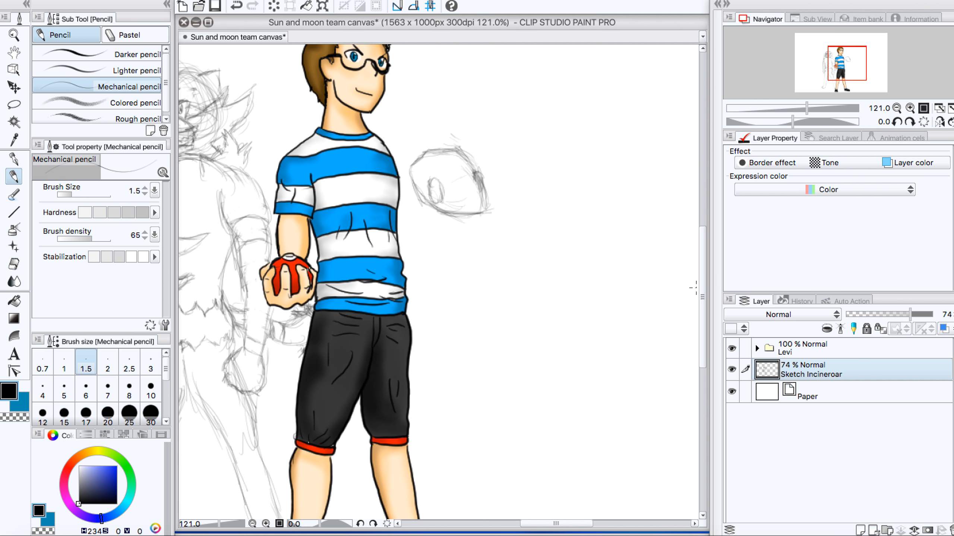
mouse_move(419, 212)
mouse_down()
mouse_move(413, 187)
mouse_move(405, 217)
mouse_move(415, 190)
mouse_move(428, 219)
mouse_move(445, 226)
mouse_move(433, 228)
mouse_move(474, 230)
mouse_move(468, 237)
mouse_move(497, 214)
mouse_move(484, 196)
mouse_move(485, 223)
mouse_move(455, 212)
mouse_move(461, 203)
mouse_move(435, 207)
mouse_move(485, 202)
mouse_move(476, 206)
mouse_move(486, 204)
mouse_move(485, 224)
mouse_move(465, 243)
mouse_move(419, 203)
mouse_move(434, 190)
mouse_move(419, 212)
mouse_move(425, 188)
mouse_up()
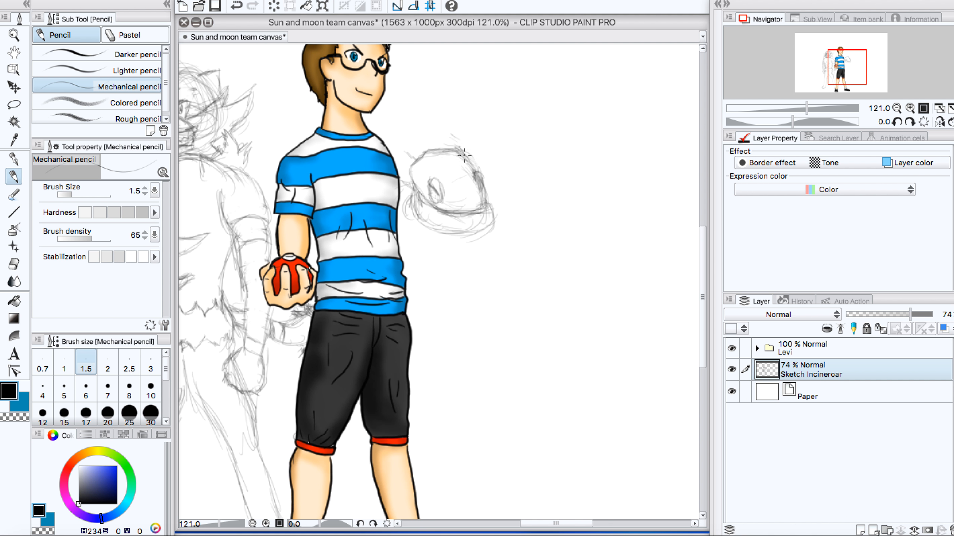
mouse_move(460, 151)
mouse_down()
mouse_move(455, 120)
mouse_move(461, 143)
mouse_move(455, 116)
mouse_move(464, 153)
mouse_up()
mouse_move(454, 115)
mouse_down()
mouse_move(460, 134)
mouse_move(448, 100)
mouse_move(451, 148)
mouse_move(448, 119)
mouse_move(472, 163)
mouse_move(468, 157)
mouse_up()
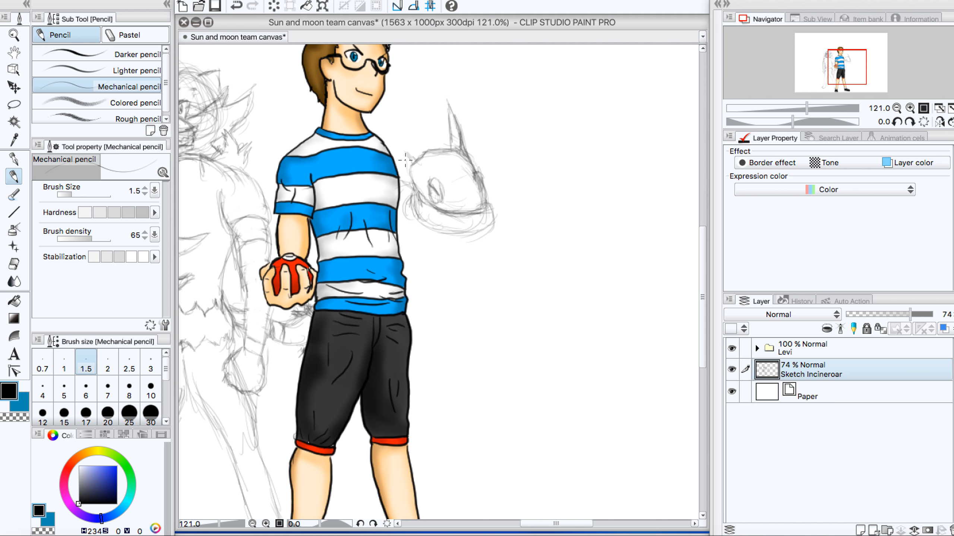
mouse_move(406, 160)
mouse_down()
mouse_move(410, 167)
mouse_move(377, 127)
mouse_move(390, 139)
mouse_move(376, 128)
mouse_move(381, 146)
mouse_up()
drag(376, 130, 436, 160)
drag(414, 171, 439, 188)
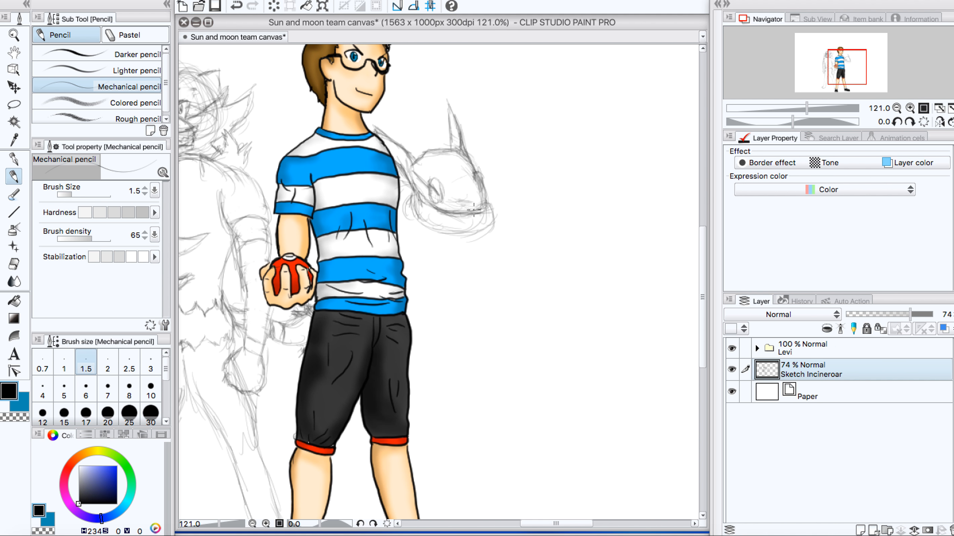
Step: Sketch Greninja's eyes and lower face and add another spike on top of the head
drag(436, 196, 478, 215)
drag(479, 181, 479, 199)
mouse_move(470, 183)
mouse_down()
mouse_move(442, 191)
mouse_move(475, 203)
mouse_up()
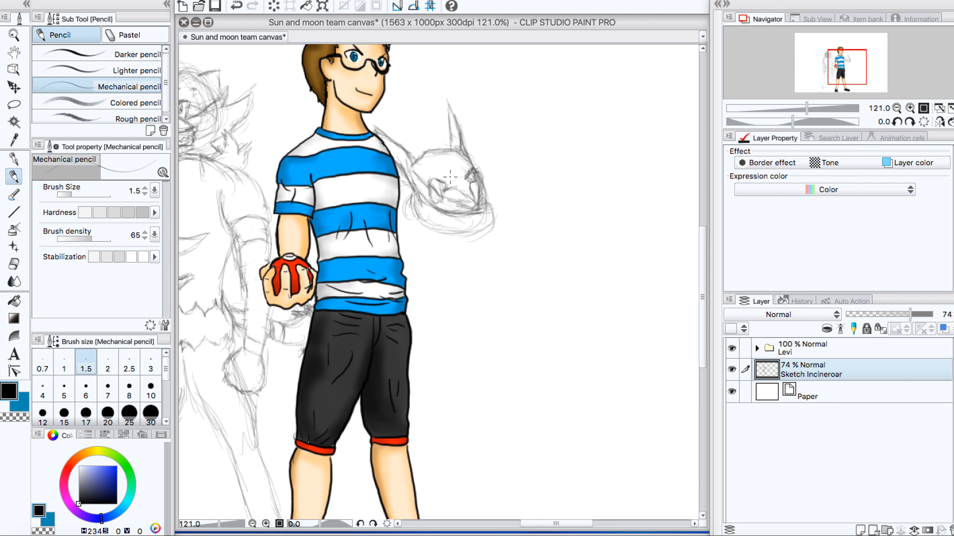
mouse_move(457, 172)
mouse_down()
mouse_move(441, 151)
mouse_move(452, 166)
mouse_move(415, 125)
mouse_move(430, 154)
mouse_move(418, 126)
mouse_move(458, 170)
mouse_up()
mouse_move(425, 135)
mouse_down()
mouse_move(437, 182)
mouse_move(470, 171)
mouse_move(483, 222)
mouse_move(461, 220)
mouse_up()
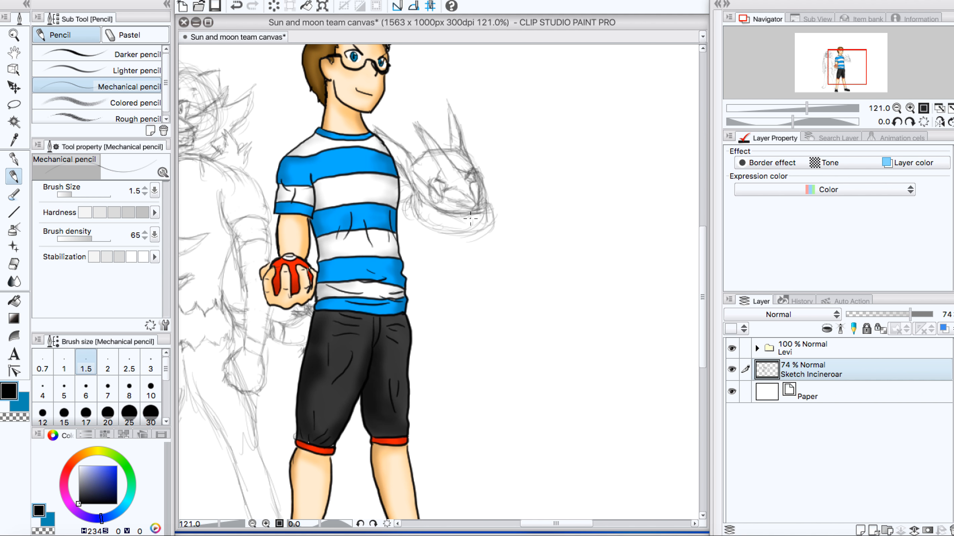
Step: Try a few torso lines below Greninja's head and erase the whole Greninja attempt from the Incineroar layer
drag(498, 214, 485, 233)
drag(703, 272, 702, 298)
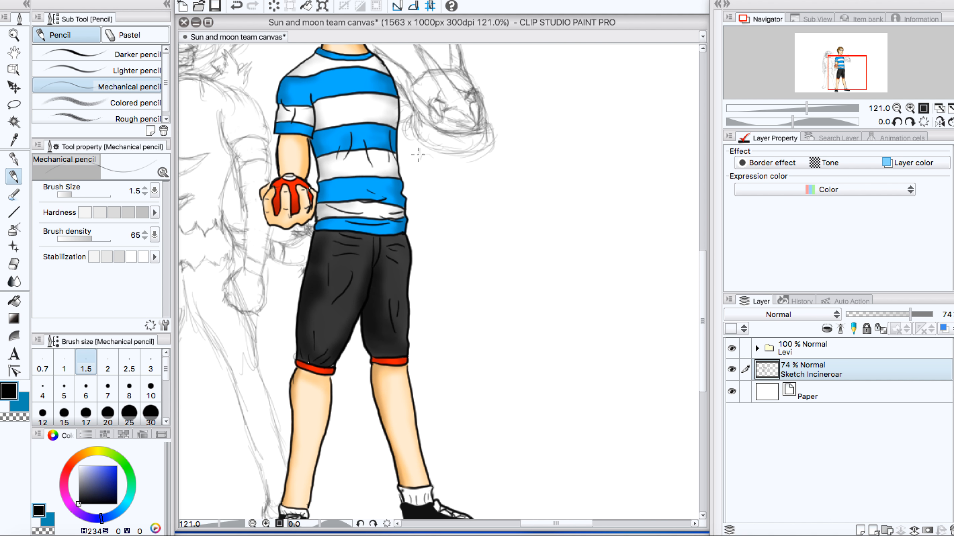
mouse_move(418, 142)
mouse_down()
mouse_move(413, 176)
mouse_move(423, 203)
mouse_up()
mouse_move(417, 165)
mouse_down()
mouse_move(424, 210)
mouse_move(424, 199)
mouse_up()
mouse_move(424, 135)
mouse_down()
mouse_move(433, 105)
mouse_move(421, 237)
mouse_move(431, 109)
mouse_move(416, 170)
mouse_move(438, 166)
mouse_up()
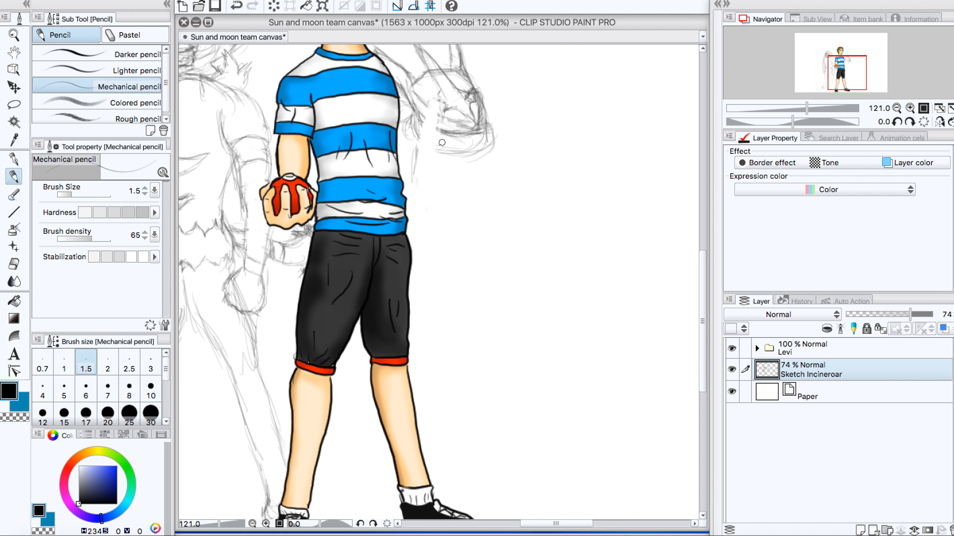
mouse_move(442, 142)
mouse_down()
mouse_move(506, 90)
mouse_move(441, 97)
mouse_move(435, 89)
mouse_move(418, 123)
mouse_move(400, 113)
mouse_move(430, 131)
mouse_move(461, 132)
mouse_move(467, 160)
mouse_move(438, 92)
mouse_move(390, 52)
mouse_move(403, 98)
mouse_move(393, 76)
mouse_move(426, 54)
mouse_move(478, 62)
mouse_move(483, 138)
mouse_up()
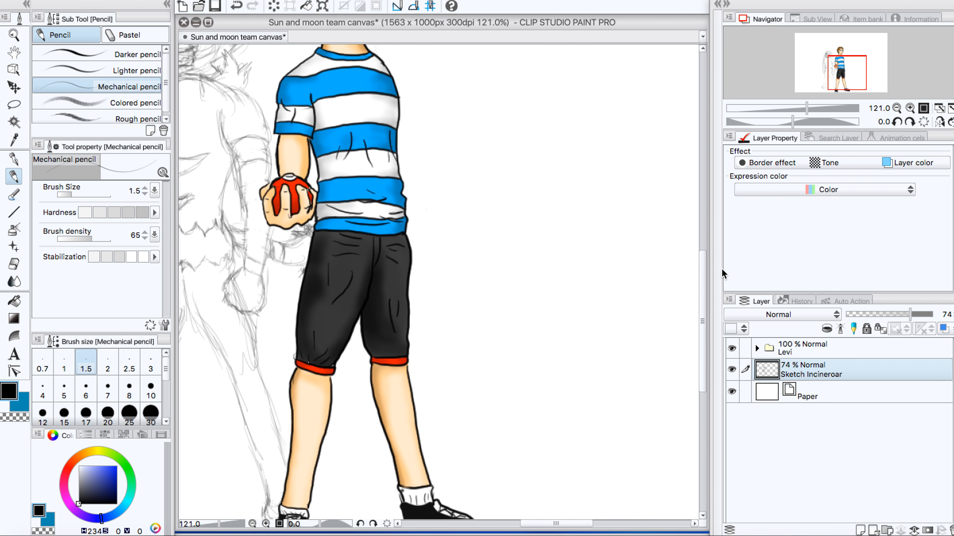
Step: Create a new raster layer named "Sketch Greninja" above the Incineroar sketch
click(729, 300)
mouse_move(780, 120)
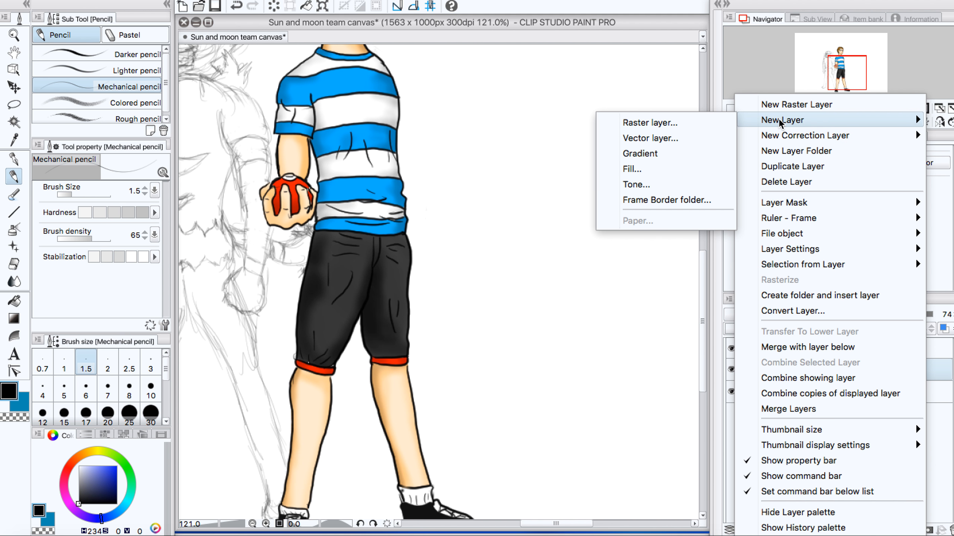
click(672, 121)
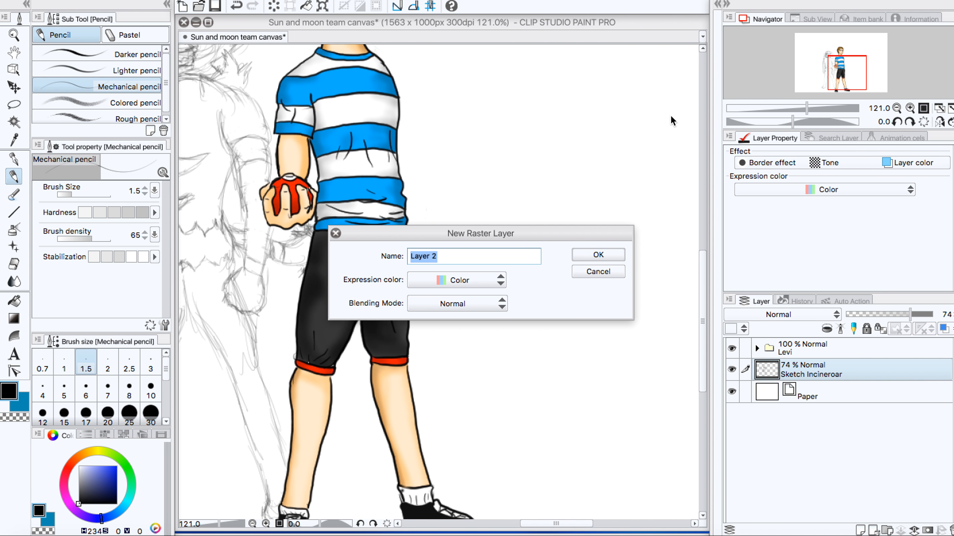
text(Sketch Grenin)
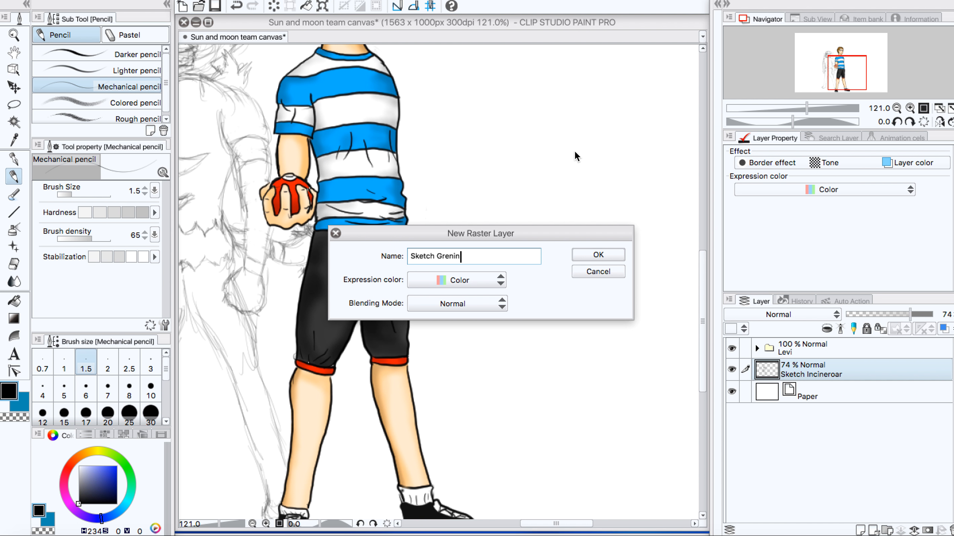
text(ja)
key(Return)
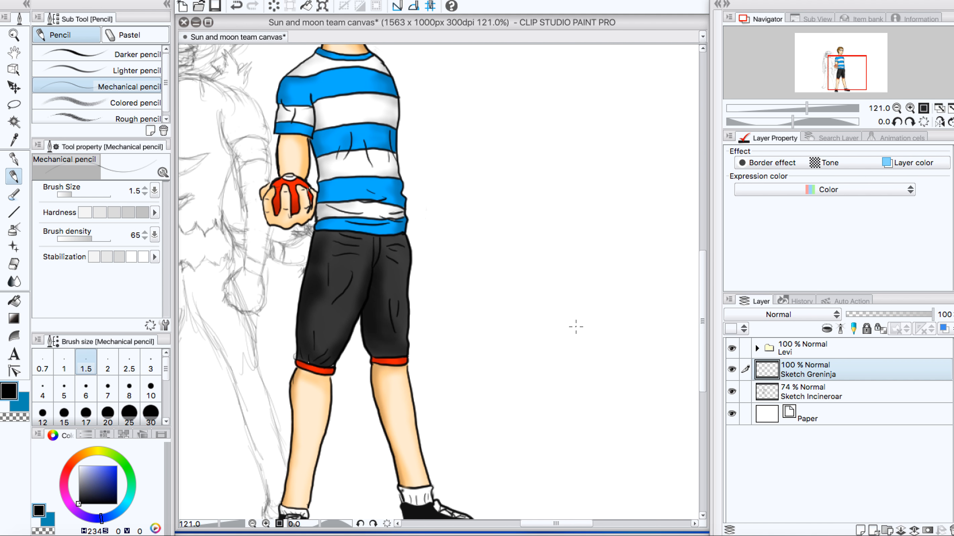
drag(703, 302, 703, 266)
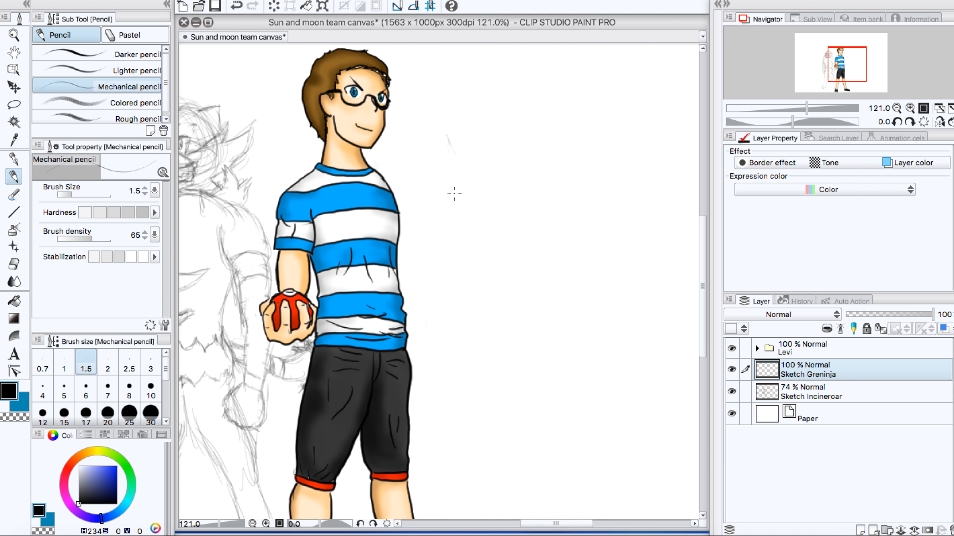
mouse_move(451, 191)
mouse_down()
mouse_move(474, 205)
mouse_move(455, 187)
mouse_move(476, 216)
mouse_move(488, 223)
mouse_move(457, 190)
mouse_move(498, 226)
mouse_move(482, 209)
mouse_move(494, 238)
mouse_move(483, 260)
mouse_move(467, 260)
mouse_move(490, 251)
mouse_move(487, 244)
mouse_move(482, 258)
mouse_move(495, 238)
mouse_move(486, 215)
mouse_move(458, 203)
mouse_move(436, 205)
mouse_move(455, 197)
mouse_move(421, 215)
mouse_move(441, 192)
mouse_move(483, 212)
mouse_move(419, 204)
mouse_move(435, 246)
mouse_move(489, 259)
mouse_up()
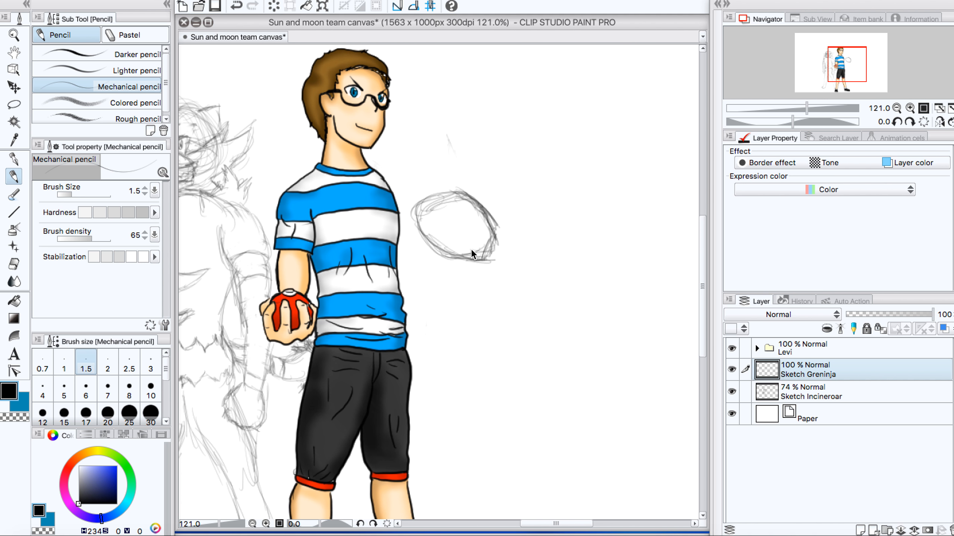
key(ctrl+z)
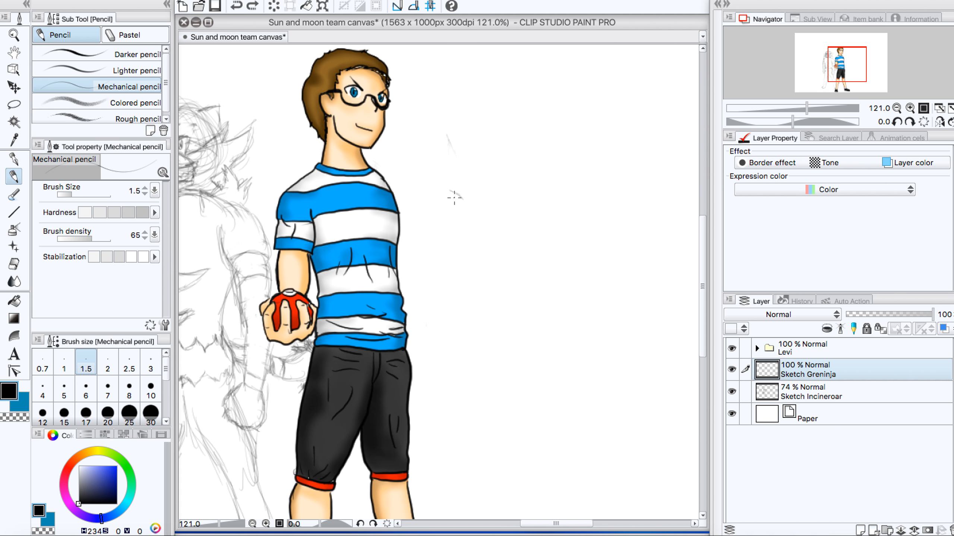
Step: Sketch Greninja's head beside the boy's chest as a wide, rounded outline with a flattened lower edge
mouse_move(450, 190)
mouse_down()
mouse_move(456, 214)
mouse_move(461, 195)
mouse_move(437, 193)
mouse_move(433, 207)
mouse_move(473, 193)
mouse_move(472, 185)
mouse_move(447, 192)
mouse_move(498, 193)
mouse_move(487, 187)
mouse_move(509, 235)
mouse_up()
drag(467, 194, 482, 203)
drag(464, 175, 504, 233)
drag(480, 198, 510, 252)
mouse_move(492, 216)
mouse_down()
mouse_move(502, 239)
mouse_move(435, 233)
mouse_move(447, 234)
mouse_move(446, 192)
mouse_move(435, 204)
mouse_move(505, 205)
mouse_up()
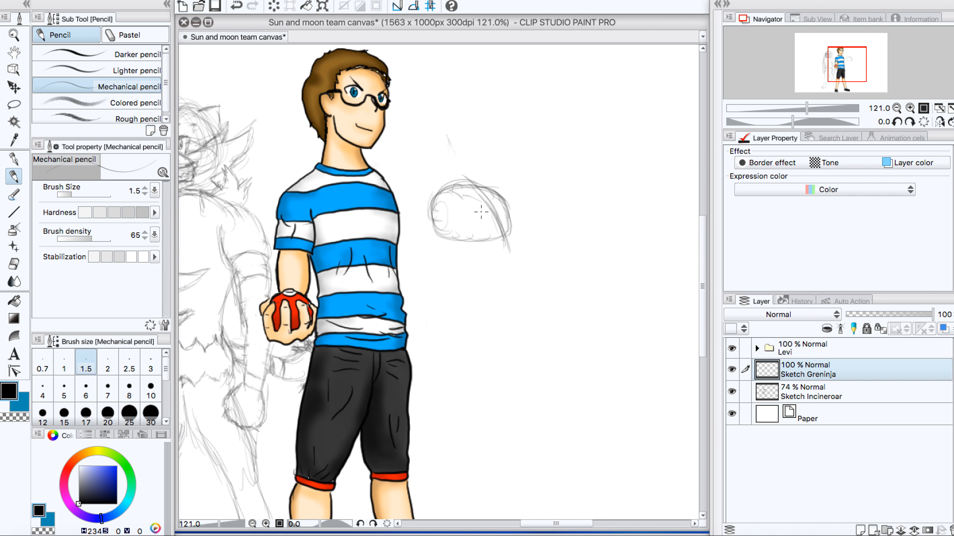
drag(436, 194, 438, 233)
drag(436, 237, 503, 239)
drag(495, 190, 510, 230)
Step: Draw a slanted brow line across Greninja's face and a long pointed fin reaching toward the boy's shoulder
drag(440, 201, 498, 222)
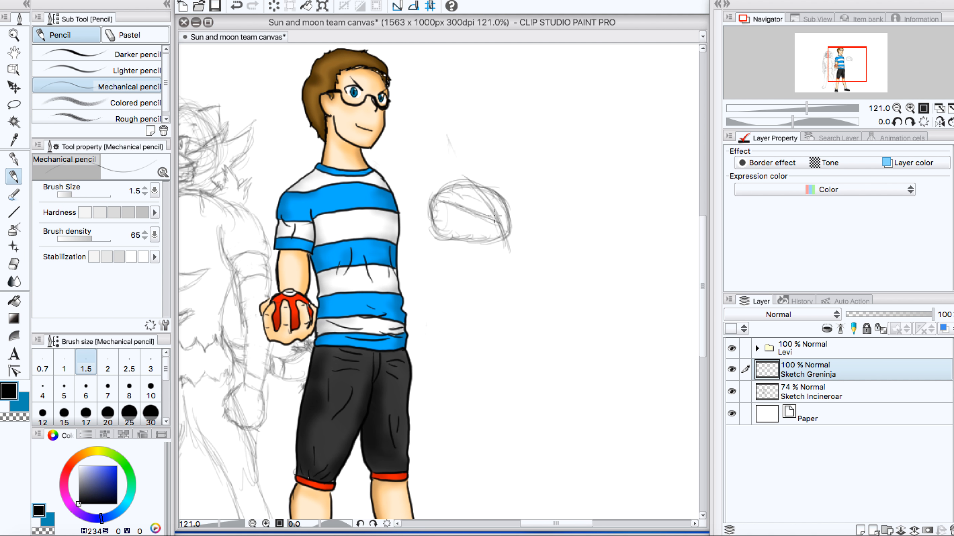
mouse_move(492, 218)
mouse_down()
mouse_move(513, 214)
mouse_move(496, 226)
mouse_move(446, 207)
mouse_move(417, 177)
mouse_move(431, 190)
mouse_move(374, 160)
mouse_move(431, 190)
mouse_up()
mouse_move(388, 167)
mouse_down()
mouse_move(443, 239)
mouse_move(422, 214)
mouse_move(432, 240)
mouse_move(375, 162)
mouse_move(433, 194)
mouse_up()
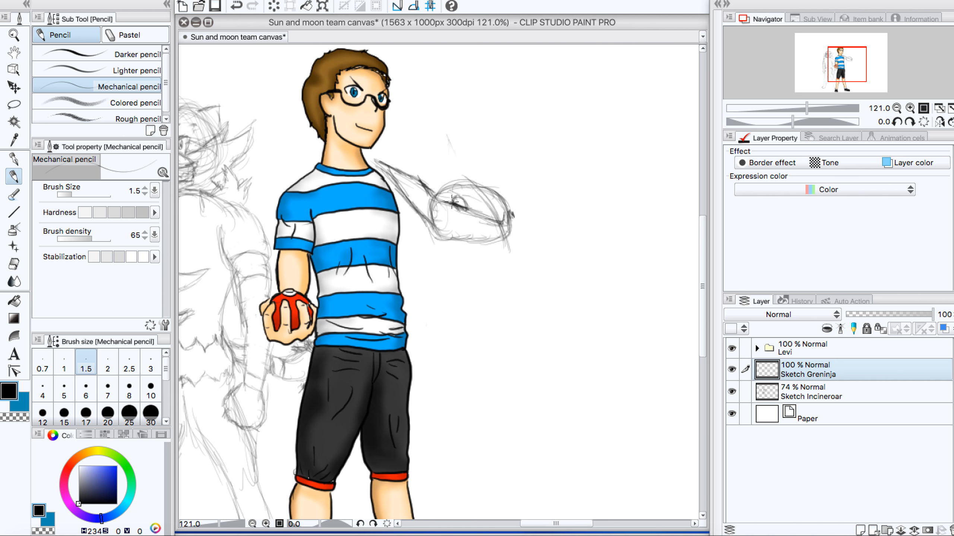
Step: Sketch Greninja's narrow near eye under the brow and a rounded tongue scarf around the lower face
mouse_move(452, 205)
mouse_down()
mouse_move(458, 224)
mouse_move(466, 207)
mouse_up()
mouse_move(460, 213)
mouse_down()
mouse_move(436, 231)
mouse_move(509, 233)
mouse_move(500, 235)
mouse_move(515, 247)
mouse_move(469, 263)
mouse_move(435, 258)
mouse_move(418, 238)
mouse_move(426, 247)
mouse_move(435, 229)
mouse_move(428, 249)
mouse_move(445, 262)
mouse_move(442, 240)
mouse_move(514, 237)
mouse_move(497, 266)
mouse_up()
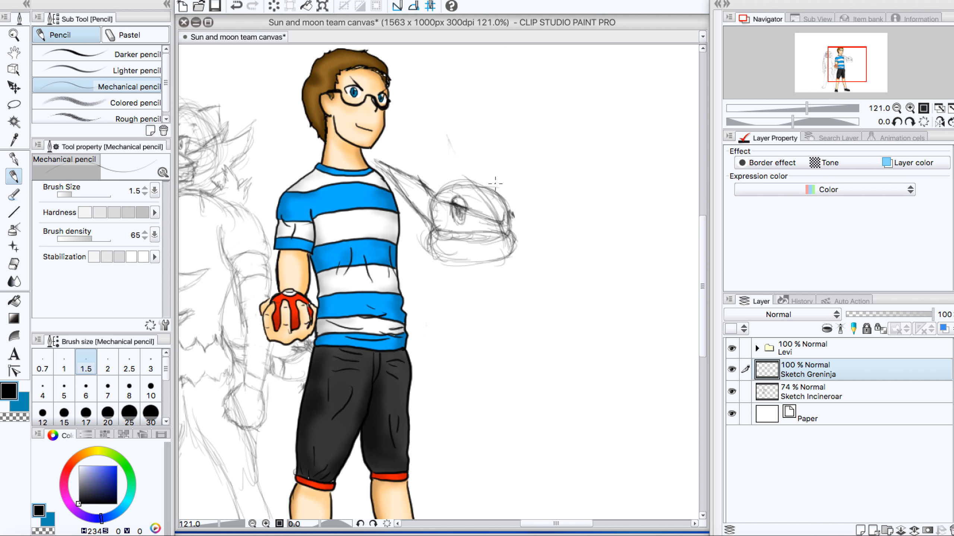
Step: Sketch the jagged pointed crest along the top of Greninja's head
mouse_move(493, 189)
mouse_down()
mouse_move(479, 163)
mouse_move(449, 149)
mouse_move(487, 187)
mouse_up()
key(ctrl+z)
mouse_move(494, 192)
mouse_down()
mouse_move(495, 175)
mouse_move(494, 188)
mouse_move(491, 170)
mouse_move(458, 144)
mouse_move(495, 173)
mouse_move(499, 199)
mouse_move(487, 169)
mouse_move(456, 140)
mouse_move(478, 165)
mouse_up()
mouse_move(417, 176)
mouse_down()
mouse_move(463, 173)
mouse_move(449, 162)
mouse_move(466, 172)
mouse_move(461, 164)
mouse_move(490, 199)
mouse_up()
mouse_move(452, 164)
mouse_down()
mouse_move(476, 197)
mouse_move(480, 188)
mouse_move(464, 195)
mouse_move(503, 187)
mouse_move(509, 199)
mouse_move(498, 212)
mouse_up()
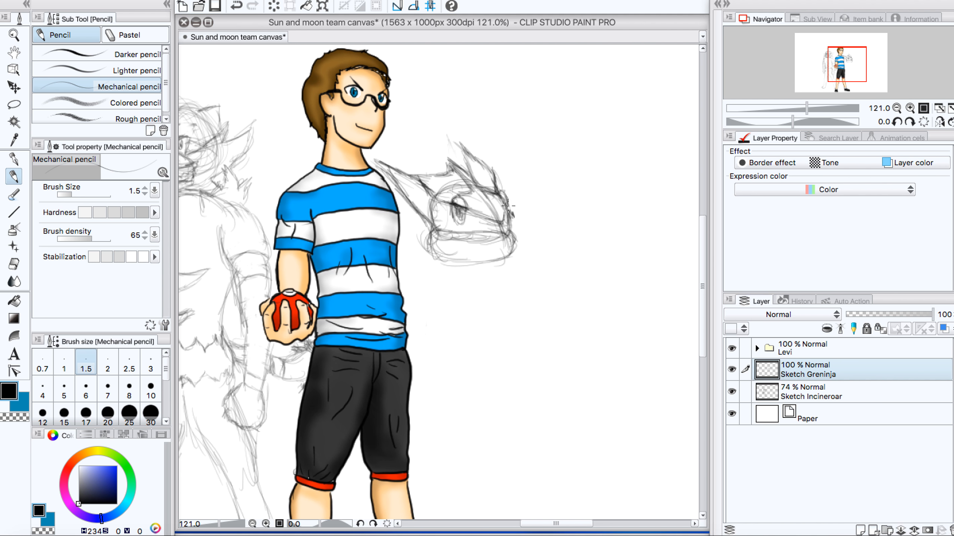
Step: Darken the far side of Greninja's head around the brow's end and touch up the cheek edge
drag(500, 196, 511, 202)
drag(495, 213, 500, 214)
drag(505, 218, 463, 166)
drag(425, 227, 424, 240)
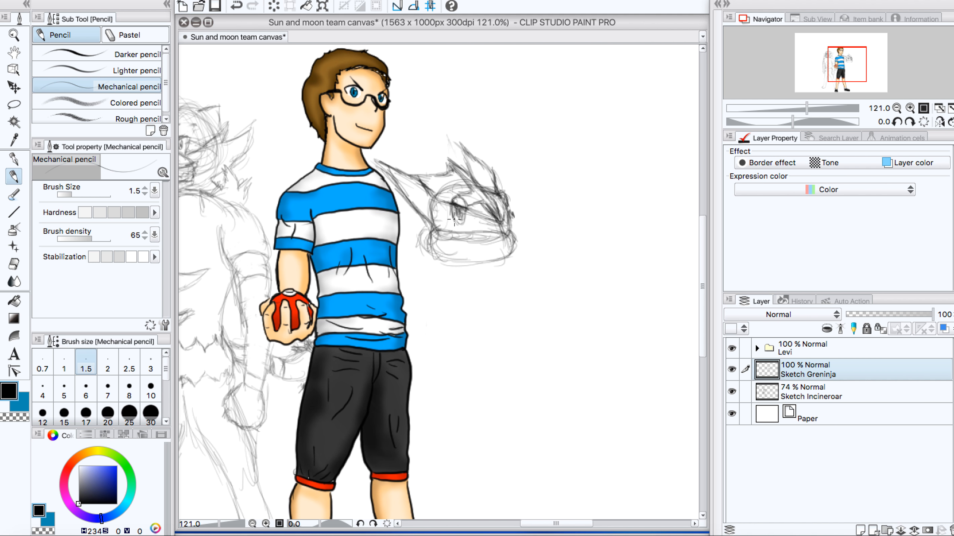
Step: Draw the narrow pupil inside Greninja's near eye
mouse_move(455, 219)
mouse_down()
mouse_move(464, 231)
mouse_move(465, 212)
mouse_move(462, 225)
mouse_move(453, 216)
mouse_up()
mouse_move(453, 202)
mouse_down()
mouse_move(452, 222)
mouse_move(463, 211)
mouse_up()
drag(459, 219, 460, 213)
Step: Sketch jagged spikes along the near cheek and the far edge of Greninja's head
drag(703, 249, 702, 280)
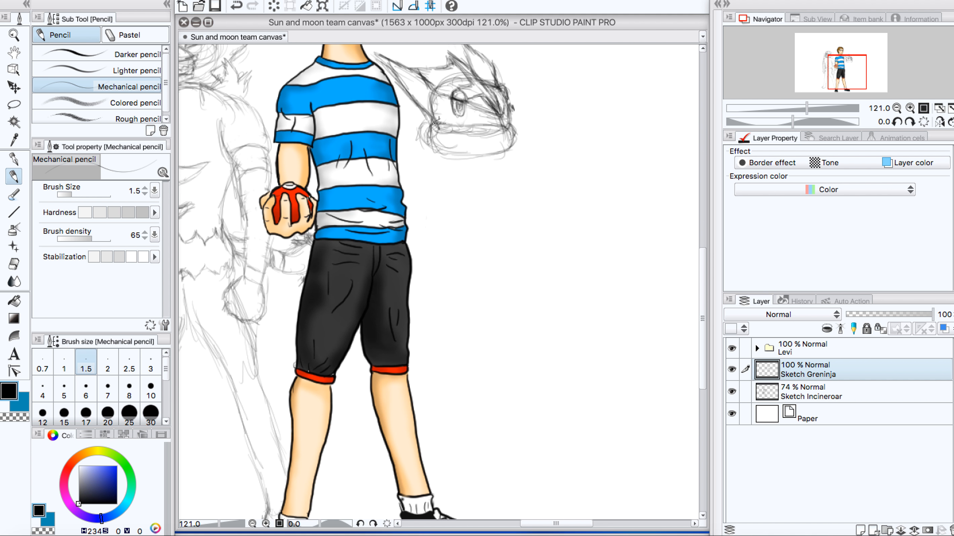
mouse_move(468, 139)
mouse_down()
mouse_move(456, 132)
mouse_move(472, 156)
mouse_up()
drag(424, 120, 425, 143)
drag(422, 85, 428, 94)
mouse_move(430, 103)
mouse_down()
mouse_move(415, 96)
mouse_move(396, 110)
mouse_move(416, 115)
mouse_move(397, 130)
mouse_move(422, 126)
mouse_move(412, 138)
mouse_move(436, 124)
mouse_move(411, 149)
mouse_move(407, 99)
mouse_move(428, 96)
mouse_up()
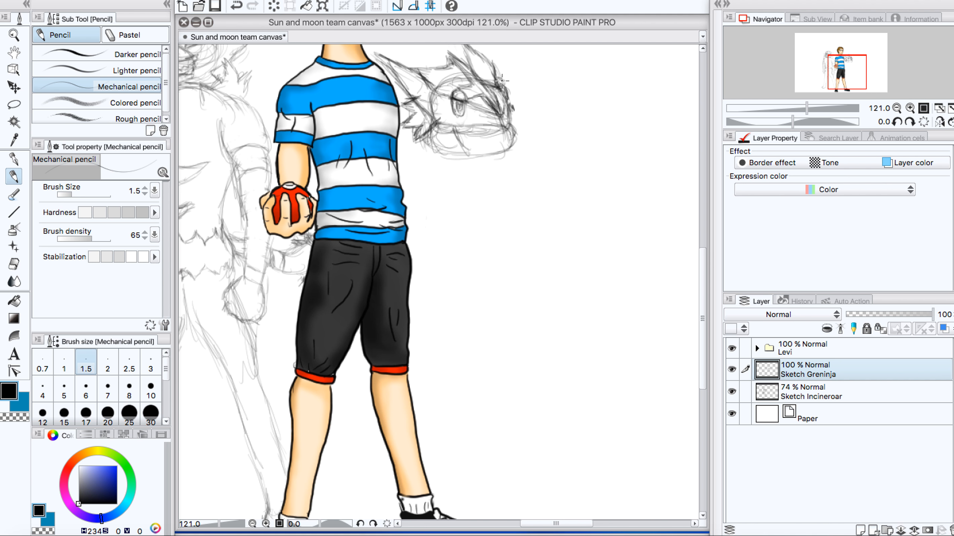
drag(507, 79, 501, 82)
mouse_move(499, 84)
mouse_down()
mouse_move(516, 96)
mouse_move(511, 122)
mouse_up()
Step: Redraw Greninja's near eye as a larger oval with a slanted lid and pupil, and replace the cheek lines beside it with jagged spikes
mouse_move(453, 110)
mouse_down()
mouse_move(459, 97)
mouse_move(445, 113)
mouse_move(441, 95)
mouse_up()
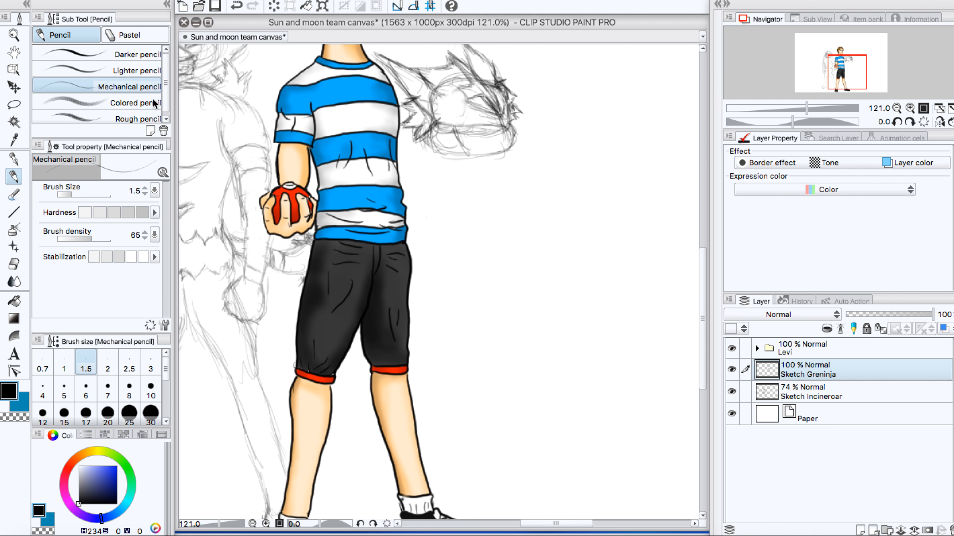
scroll(440, 96, up, 5)
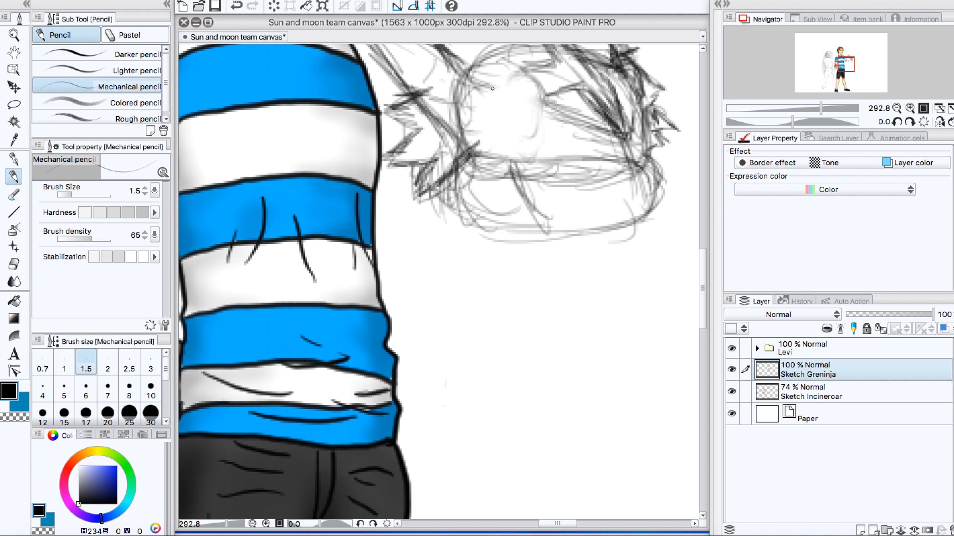
mouse_move(492, 89)
mouse_down()
mouse_move(491, 125)
mouse_move(499, 114)
mouse_move(505, 143)
mouse_move(520, 136)
mouse_move(529, 90)
mouse_move(501, 74)
mouse_move(487, 113)
mouse_move(493, 72)
mouse_move(516, 65)
mouse_move(537, 79)
mouse_move(529, 98)
mouse_move(545, 94)
mouse_move(529, 77)
mouse_move(548, 90)
mouse_move(507, 94)
mouse_move(522, 115)
mouse_move(506, 115)
mouse_up()
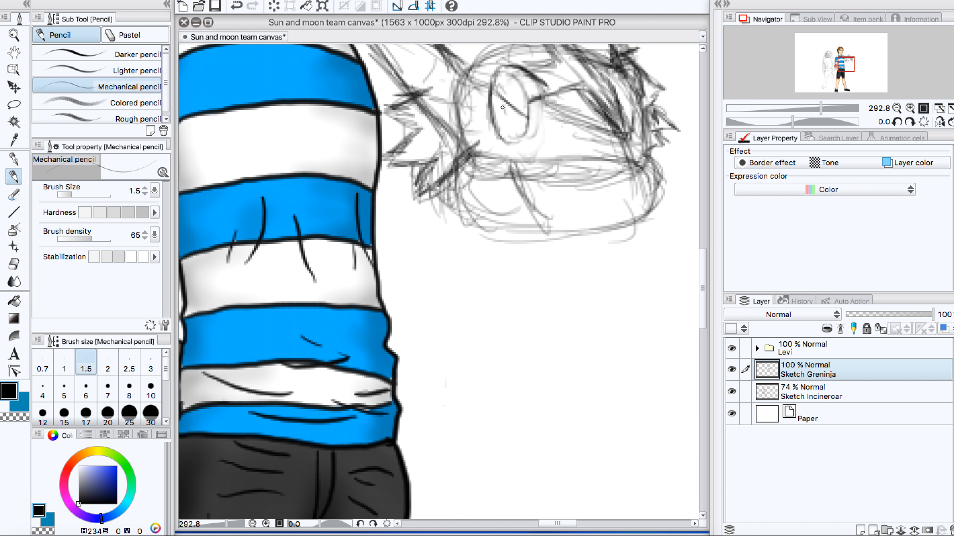
mouse_move(505, 105)
mouse_down()
mouse_move(514, 133)
mouse_move(524, 127)
mouse_move(524, 117)
mouse_move(513, 123)
mouse_move(512, 112)
mouse_move(521, 127)
mouse_move(519, 116)
mouse_up()
mouse_move(463, 150)
mouse_down()
mouse_move(482, 141)
mouse_move(505, 157)
mouse_move(521, 140)
mouse_up()
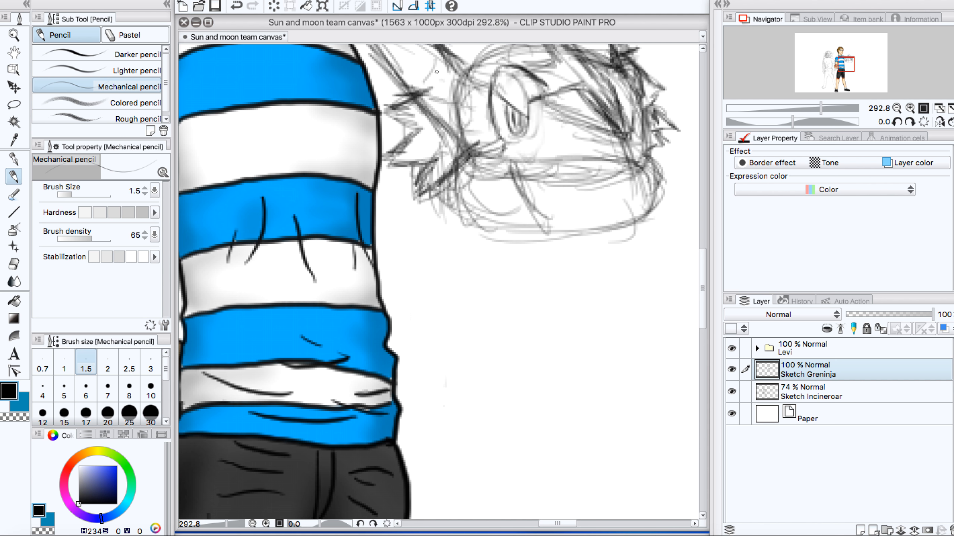
mouse_move(451, 127)
mouse_down()
mouse_move(447, 114)
mouse_move(437, 125)
mouse_move(443, 103)
mouse_up()
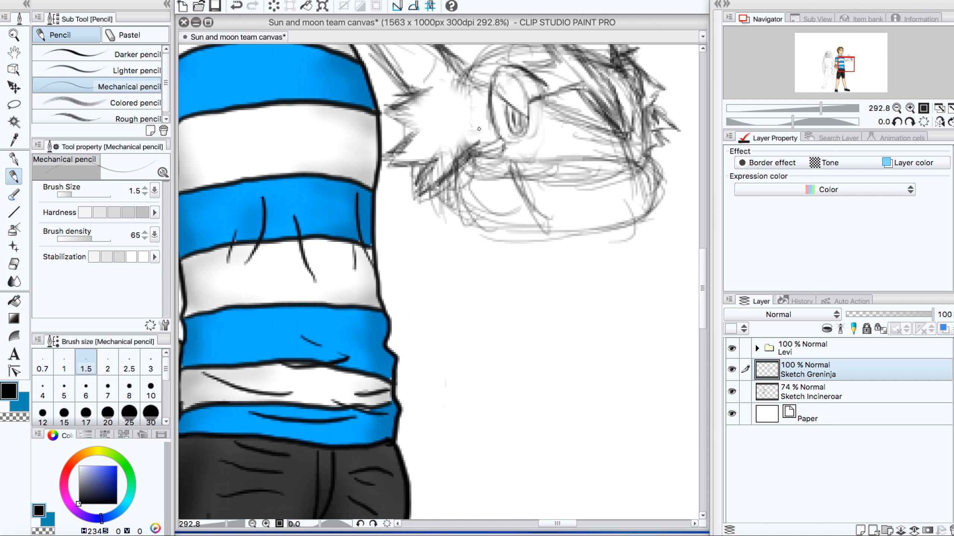
mouse_move(468, 119)
mouse_down()
mouse_move(486, 130)
mouse_move(443, 113)
mouse_move(448, 120)
mouse_move(421, 119)
mouse_move(452, 131)
mouse_move(489, 128)
mouse_move(446, 115)
mouse_move(468, 124)
mouse_up()
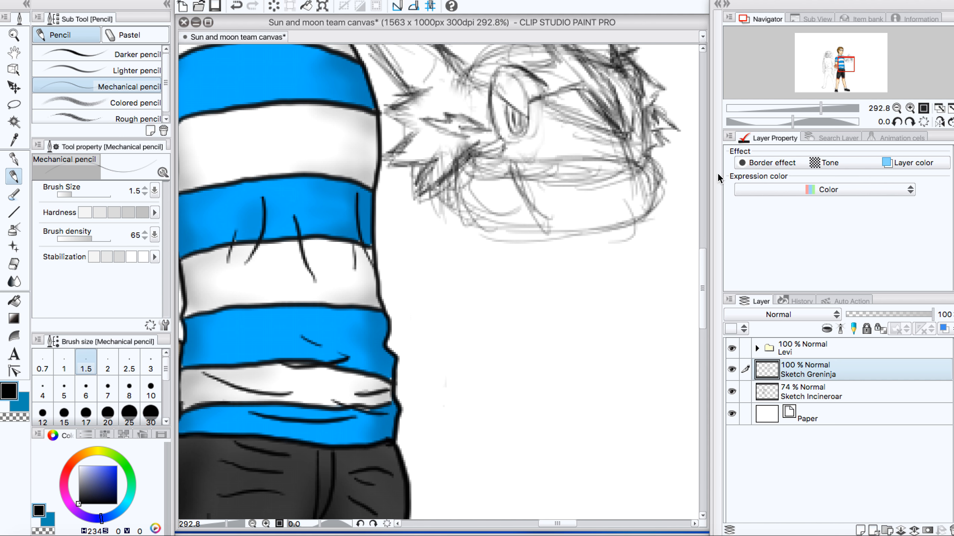
Step: Sketch Greninja's torso below the scarf as a long shape tapering to a point at about the height of the boy's waist
drag(703, 273, 704, 297)
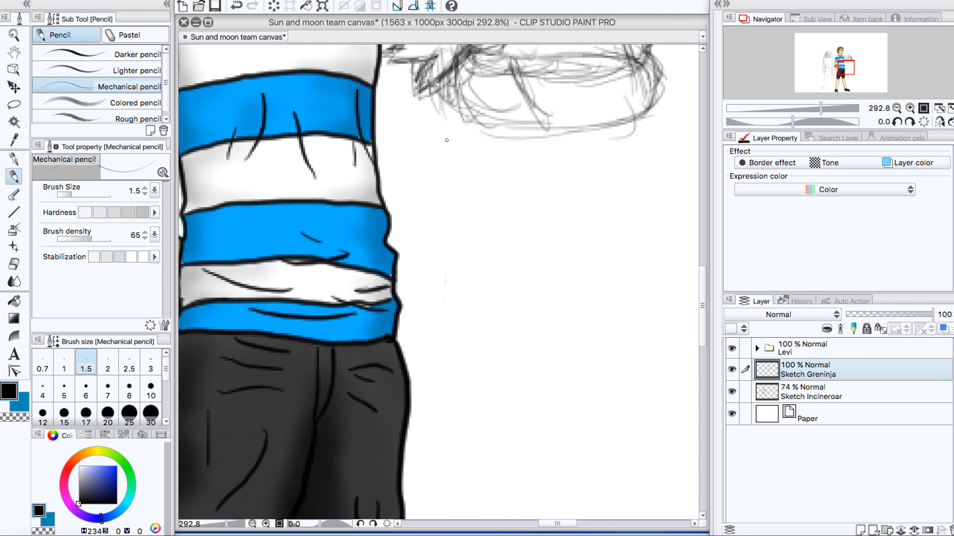
drag(461, 113, 457, 176)
scroll(552, 221, down, 3)
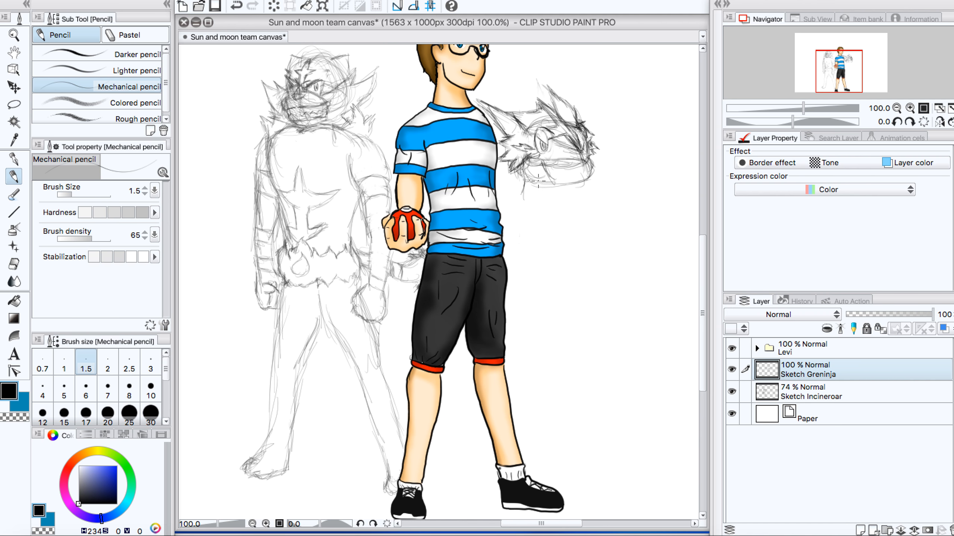
drag(530, 179, 552, 281)
mouse_move(533, 236)
mouse_down()
mouse_move(570, 294)
mouse_move(562, 274)
mouse_up()
drag(532, 219, 554, 264)
drag(529, 190, 543, 250)
mouse_move(561, 289)
mouse_down()
mouse_move(585, 264)
mouse_move(576, 264)
mouse_move(591, 237)
mouse_move(575, 277)
mouse_move(590, 222)
mouse_up()
mouse_move(588, 256)
mouse_down()
mouse_move(591, 195)
mouse_move(589, 207)
mouse_up()
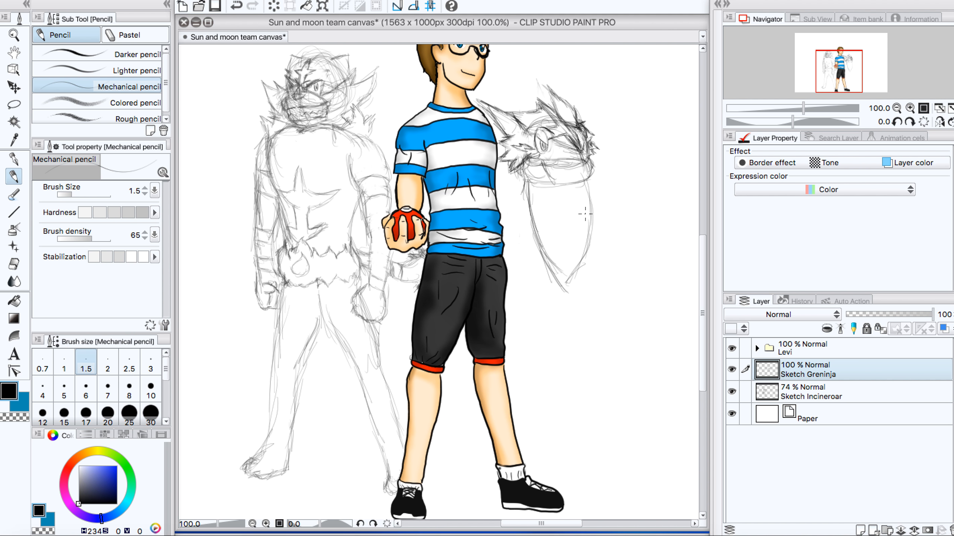
drag(590, 180, 577, 273)
drag(583, 212, 571, 278)
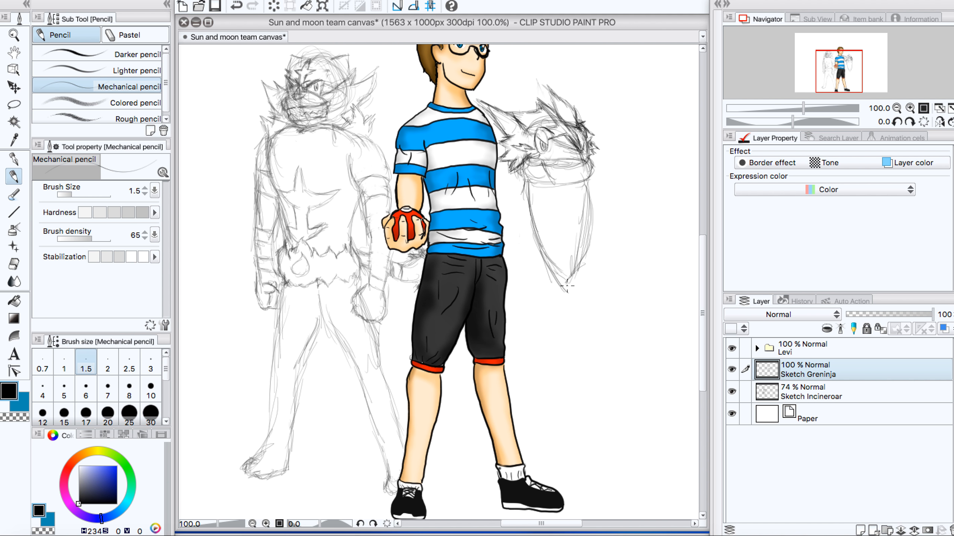
Step: Strengthen the torso's side nearest the boy and draw a curved marking with a pointed tip on the chest
drag(538, 234, 563, 280)
drag(532, 192, 554, 266)
drag(548, 186, 548, 199)
mouse_move(548, 187)
mouse_down()
mouse_move(571, 235)
mouse_move(584, 195)
mouse_move(571, 232)
mouse_move(560, 195)
mouse_move(574, 187)
mouse_move(574, 198)
mouse_up()
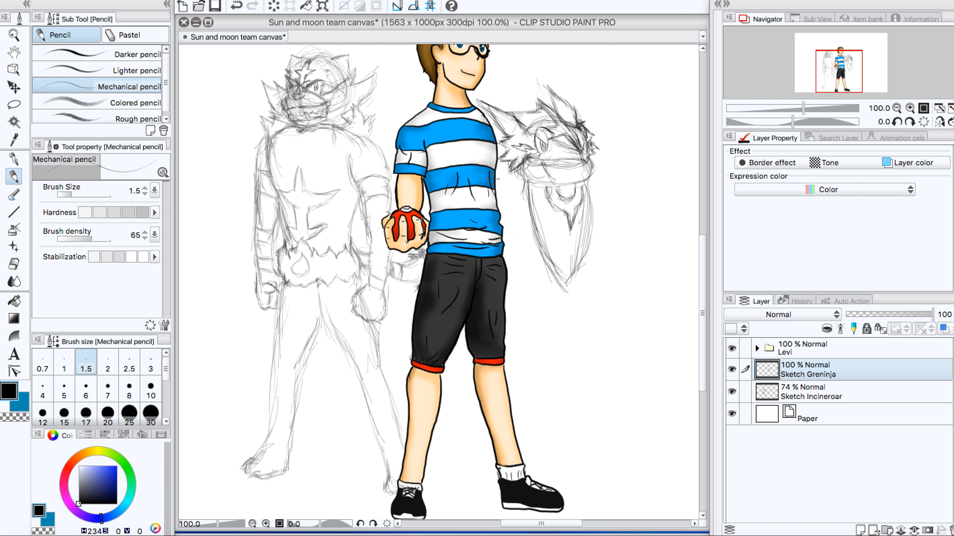
Step: Erase the tapered torso and its chest marking below Greninja's scarf
drag(517, 181, 520, 243)
mouse_move(524, 198)
mouse_down()
mouse_move(522, 235)
mouse_move(523, 183)
mouse_up()
mouse_move(528, 246)
mouse_down()
mouse_move(526, 199)
mouse_move(517, 218)
mouse_move(535, 216)
mouse_move(563, 270)
mouse_move(578, 225)
mouse_move(571, 202)
mouse_move(588, 196)
mouse_move(580, 261)
mouse_move(561, 273)
mouse_move(572, 269)
mouse_up()
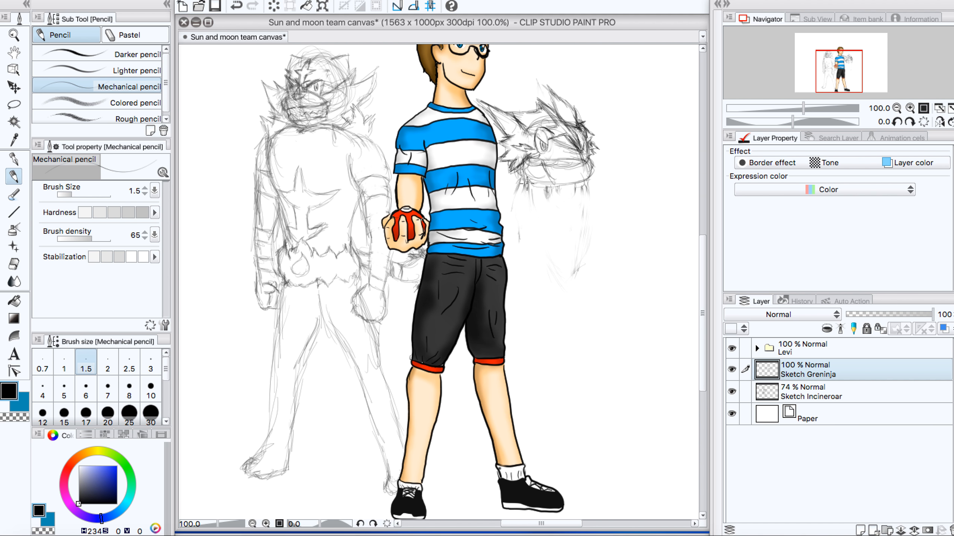
Step: Sketch Greninja's arms folded across the chest below the scarf, with upper arms, forearms and bent elbows
drag(518, 199, 515, 225)
mouse_move(521, 184)
mouse_down()
mouse_move(518, 219)
mouse_move(523, 193)
mouse_move(527, 235)
mouse_move(602, 236)
mouse_up()
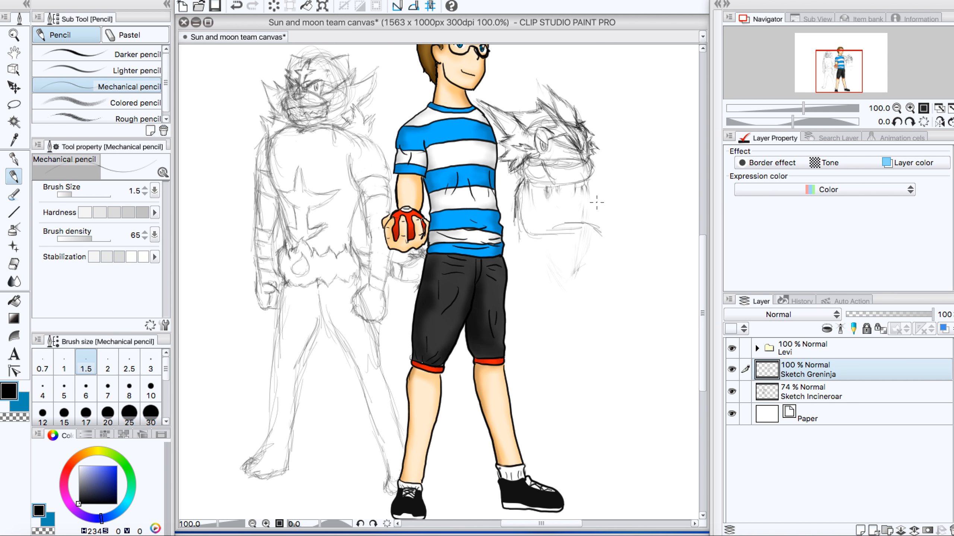
mouse_move(587, 183)
mouse_down()
mouse_move(599, 220)
mouse_move(581, 225)
mouse_up()
mouse_move(525, 220)
mouse_down()
mouse_move(531, 246)
mouse_move(555, 218)
mouse_move(551, 227)
mouse_move(570, 217)
mouse_move(599, 227)
mouse_up()
mouse_move(539, 228)
mouse_down()
mouse_move(541, 240)
mouse_move(526, 243)
mouse_move(517, 219)
mouse_move(511, 237)
mouse_move(511, 228)
mouse_move(521, 232)
mouse_up()
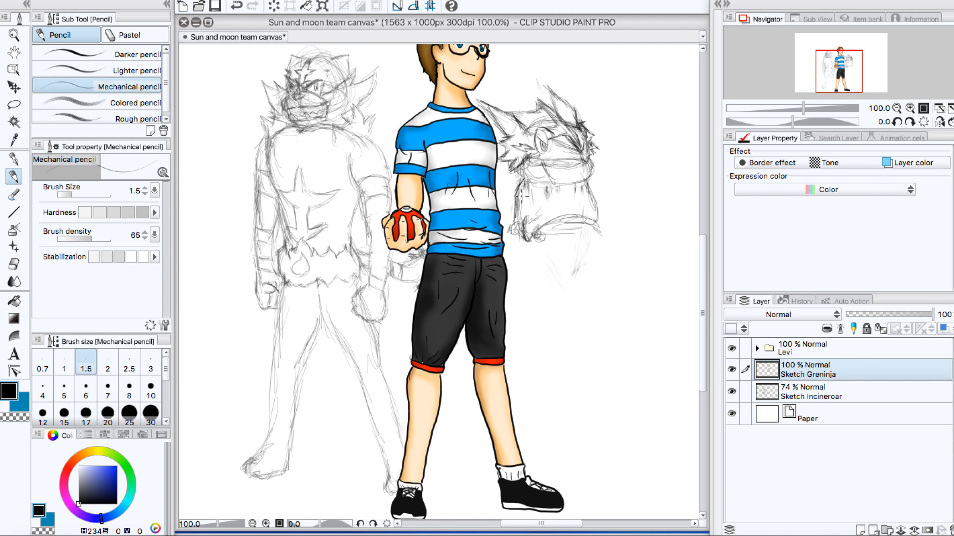
Step: Darken Greninja's cheek frill and shoulder beside the boy, and draw the U-shaped marking on the chest
mouse_move(510, 200)
mouse_down()
mouse_move(499, 185)
mouse_move(517, 175)
mouse_move(510, 191)
mouse_move(505, 150)
mouse_up()
mouse_move(511, 185)
mouse_down()
mouse_move(546, 200)
mouse_move(547, 189)
mouse_move(565, 219)
mouse_up()
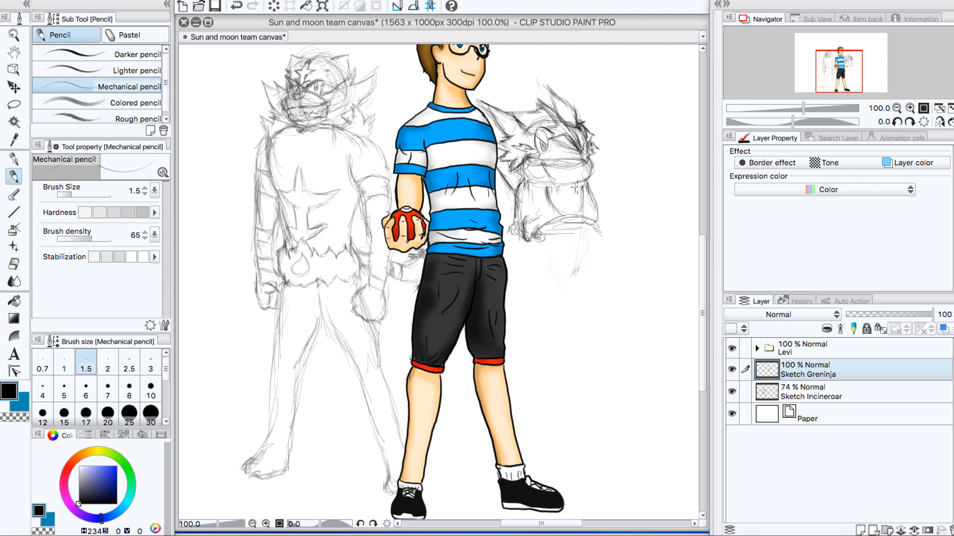
mouse_move(576, 195)
mouse_down()
mouse_move(566, 206)
mouse_move(554, 188)
mouse_move(559, 206)
mouse_move(580, 189)
mouse_move(559, 211)
mouse_move(525, 216)
mouse_move(540, 206)
mouse_move(533, 214)
mouse_move(579, 214)
mouse_move(554, 229)
mouse_move(572, 227)
mouse_move(592, 223)
mouse_move(584, 204)
mouse_move(599, 203)
mouse_move(604, 224)
mouse_move(582, 219)
mouse_up()
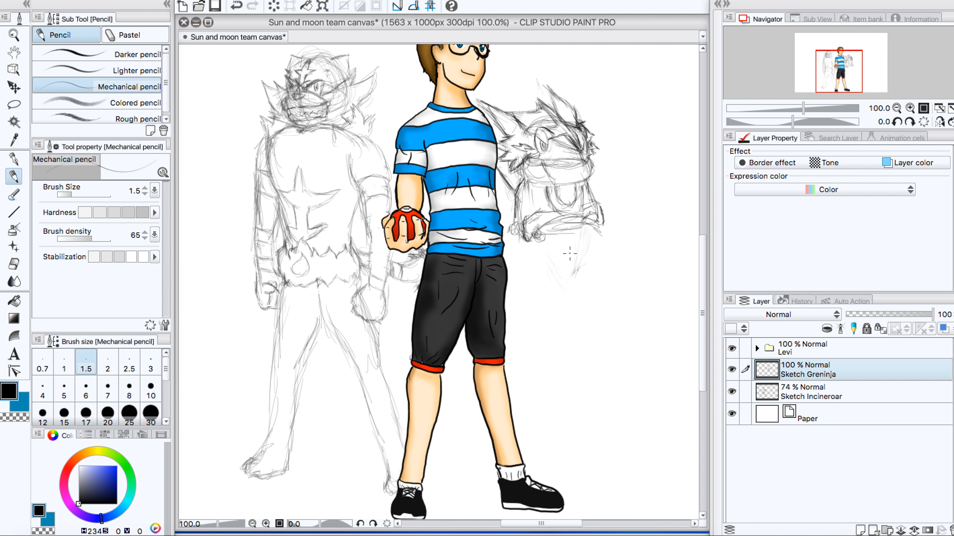
Step: Sketch Greninja's tapering lower torso and its legs, with two large oval thighs and a thin shin line nearest the boy
mouse_move(582, 231)
mouse_down()
mouse_move(565, 282)
mouse_move(576, 271)
mouse_move(571, 287)
mouse_move(541, 248)
mouse_move(561, 297)
mouse_move(581, 268)
mouse_move(563, 284)
mouse_move(572, 265)
mouse_move(571, 295)
mouse_move(572, 285)
mouse_move(535, 288)
mouse_move(543, 271)
mouse_move(536, 311)
mouse_up()
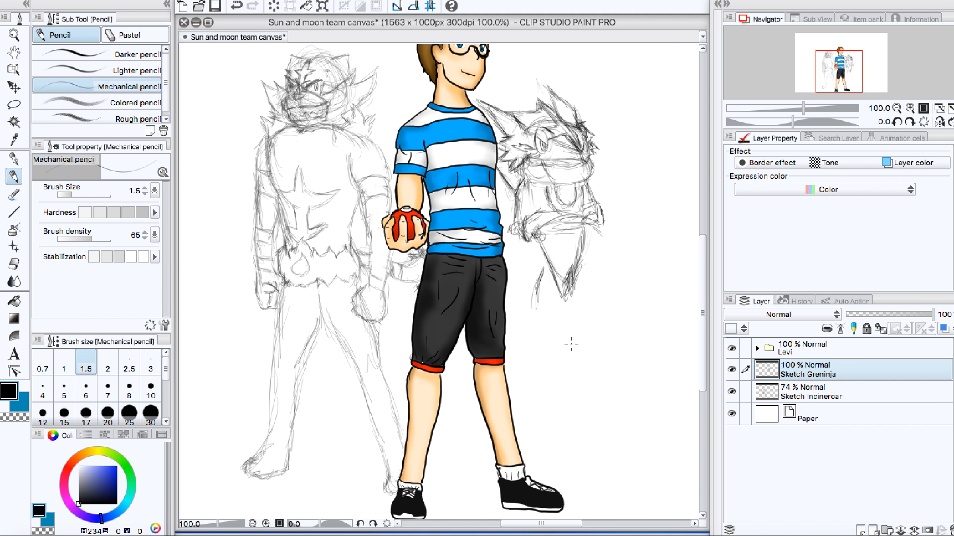
mouse_move(542, 280)
mouse_down()
mouse_move(530, 303)
mouse_move(534, 285)
mouse_move(538, 337)
mouse_move(528, 324)
mouse_move(558, 358)
mouse_move(544, 366)
mouse_move(563, 348)
mouse_move(558, 360)
mouse_move(569, 315)
mouse_move(568, 334)
mouse_move(580, 258)
mouse_move(598, 315)
mouse_move(589, 266)
mouse_move(602, 311)
mouse_move(602, 294)
mouse_move(589, 274)
mouse_move(596, 344)
mouse_move(606, 349)
mouse_move(576, 315)
mouse_move(583, 339)
mouse_up()
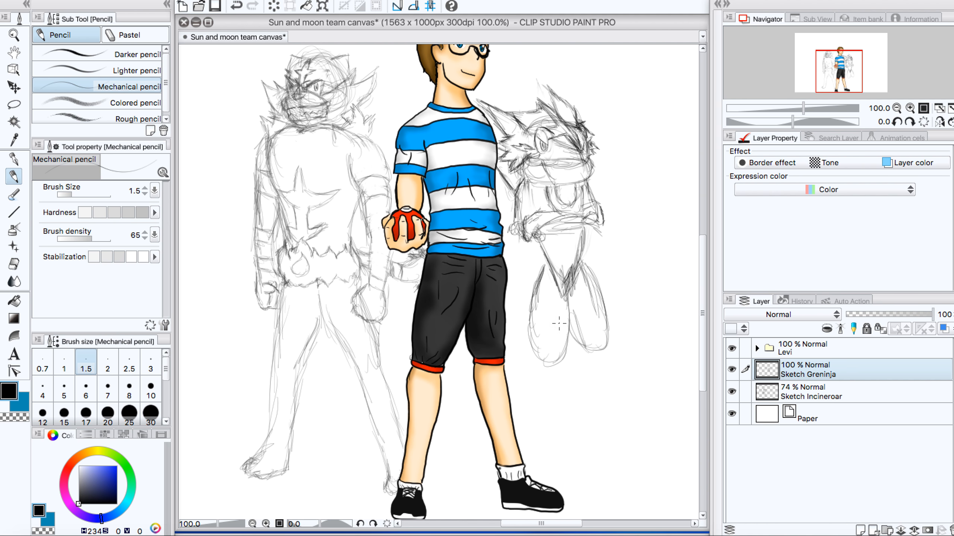
mouse_move(535, 286)
mouse_down()
mouse_move(541, 248)
mouse_move(538, 280)
mouse_move(537, 259)
mouse_up()
mouse_move(543, 366)
mouse_down()
mouse_move(540, 387)
mouse_move(538, 361)
mouse_move(536, 434)
mouse_up()
drag(541, 400, 534, 441)
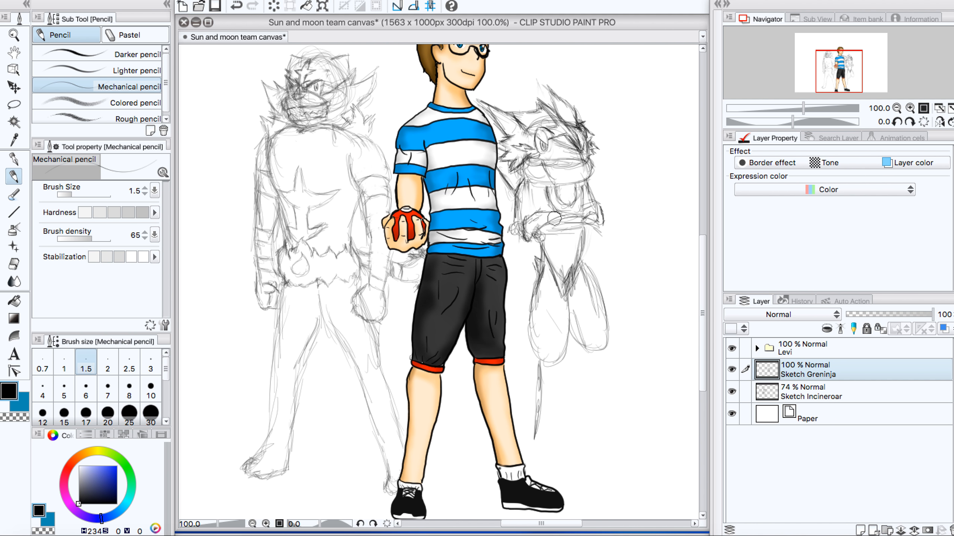
Step: Erase Greninja's folded arms and redraw the shoulder and tapering torso side nearest the boy
mouse_move(536, 224)
mouse_down()
mouse_move(546, 211)
mouse_move(552, 229)
mouse_move(599, 221)
mouse_move(603, 230)
mouse_up()
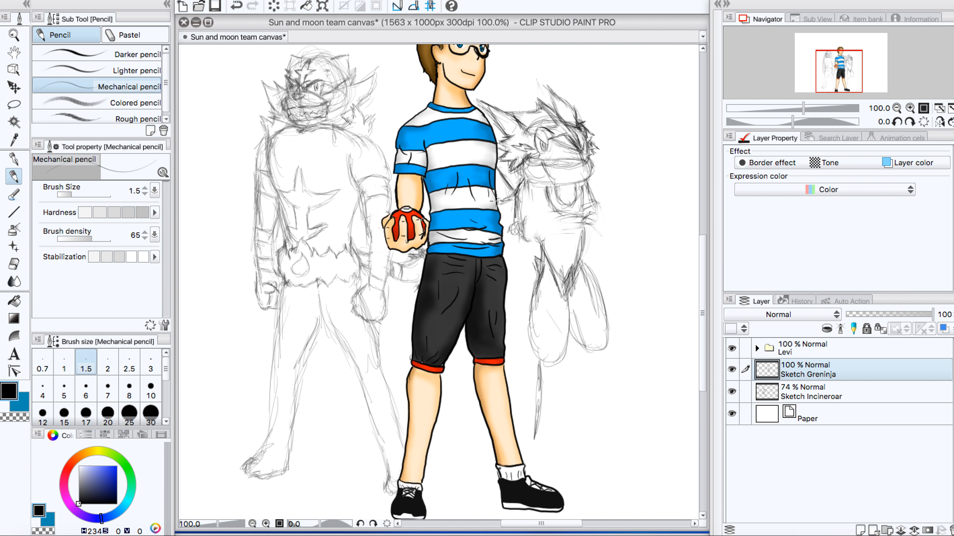
mouse_move(527, 211)
mouse_down()
mouse_move(510, 225)
mouse_move(502, 215)
mouse_up()
mouse_move(509, 207)
mouse_down()
mouse_move(503, 197)
mouse_move(516, 224)
mouse_move(527, 218)
mouse_move(502, 214)
mouse_up()
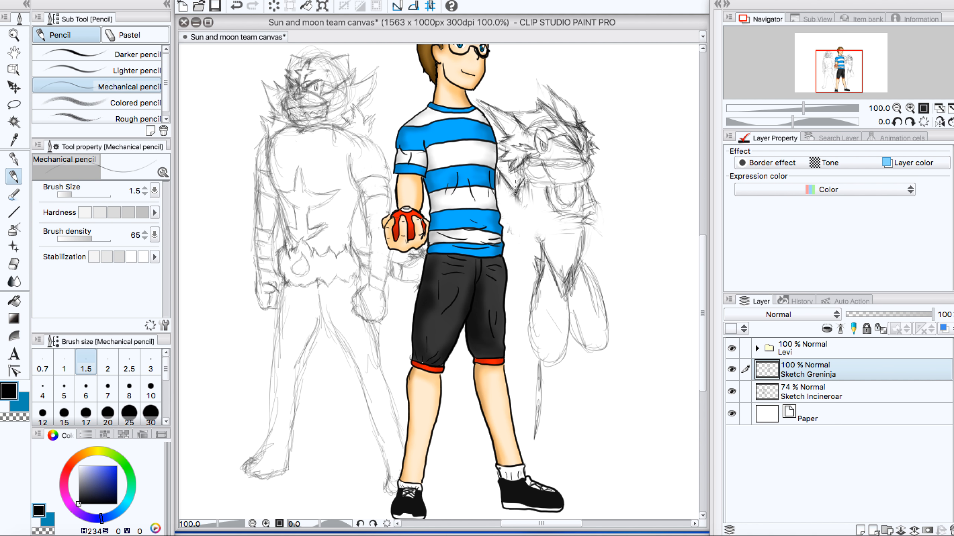
mouse_move(517, 183)
mouse_down()
mouse_move(499, 185)
mouse_move(498, 176)
mouse_move(497, 203)
mouse_move(515, 205)
mouse_up()
mouse_move(528, 203)
mouse_down()
mouse_move(530, 232)
mouse_move(525, 205)
mouse_move(544, 254)
mouse_move(535, 230)
mouse_move(556, 242)
mouse_up()
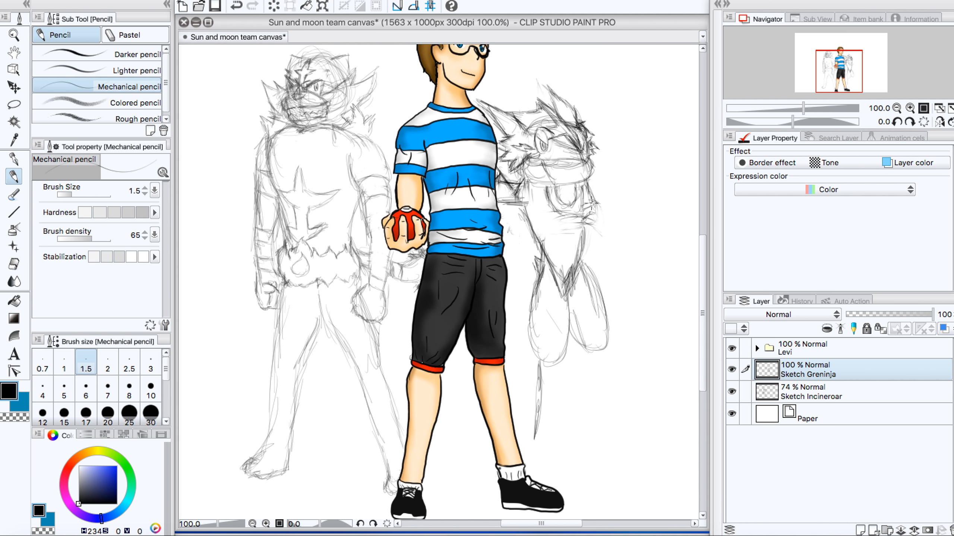
Step: Sketch Greninja's far arm hanging at its side and the near arm reaching down behind the boy's waist
drag(590, 207, 597, 273)
mouse_move(525, 221)
mouse_down()
mouse_move(509, 276)
mouse_move(547, 240)
mouse_move(525, 238)
mouse_move(526, 218)
mouse_up()
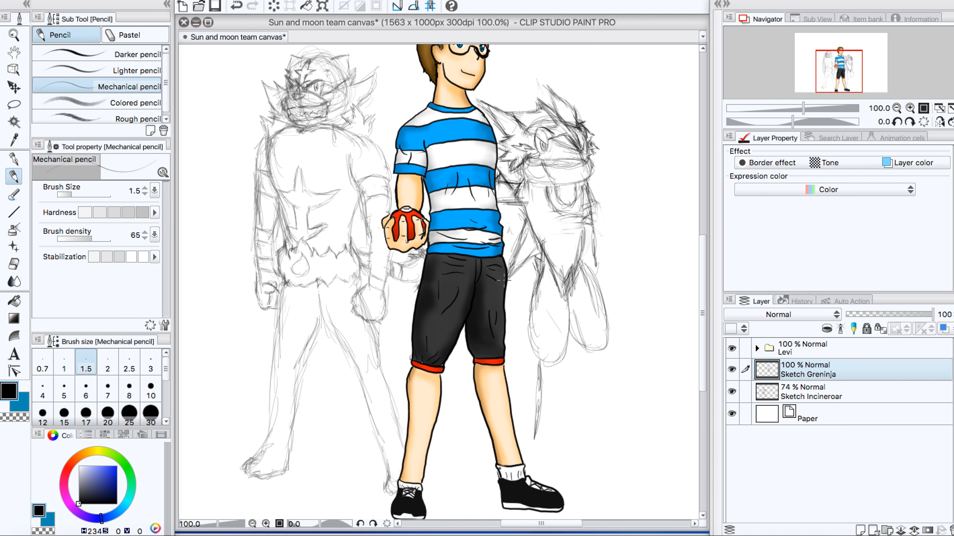
drag(525, 269, 536, 265)
Step: Sketch Greninja's slim near shin and foot behind the boy's shoe, and start the far shin and foot
mouse_move(539, 421)
mouse_down()
mouse_move(530, 456)
mouse_move(546, 481)
mouse_move(557, 479)
mouse_up()
mouse_move(560, 395)
mouse_down()
mouse_move(556, 363)
mouse_move(557, 458)
mouse_up()
mouse_move(571, 499)
mouse_down()
mouse_move(584, 486)
mouse_move(582, 501)
mouse_move(563, 490)
mouse_move(575, 479)
mouse_move(533, 466)
mouse_move(535, 483)
mouse_move(548, 373)
mouse_up()
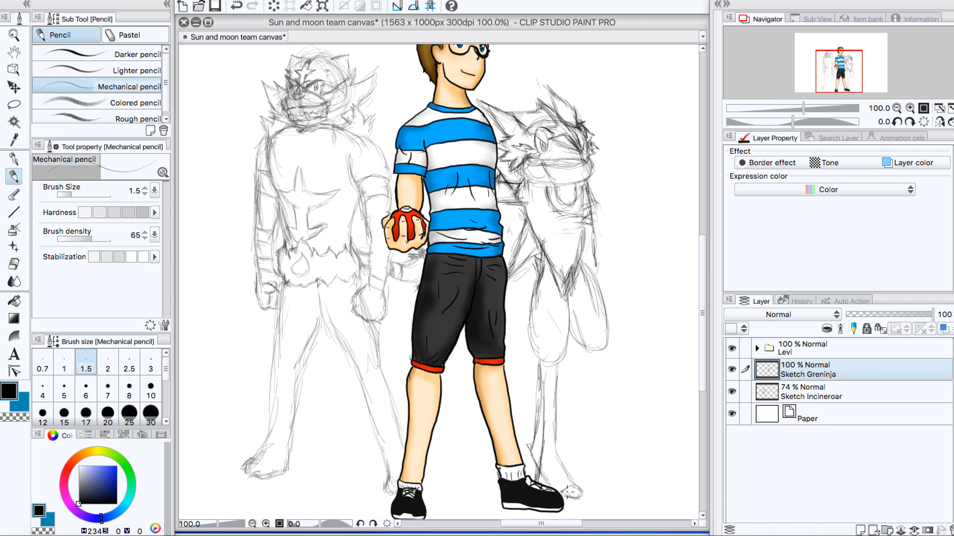
drag(569, 490, 564, 488)
drag(550, 466, 545, 486)
mouse_move(592, 360)
mouse_down()
mouse_move(599, 463)
mouse_move(599, 444)
mouse_move(594, 455)
mouse_move(623, 485)
mouse_up()
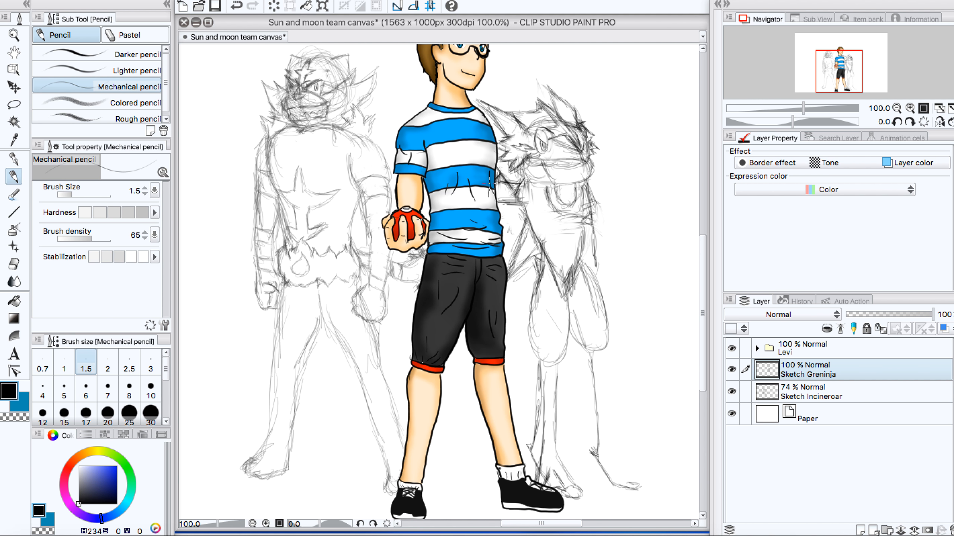
Step: Touch up Greninja's near shoulder and upper arm lines beside the boy's striped shirt
mouse_move(513, 173)
mouse_down()
mouse_move(523, 179)
mouse_move(501, 228)
mouse_move(521, 226)
mouse_up()
drag(513, 242, 526, 205)
drag(524, 225, 524, 201)
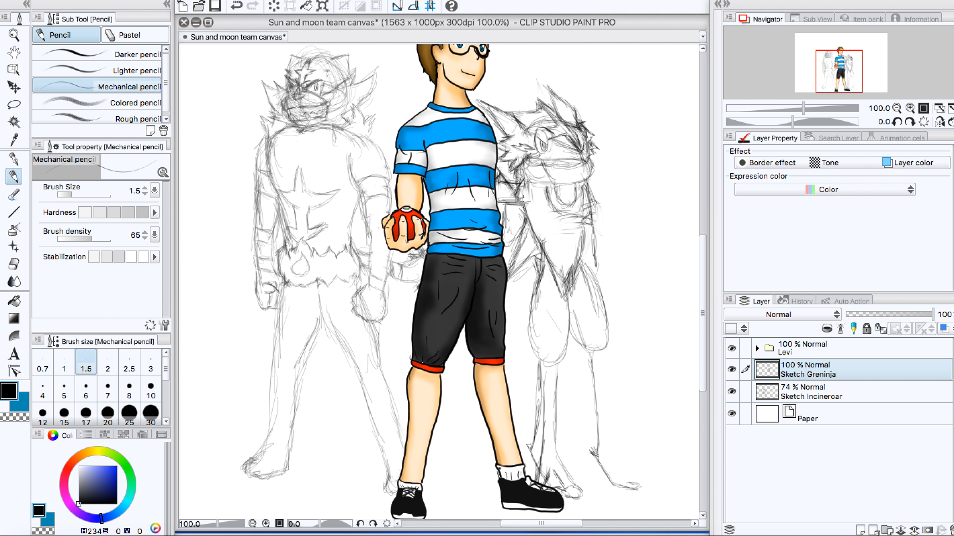
drag(507, 166, 506, 180)
Step: Complete the outline of Greninja's far shin and foot, and widen both thighs with rounder contours
mouse_move(602, 354)
mouse_down()
mouse_move(608, 430)
mouse_move(641, 482)
mouse_up()
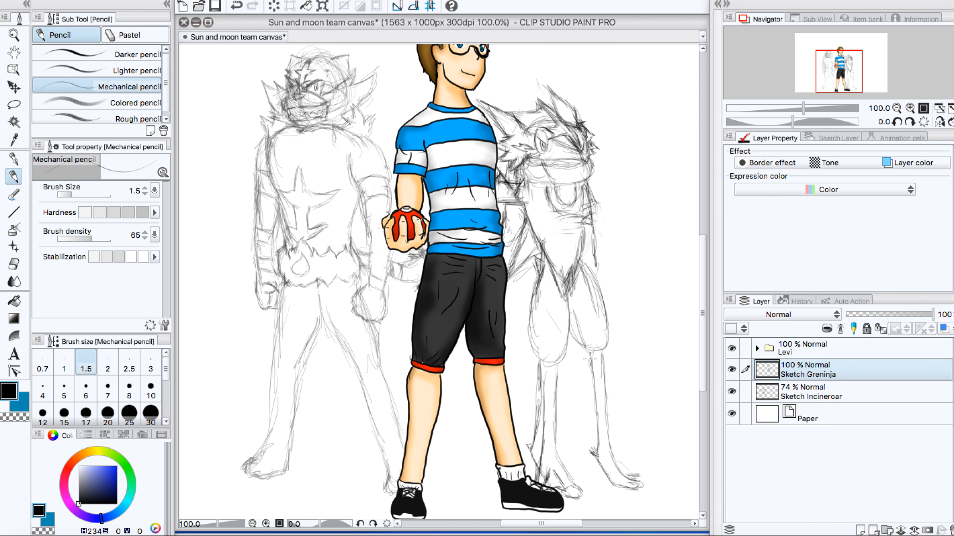
mouse_move(591, 361)
mouse_down()
mouse_move(567, 339)
mouse_move(603, 353)
mouse_move(603, 366)
mouse_move(613, 309)
mouse_move(614, 332)
mouse_move(592, 266)
mouse_move(576, 263)
mouse_move(571, 336)
mouse_move(566, 296)
mouse_move(570, 325)
mouse_move(555, 363)
mouse_up()
mouse_move(525, 325)
mouse_down()
mouse_move(536, 360)
mouse_move(537, 292)
mouse_move(526, 320)
mouse_move(541, 264)
mouse_move(526, 342)
mouse_move(526, 315)
mouse_move(539, 360)
mouse_move(562, 370)
mouse_move(565, 363)
mouse_move(556, 373)
mouse_move(576, 346)
mouse_up()
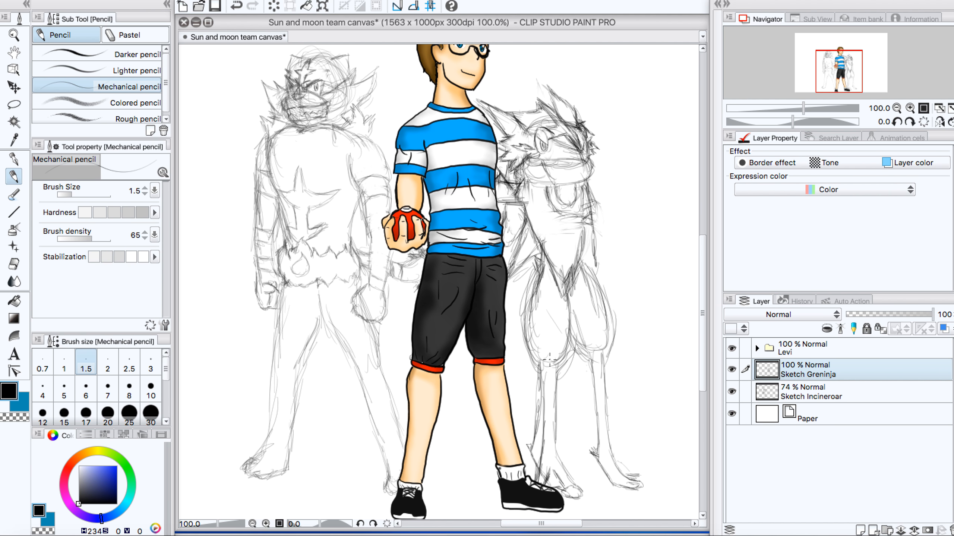
Step: Draw an oval marking on each of Greninja's thighs and a pointed tip below the curved chest marking
mouse_move(550, 360)
mouse_down()
mouse_move(542, 361)
mouse_move(534, 330)
mouse_move(546, 327)
mouse_move(534, 315)
mouse_move(556, 311)
mouse_move(566, 326)
mouse_move(555, 361)
mouse_move(539, 350)
mouse_move(537, 318)
mouse_up()
mouse_move(593, 338)
mouse_down()
mouse_move(605, 359)
mouse_move(592, 328)
mouse_move(608, 311)
mouse_move(622, 323)
mouse_move(618, 353)
mouse_move(600, 373)
mouse_up()
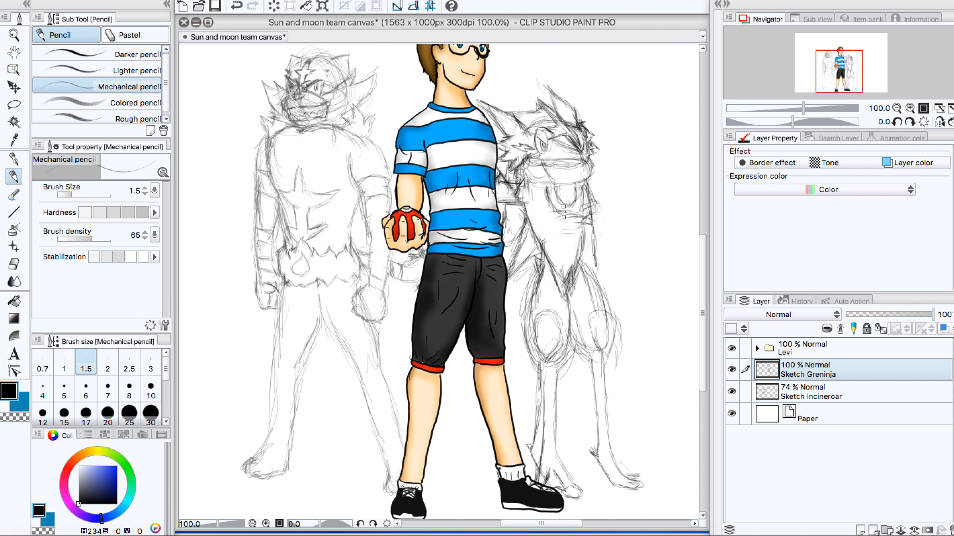
mouse_move(566, 212)
mouse_down()
mouse_move(569, 235)
mouse_move(576, 209)
mouse_move(577, 225)
mouse_move(564, 217)
mouse_up()
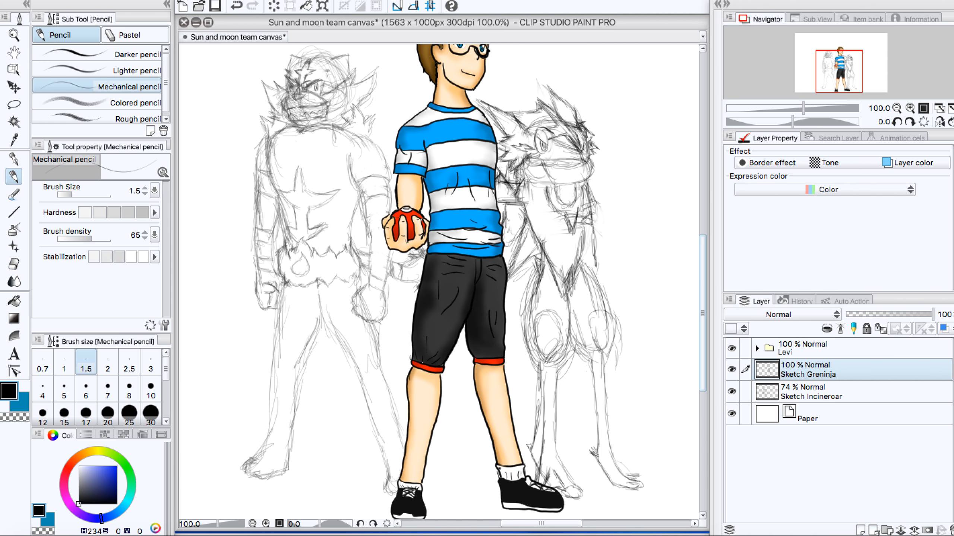
drag(702, 280, 708, 260)
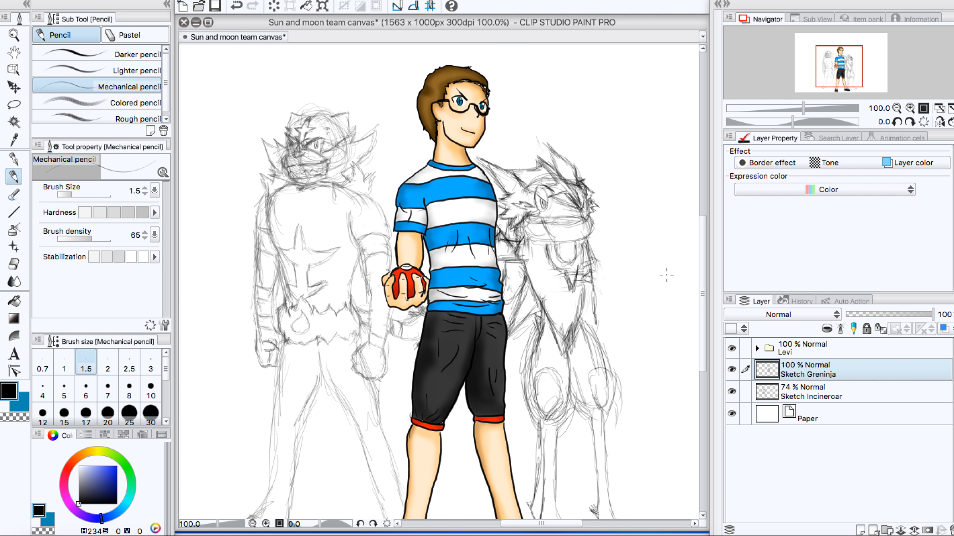
drag(706, 241, 702, 286)
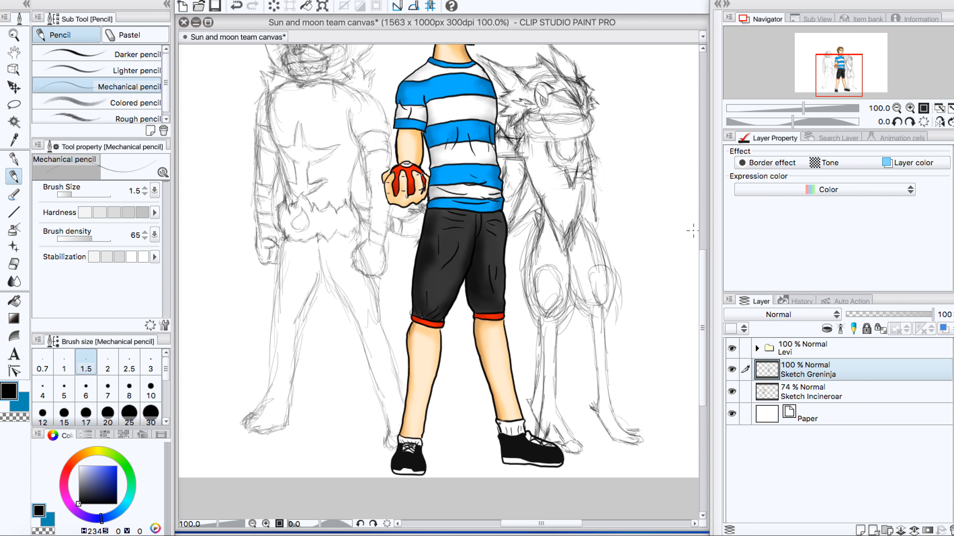
mouse_move(704, 268)
mouse_down()
mouse_move(696, 166)
mouse_move(694, 270)
mouse_up()
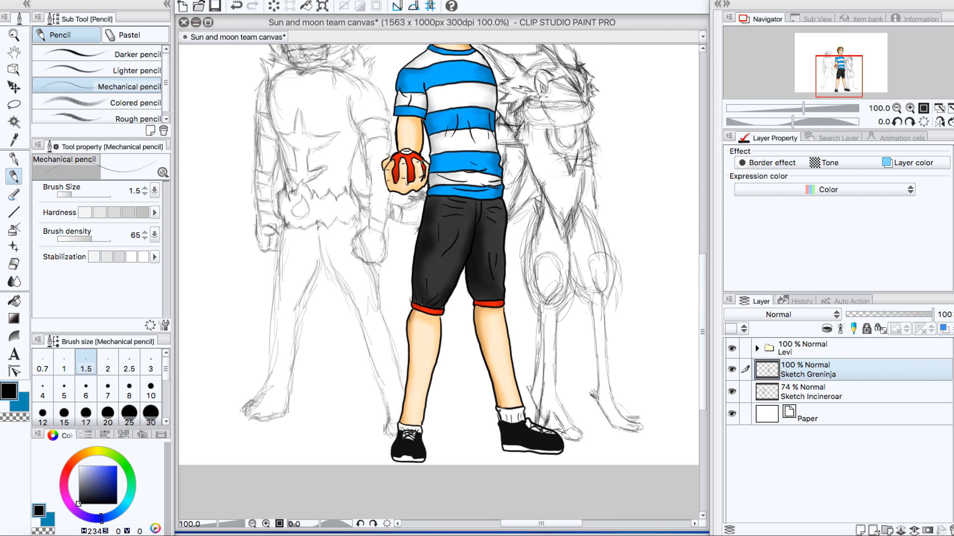
Step: Sketch Greninja's near forearm and hand beside the boy's shorts, and touch up the contour on its far side
mouse_move(505, 157)
mouse_down()
mouse_move(502, 136)
mouse_move(517, 151)
mouse_move(509, 146)
mouse_up()
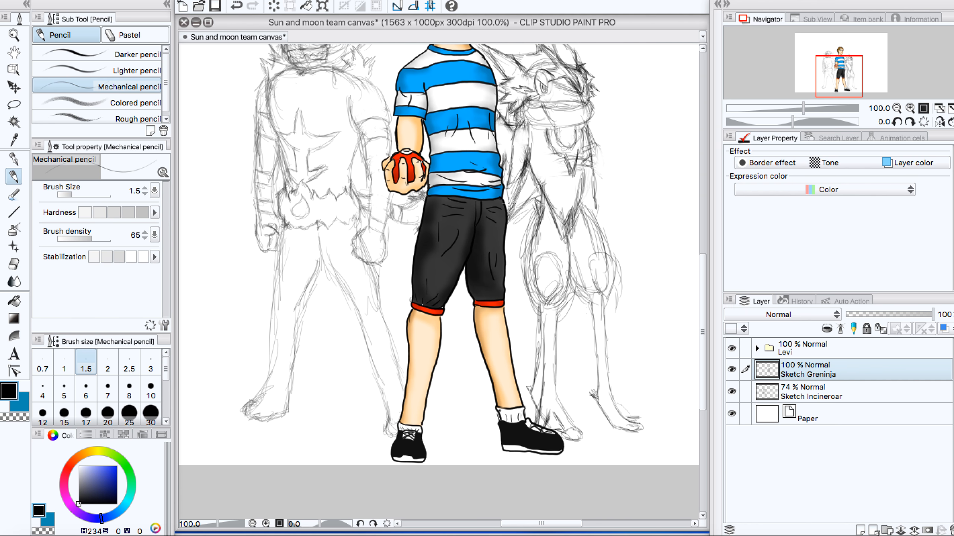
drag(509, 246, 525, 259)
mouse_move(533, 254)
mouse_down()
mouse_move(520, 179)
mouse_move(520, 222)
mouse_up()
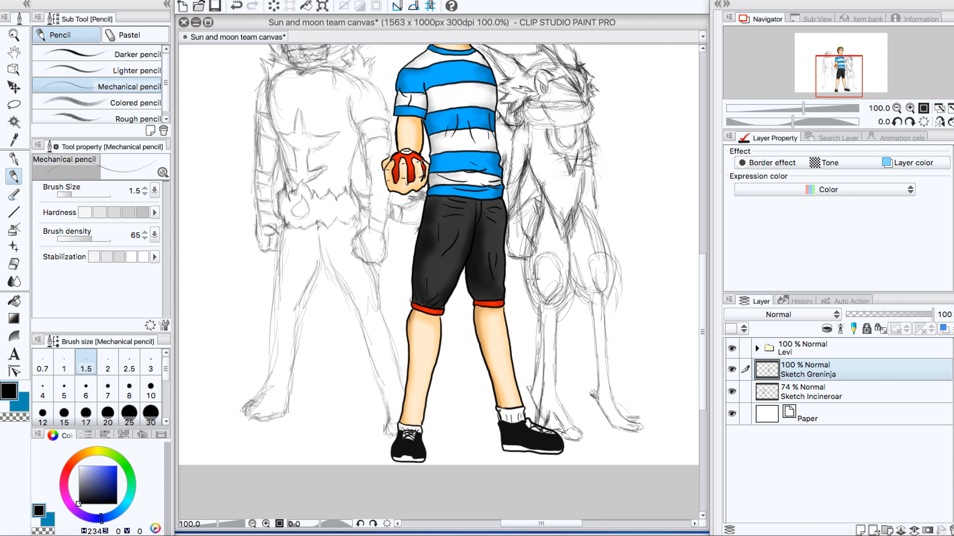
mouse_move(525, 253)
mouse_down()
mouse_move(529, 243)
mouse_move(517, 260)
mouse_up()
drag(600, 207, 603, 232)
Step: Darken the pointed tip of the marking on Greninja's lower torso
mouse_move(702, 295)
mouse_down()
mouse_move(703, 225)
mouse_move(712, 308)
mouse_move(713, 256)
mouse_move(713, 281)
mouse_move(704, 281)
mouse_up()
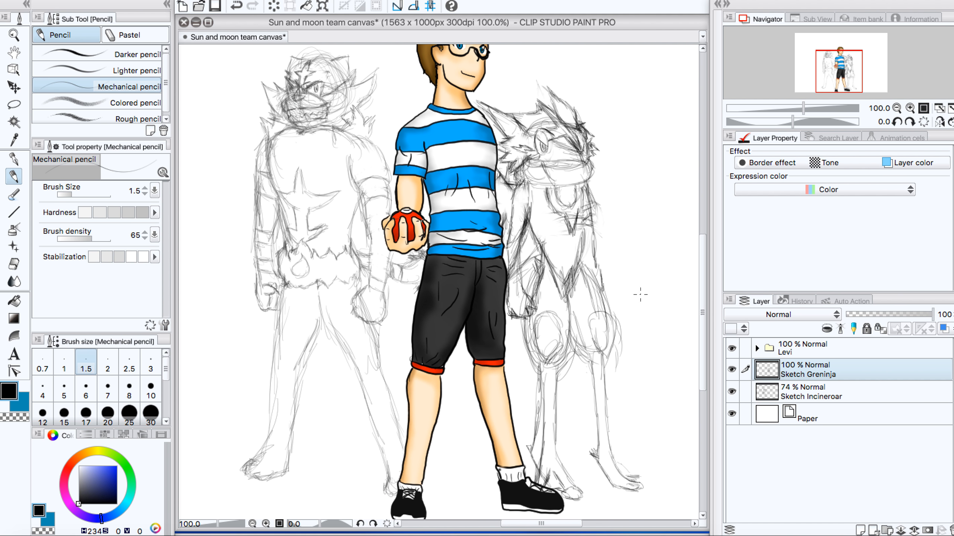
scroll(597, 284, down, 5)
scroll(598, 284, up, 2)
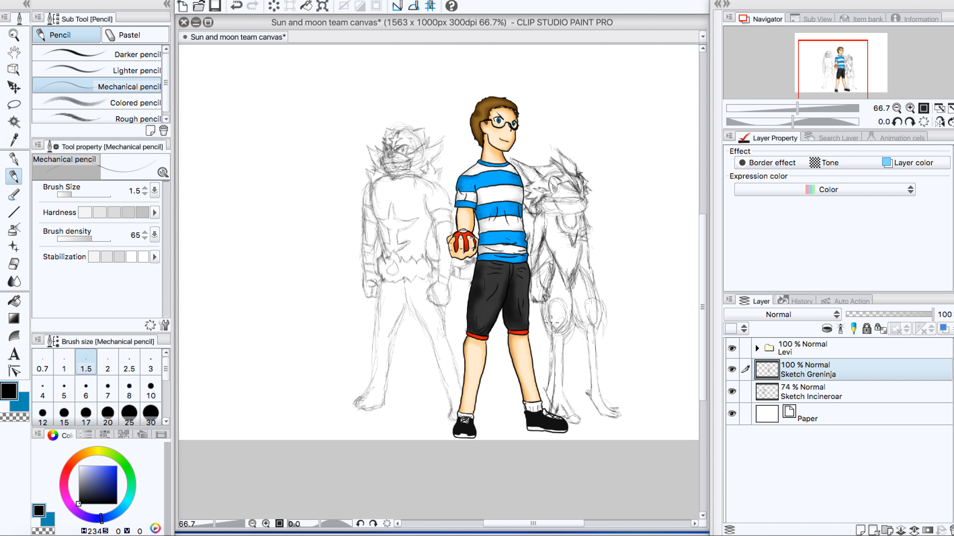
drag(524, 523, 547, 522)
drag(702, 364, 702, 297)
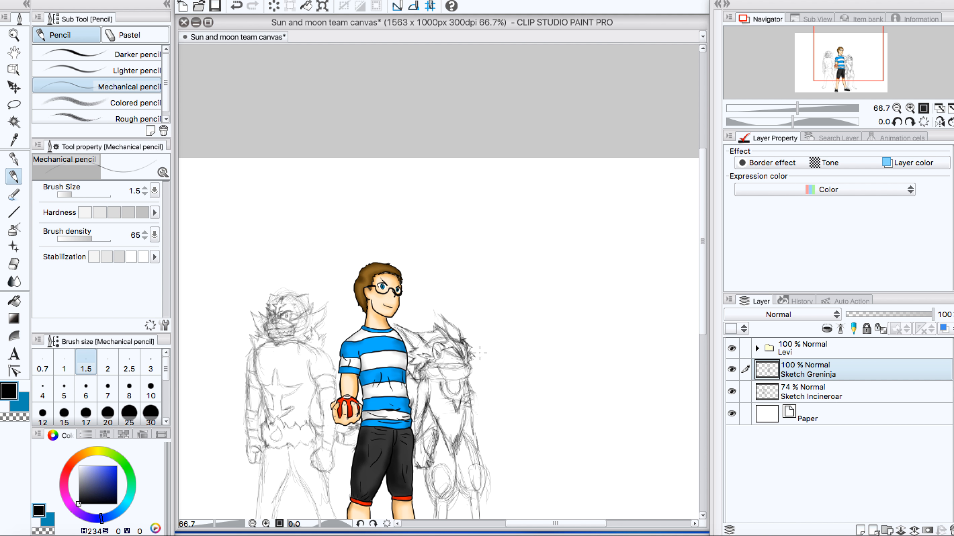
drag(703, 277, 694, 323)
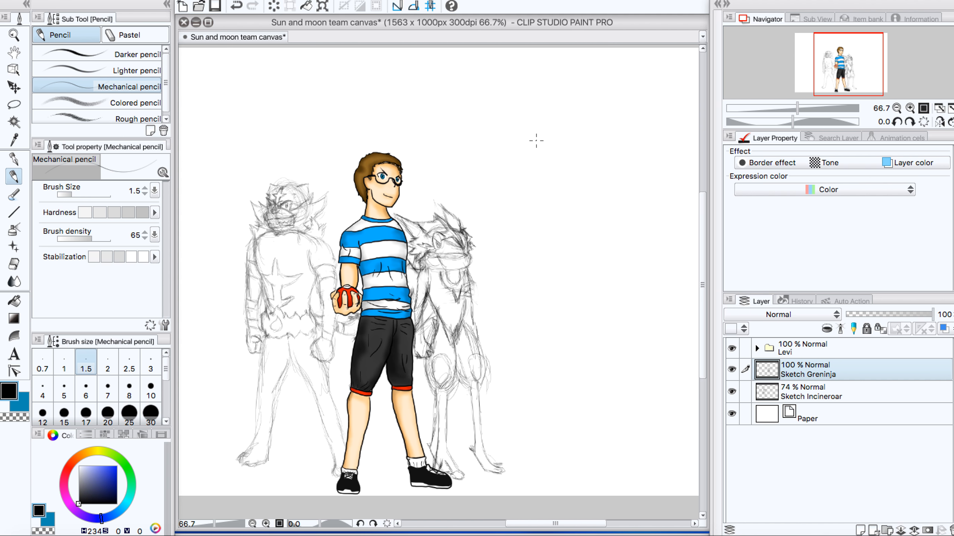
mouse_move(456, 333)
mouse_down()
mouse_move(453, 319)
mouse_move(456, 345)
mouse_up()
Step: Rough in a large bear behind the boy with a tall domed outline, a raised paw above Incineroar and a rounded muzzle
mouse_move(335, 108)
mouse_down()
mouse_move(404, 96)
mouse_move(436, 178)
mouse_up()
mouse_move(327, 123)
mouse_down()
mouse_move(317, 143)
mouse_move(321, 124)
mouse_move(313, 173)
mouse_move(318, 128)
mouse_move(320, 187)
mouse_move(313, 159)
mouse_move(328, 199)
mouse_up()
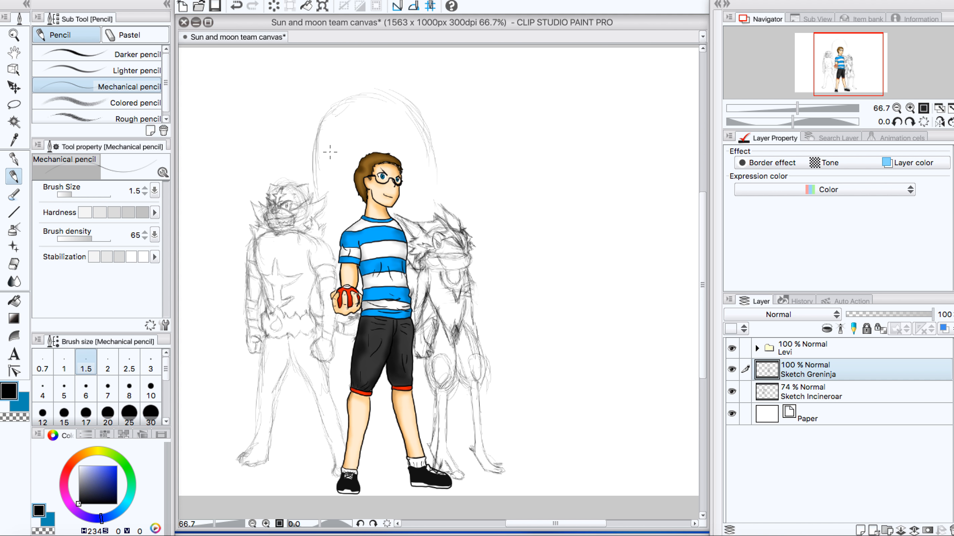
mouse_move(314, 159)
mouse_down()
mouse_move(316, 199)
mouse_move(314, 158)
mouse_move(344, 100)
mouse_move(392, 102)
mouse_move(422, 136)
mouse_move(426, 212)
mouse_up()
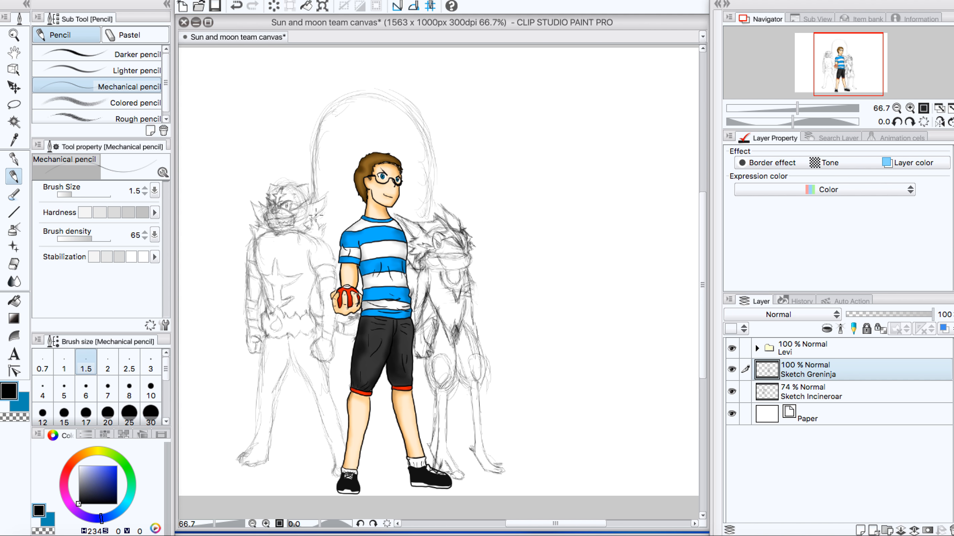
mouse_move(312, 170)
mouse_down()
mouse_move(290, 158)
mouse_move(307, 173)
mouse_move(298, 152)
mouse_move(265, 135)
mouse_move(279, 135)
mouse_move(255, 145)
mouse_move(266, 136)
mouse_move(263, 180)
mouse_up()
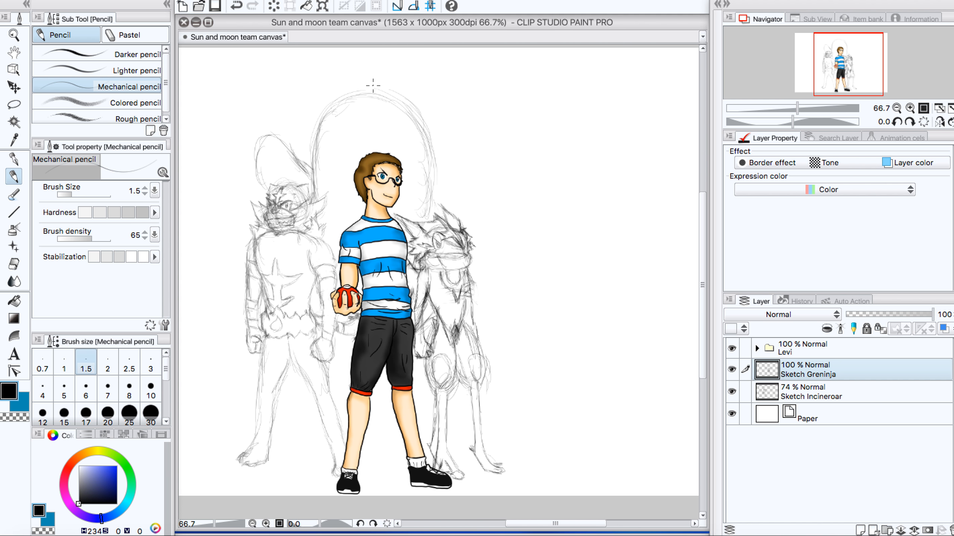
mouse_move(358, 136)
mouse_down()
mouse_move(389, 138)
mouse_move(352, 140)
mouse_move(355, 160)
mouse_move(347, 147)
mouse_move(363, 138)
mouse_move(388, 133)
mouse_move(389, 145)
mouse_move(382, 123)
mouse_move(395, 155)
mouse_move(357, 153)
mouse_move(352, 164)
mouse_move(357, 134)
mouse_move(394, 148)
mouse_up()
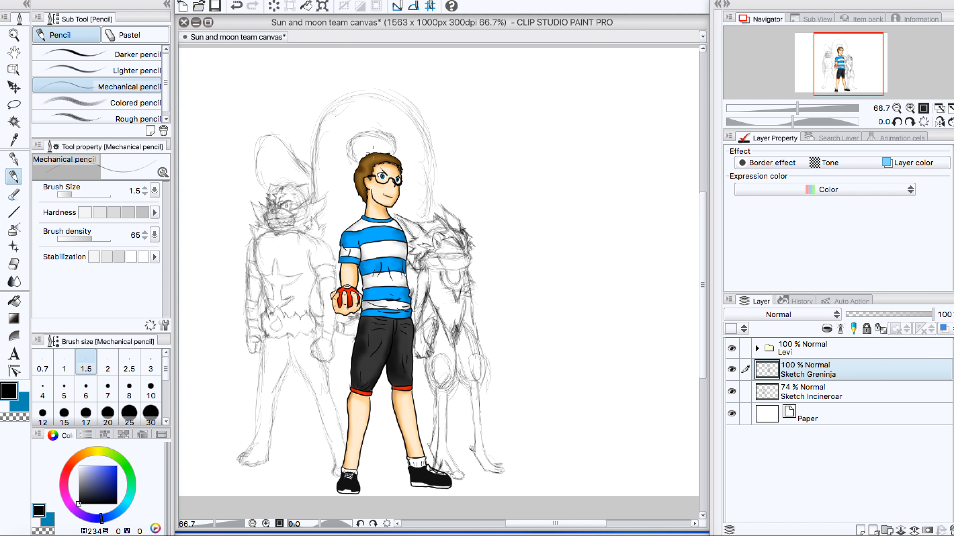
Step: Draw a curved band line inside the bear's domed head and start the ear on Incineroar's side
scroll(332, 139, up, 7)
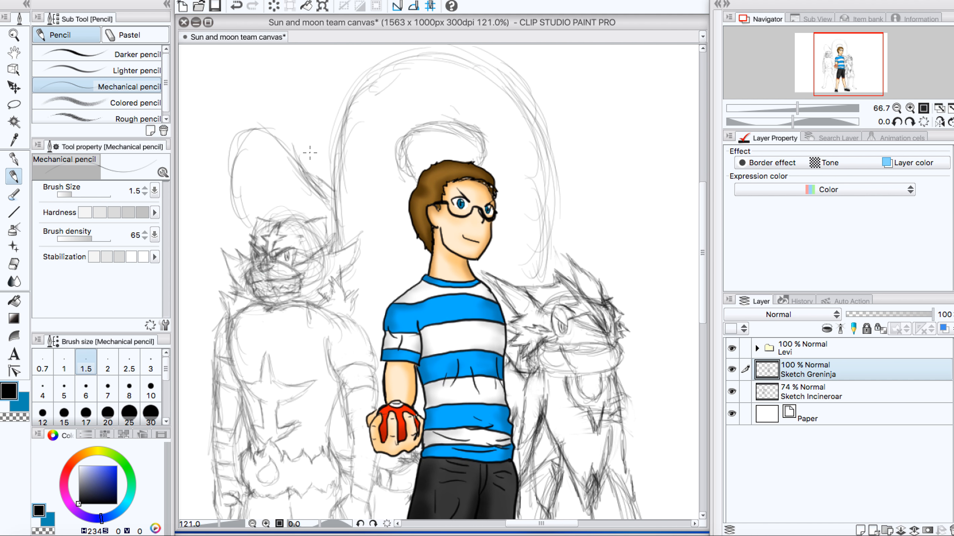
scroll(483, 144, down, 4)
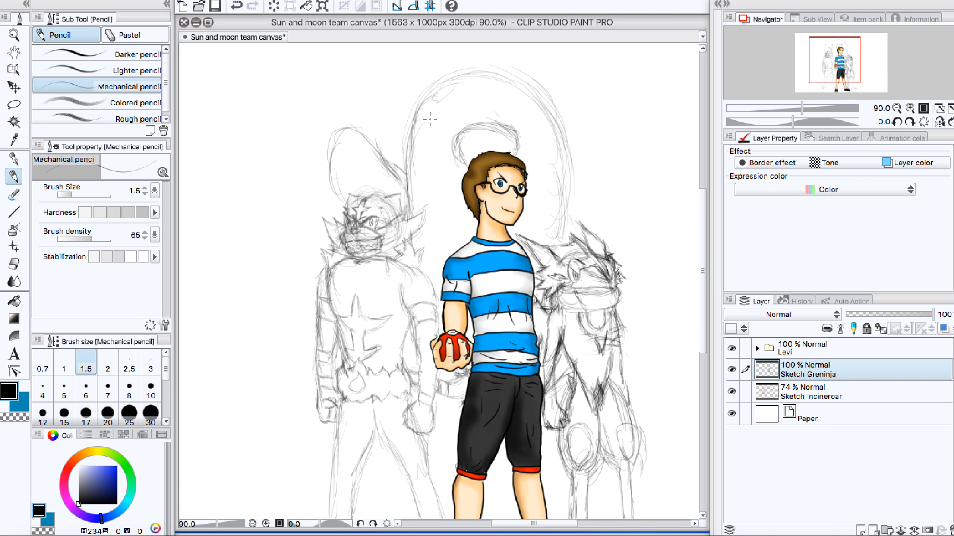
mouse_move(453, 103)
mouse_down()
mouse_move(504, 93)
mouse_move(478, 89)
mouse_move(534, 114)
mouse_up()
mouse_move(488, 90)
mouse_down()
mouse_move(520, 97)
mouse_move(533, 113)
mouse_up()
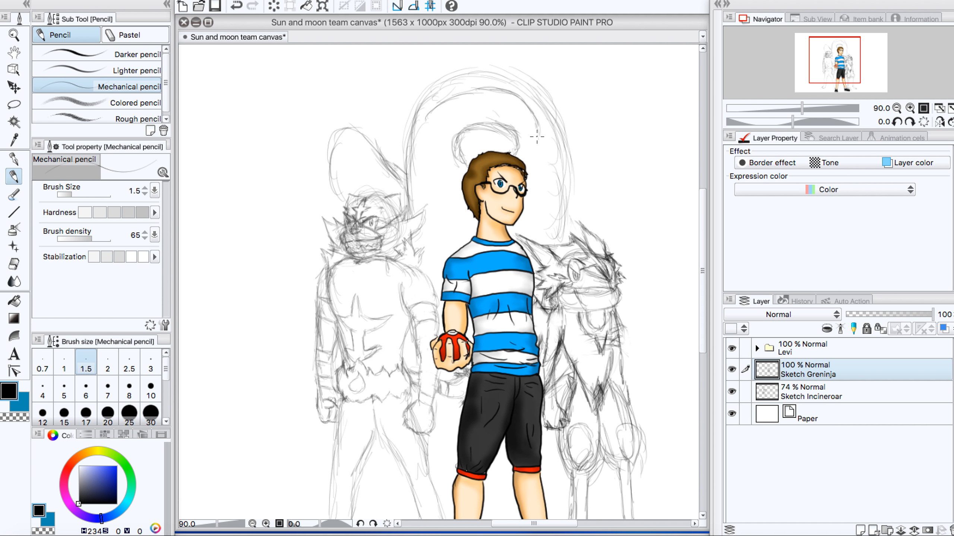
mouse_move(541, 137)
mouse_down()
mouse_move(436, 100)
mouse_move(426, 112)
mouse_move(478, 87)
mouse_move(438, 107)
mouse_move(425, 129)
mouse_move(434, 126)
mouse_move(434, 106)
mouse_move(423, 127)
mouse_move(451, 134)
mouse_move(427, 121)
mouse_move(402, 134)
mouse_move(418, 130)
mouse_move(396, 127)
mouse_move(415, 111)
mouse_move(409, 103)
mouse_move(416, 111)
mouse_move(413, 79)
mouse_up()
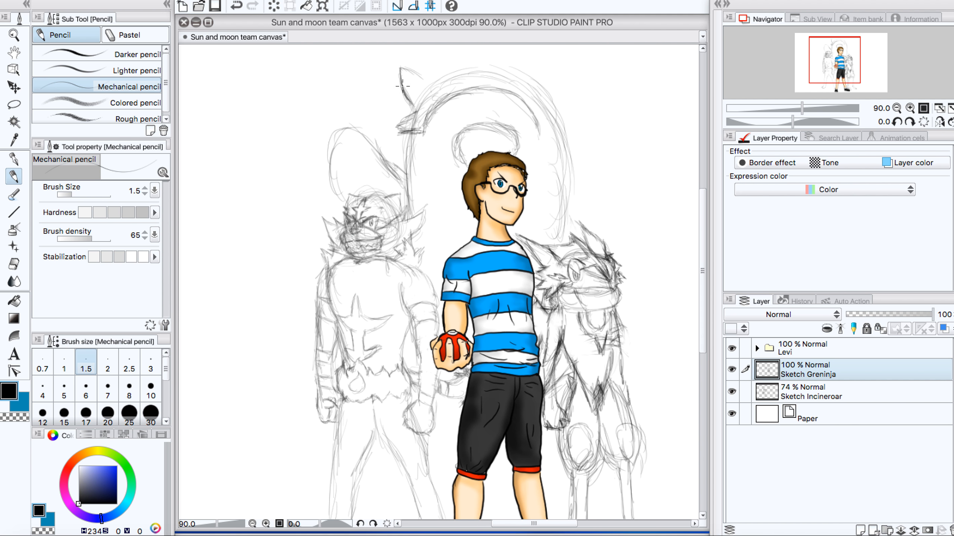
Step: Complete the bear's ear on Incineroar's side with darker lines and reinforce the top contour of the head
mouse_move(403, 86)
mouse_down()
mouse_move(399, 67)
mouse_move(409, 58)
mouse_move(422, 56)
mouse_move(442, 78)
mouse_move(410, 104)
mouse_move(414, 112)
mouse_move(402, 77)
mouse_move(409, 88)
mouse_up()
mouse_move(416, 128)
mouse_down()
mouse_move(398, 113)
mouse_move(399, 129)
mouse_move(414, 127)
mouse_up()
mouse_move(417, 63)
mouse_down()
mouse_move(435, 77)
mouse_move(400, 63)
mouse_move(416, 112)
mouse_up()
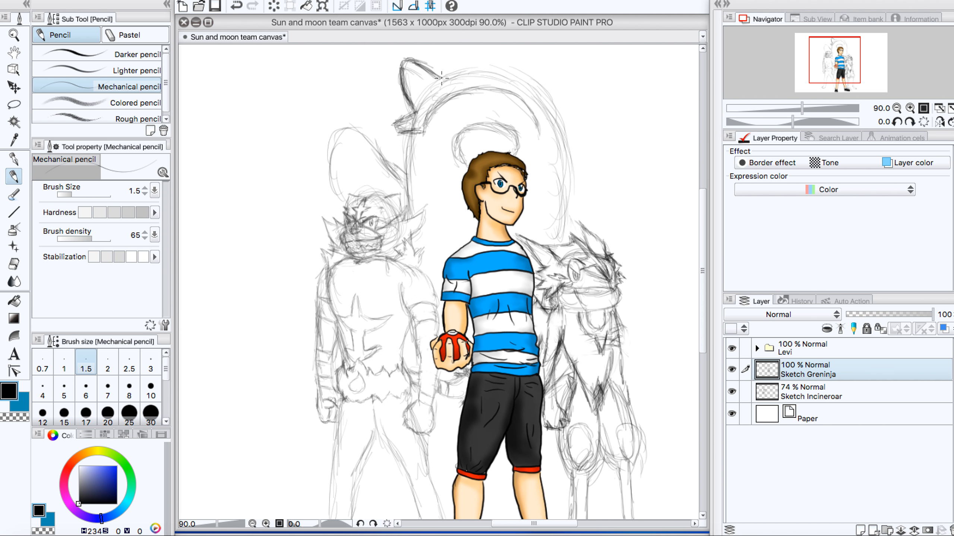
mouse_move(441, 78)
mouse_down()
mouse_move(482, 75)
mouse_move(454, 80)
mouse_move(489, 76)
mouse_move(473, 76)
mouse_move(524, 90)
mouse_move(495, 76)
mouse_move(430, 71)
mouse_up()
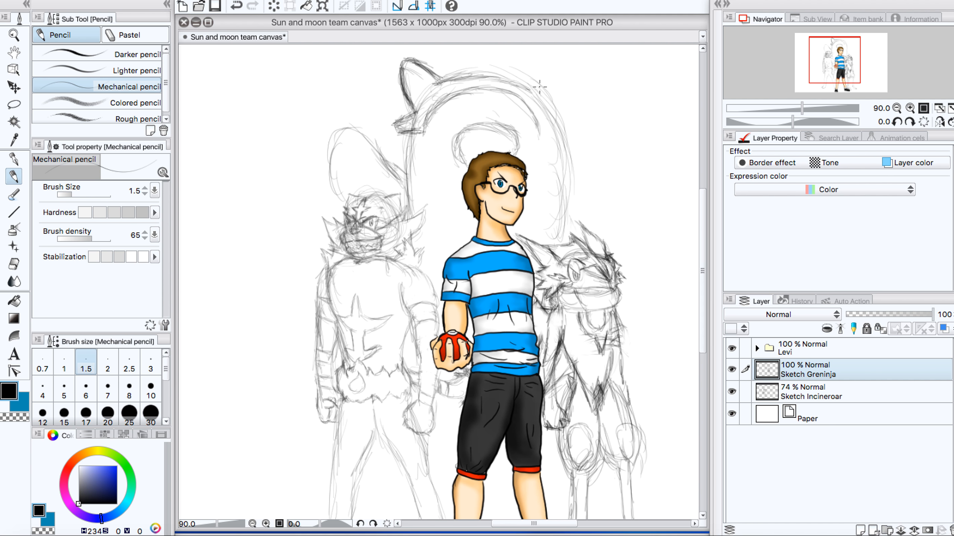
drag(490, 81, 529, 92)
mouse_move(442, 81)
mouse_down()
mouse_move(422, 69)
mouse_move(435, 72)
mouse_move(436, 82)
mouse_move(407, 64)
mouse_move(409, 107)
mouse_up()
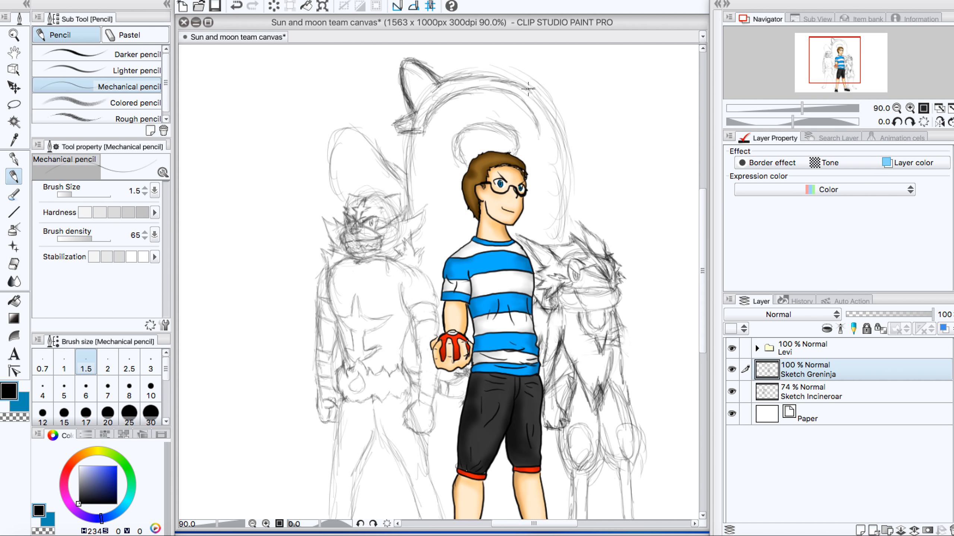
Step: Sketch the bear's rounded ear on Greninja's side and join it to the head band
mouse_move(529, 89)
mouse_down()
mouse_move(545, 79)
mouse_move(529, 89)
mouse_move(543, 87)
mouse_move(527, 87)
mouse_move(562, 63)
mouse_up()
mouse_move(535, 83)
mouse_down()
mouse_move(567, 65)
mouse_move(563, 114)
mouse_move(561, 114)
mouse_up()
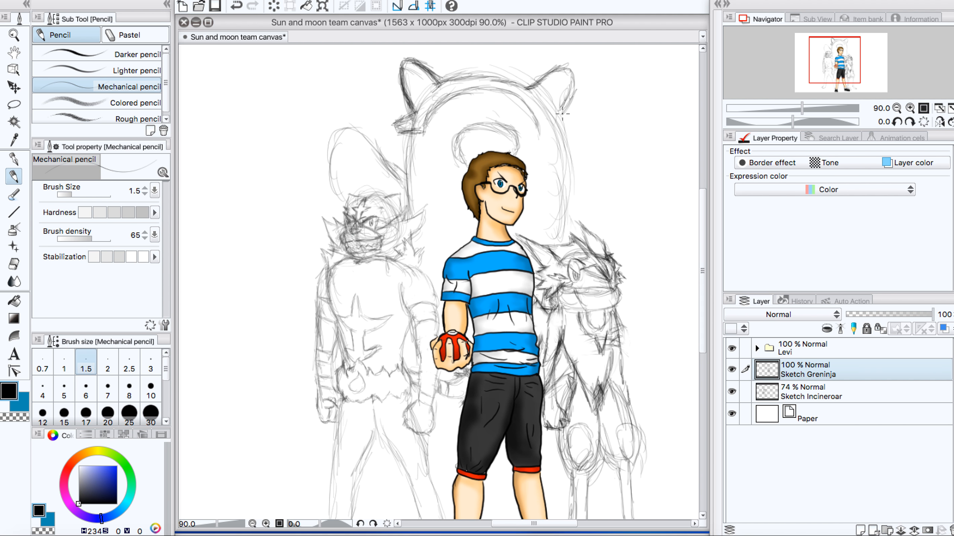
mouse_move(578, 83)
mouse_down()
mouse_move(564, 113)
mouse_move(572, 82)
mouse_move(537, 86)
mouse_up()
drag(573, 76, 558, 121)
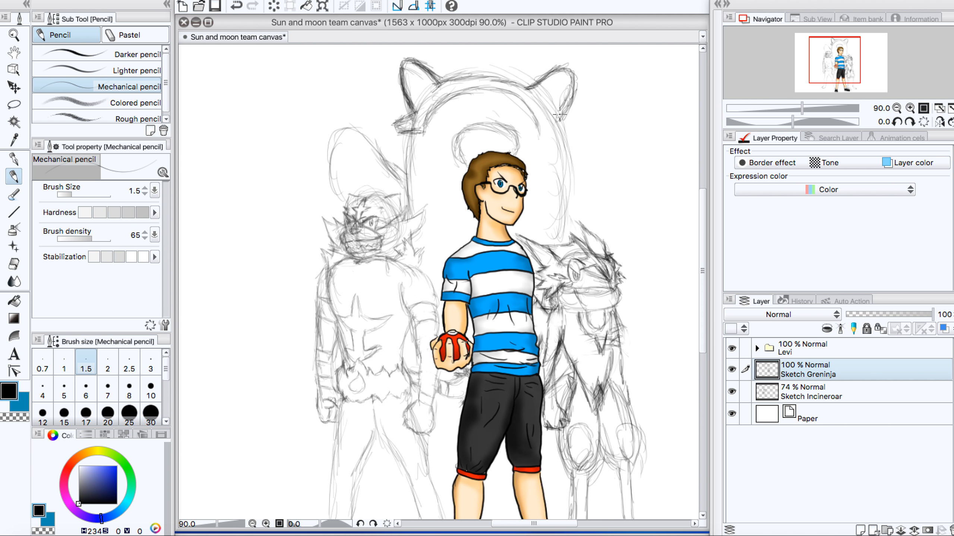
mouse_move(562, 114)
mouse_down()
mouse_move(550, 130)
mouse_move(543, 123)
mouse_up()
Step: Draw the bear's small nose on the muzzle and outline one eye patch above it
mouse_move(458, 131)
mouse_down()
mouse_move(461, 158)
mouse_move(460, 131)
mouse_move(497, 123)
mouse_move(517, 155)
mouse_move(482, 150)
mouse_up()
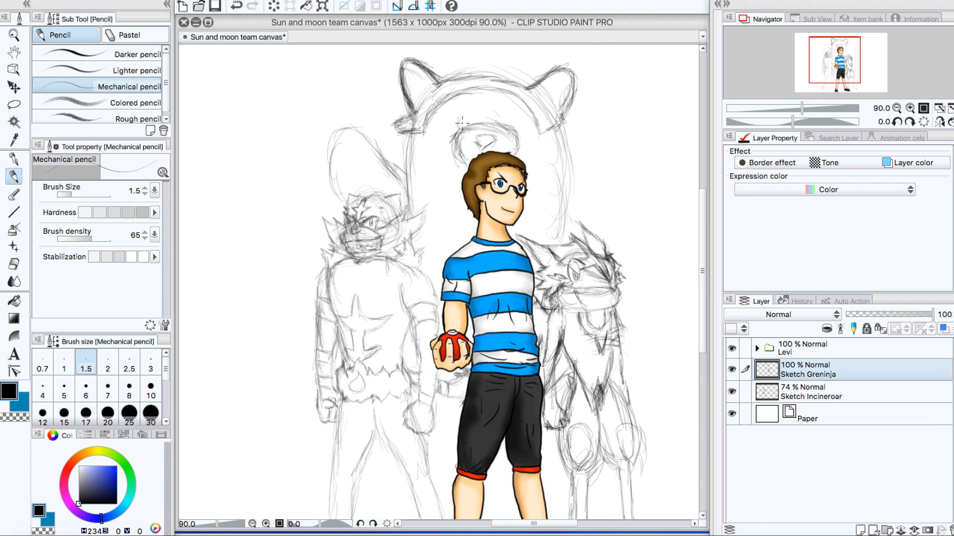
drag(462, 123, 461, 114)
drag(461, 116, 472, 117)
Step: Sketch the bear's second raised paw above Greninja, add round pads to both paws, and outline the other eye patch
mouse_move(567, 195)
mouse_down()
mouse_move(607, 155)
mouse_move(629, 166)
mouse_move(642, 210)
mouse_move(623, 223)
mouse_move(625, 205)
mouse_up()
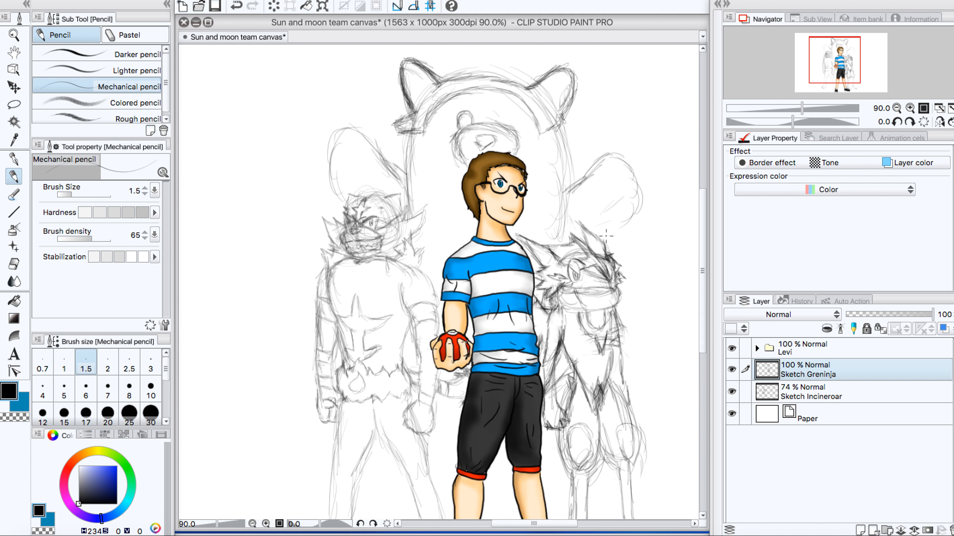
mouse_move(606, 236)
mouse_down()
mouse_move(636, 183)
mouse_move(634, 221)
mouse_move(631, 153)
mouse_move(638, 175)
mouse_move(627, 164)
mouse_move(579, 180)
mouse_up()
mouse_move(396, 169)
mouse_down()
mouse_move(365, 136)
mouse_move(336, 142)
mouse_move(325, 158)
mouse_move(345, 212)
mouse_move(329, 159)
mouse_move(326, 168)
mouse_move(335, 176)
mouse_move(342, 129)
mouse_move(387, 177)
mouse_move(395, 169)
mouse_move(366, 167)
mouse_move(354, 139)
mouse_move(334, 161)
mouse_move(364, 144)
mouse_move(355, 178)
mouse_move(365, 166)
mouse_move(359, 178)
mouse_up()
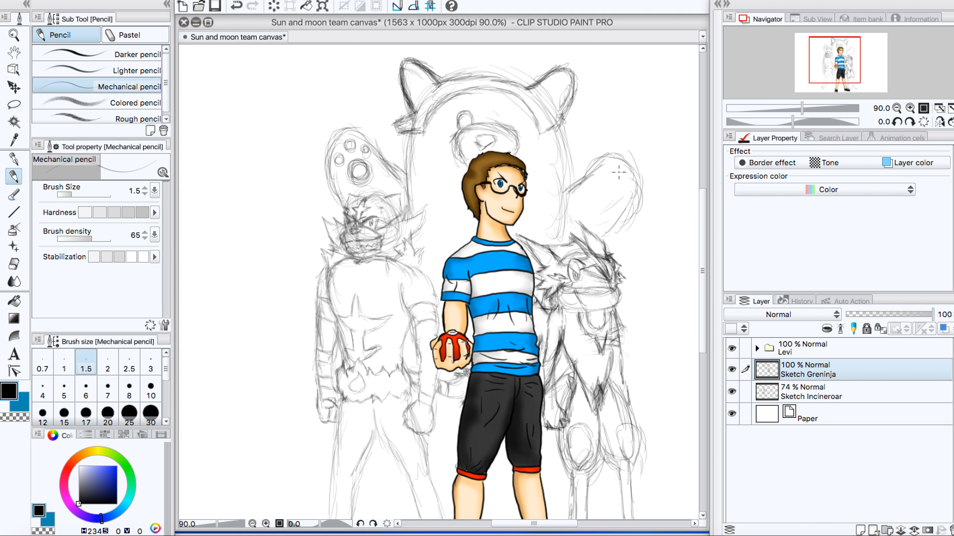
mouse_move(619, 172)
mouse_down()
mouse_move(606, 199)
mouse_move(615, 201)
mouse_move(618, 189)
mouse_move(602, 190)
mouse_move(606, 201)
mouse_move(599, 172)
mouse_move(632, 194)
mouse_up()
mouse_move(500, 121)
mouse_down()
mouse_move(505, 113)
mouse_move(512, 123)
mouse_up()
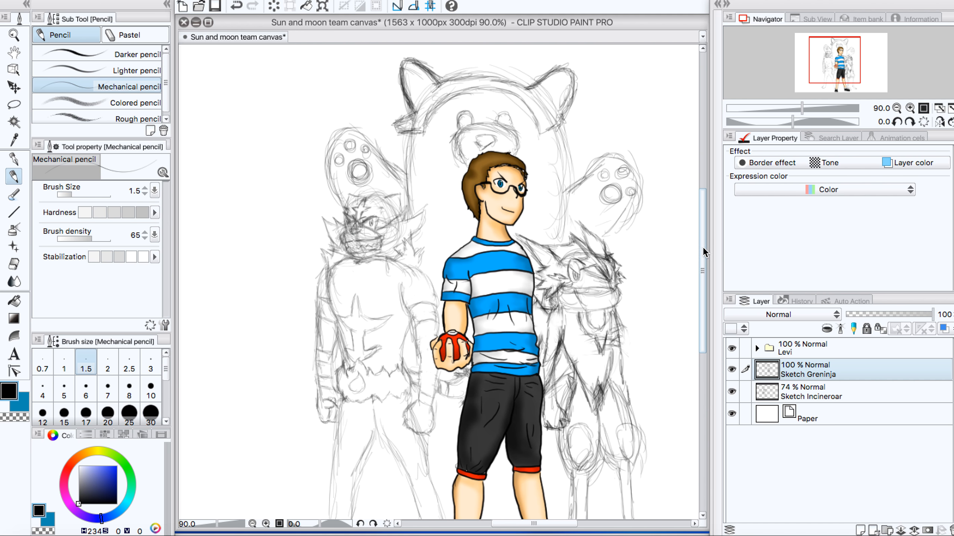
Step: Sketch the bear's lower body and leg lines behind Incineroar's legs and the boy's shorts
drag(703, 246, 701, 299)
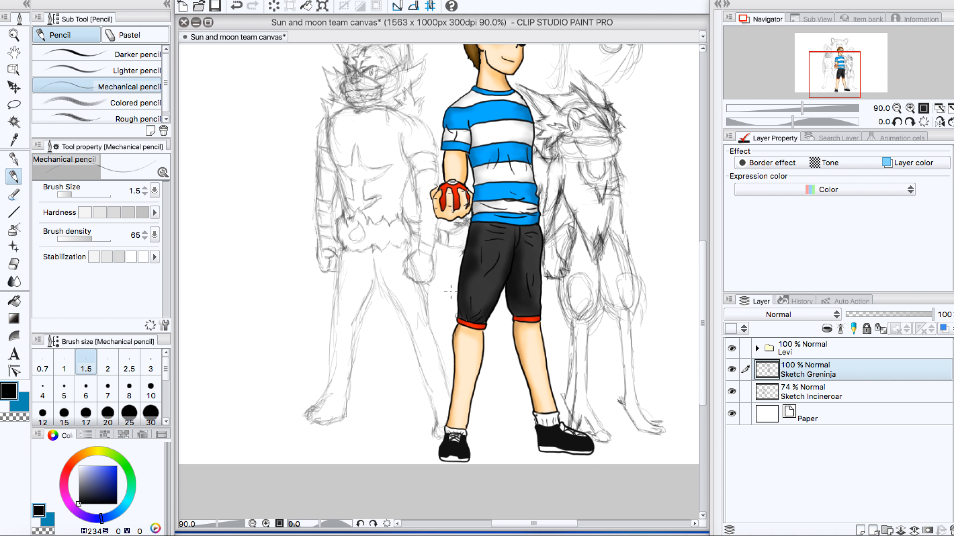
mouse_move(447, 275)
mouse_down()
mouse_move(441, 367)
mouse_move(383, 359)
mouse_move(374, 319)
mouse_move(379, 353)
mouse_up()
mouse_move(377, 299)
mouse_down()
mouse_move(381, 359)
mouse_move(422, 369)
mouse_up()
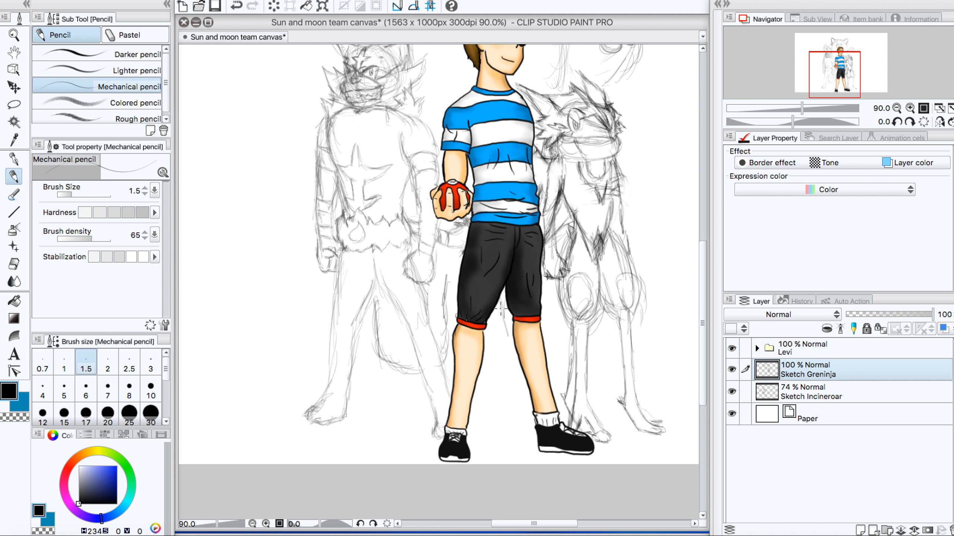
drag(547, 364, 573, 359)
drag(504, 315, 501, 300)
drag(447, 278, 462, 249)
Step: Draw the bear's eyes and shade the dark patches around them
drag(702, 282, 702, 214)
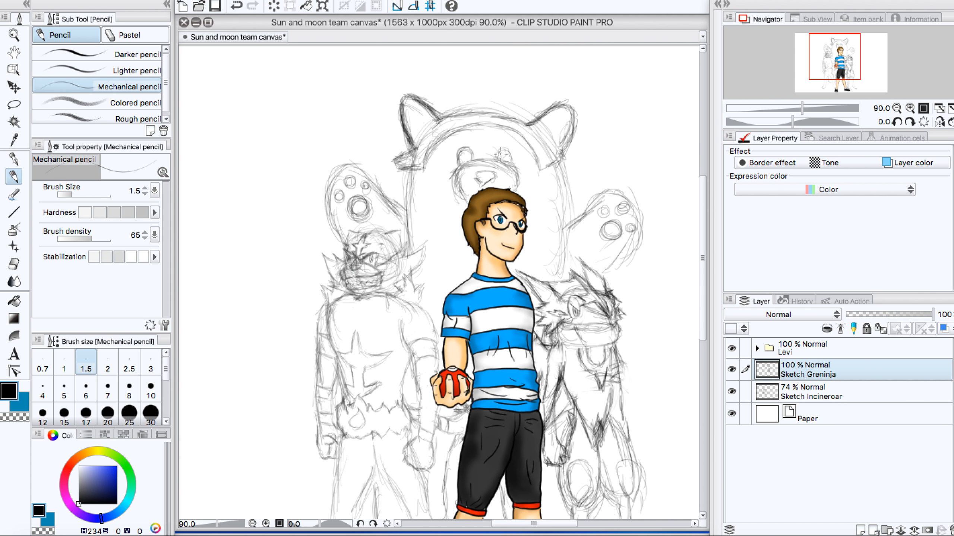
mouse_move(500, 156)
mouse_down()
mouse_move(511, 147)
mouse_move(517, 162)
mouse_move(494, 146)
mouse_move(508, 150)
mouse_move(458, 156)
mouse_up()
drag(455, 167, 473, 153)
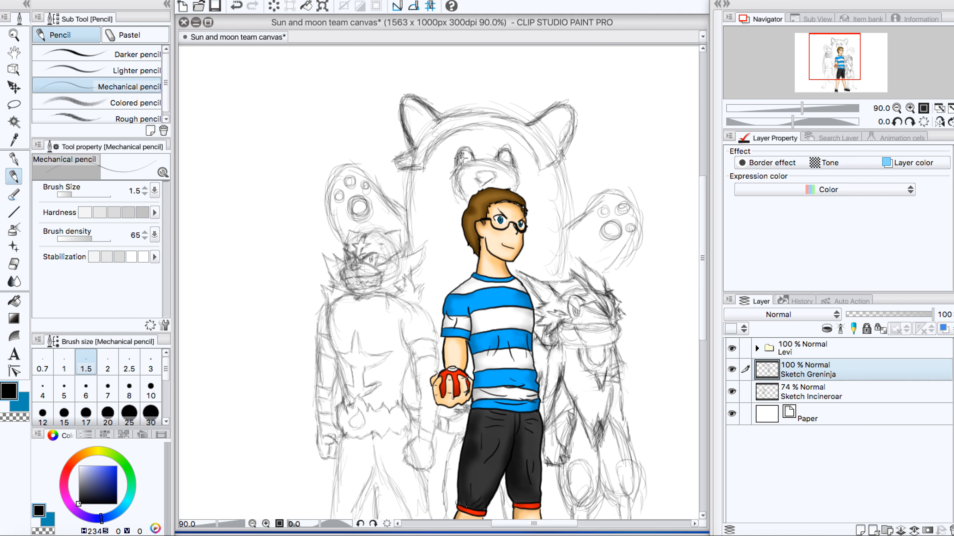
drag(466, 161, 468, 160)
mouse_move(464, 156)
mouse_down()
mouse_move(463, 165)
mouse_move(472, 154)
mouse_move(468, 160)
mouse_move(465, 148)
mouse_move(474, 156)
mouse_up()
drag(506, 156, 513, 161)
Step: Refine the bear's head contour with a curved lower face line, and add a small spiky tuft on top
mouse_move(431, 220)
mouse_down()
mouse_move(447, 239)
mouse_move(432, 236)
mouse_move(452, 240)
mouse_move(412, 230)
mouse_move(466, 243)
mouse_up()
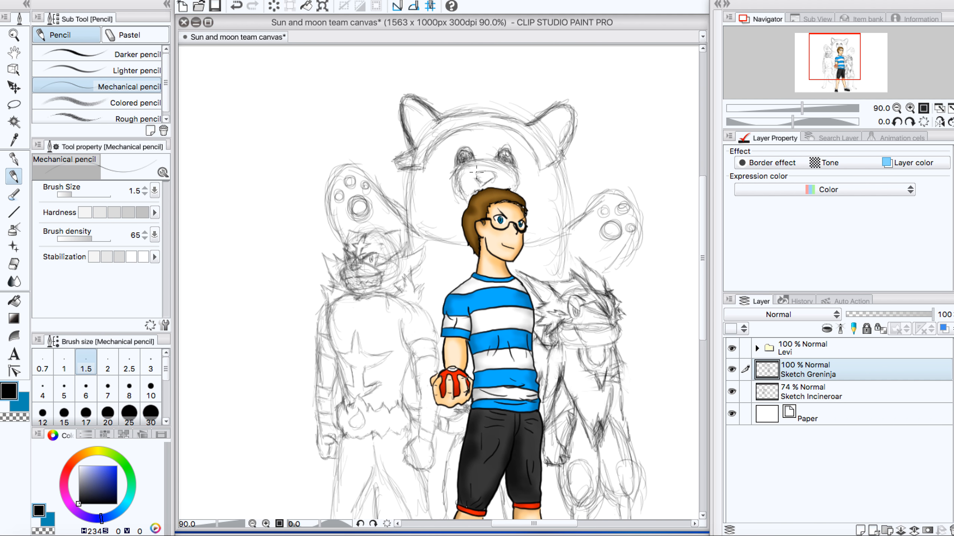
mouse_move(439, 114)
mouse_down()
mouse_move(477, 102)
mouse_move(460, 103)
mouse_move(451, 106)
mouse_move(522, 118)
mouse_up()
drag(406, 169, 409, 225)
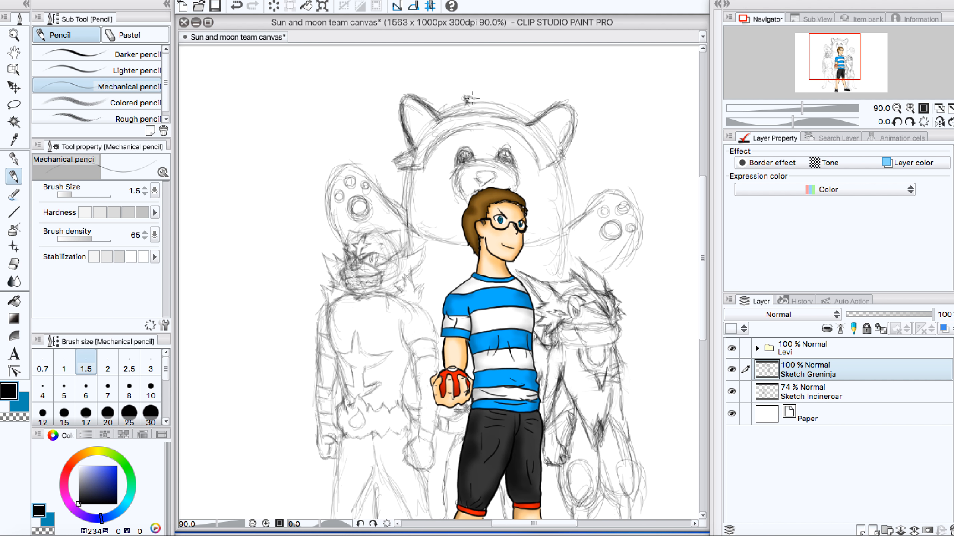
mouse_move(480, 91)
mouse_down()
mouse_move(504, 96)
mouse_move(502, 105)
mouse_move(496, 98)
mouse_up()
drag(504, 104, 520, 120)
drag(460, 104, 442, 113)
mouse_move(705, 227)
mouse_down()
mouse_move(718, 302)
mouse_move(717, 228)
mouse_up()
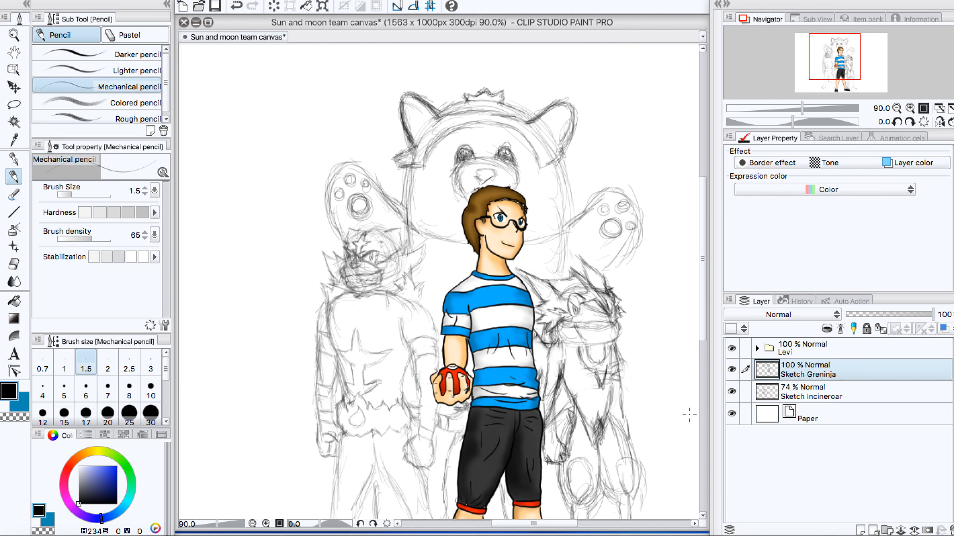
mouse_move(702, 331)
mouse_down()
mouse_move(705, 397)
mouse_move(698, 300)
mouse_move(702, 383)
mouse_move(694, 329)
mouse_up()
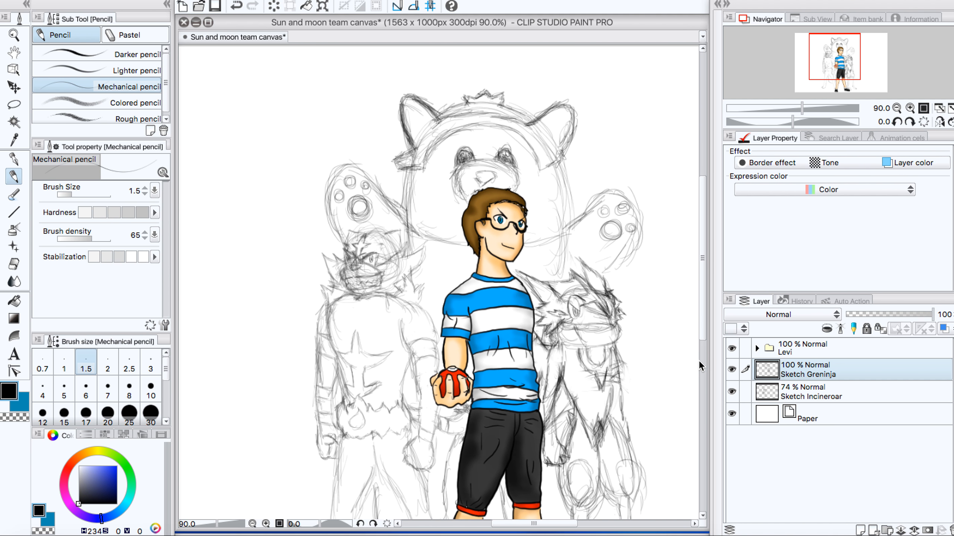
scroll(516, 392, down, 5)
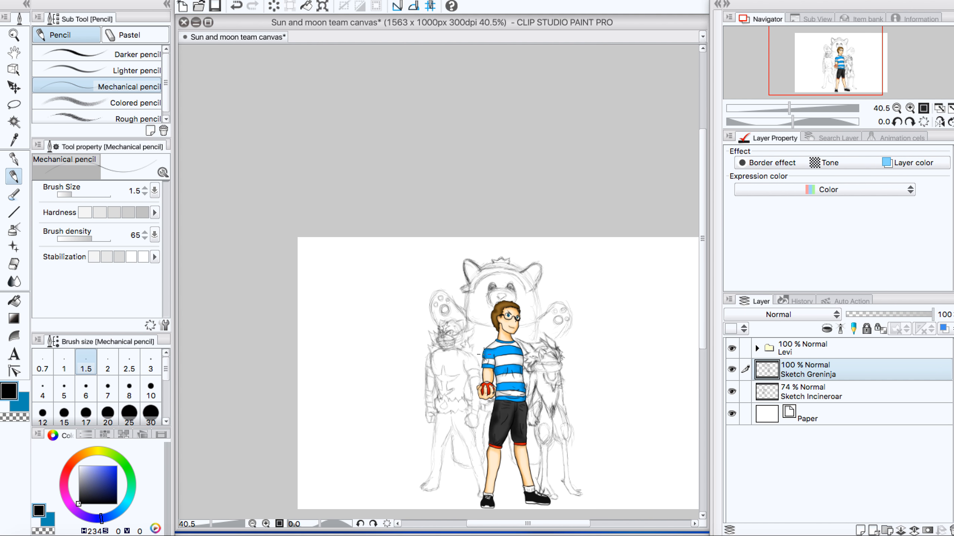
scroll(479, 355, up, 3)
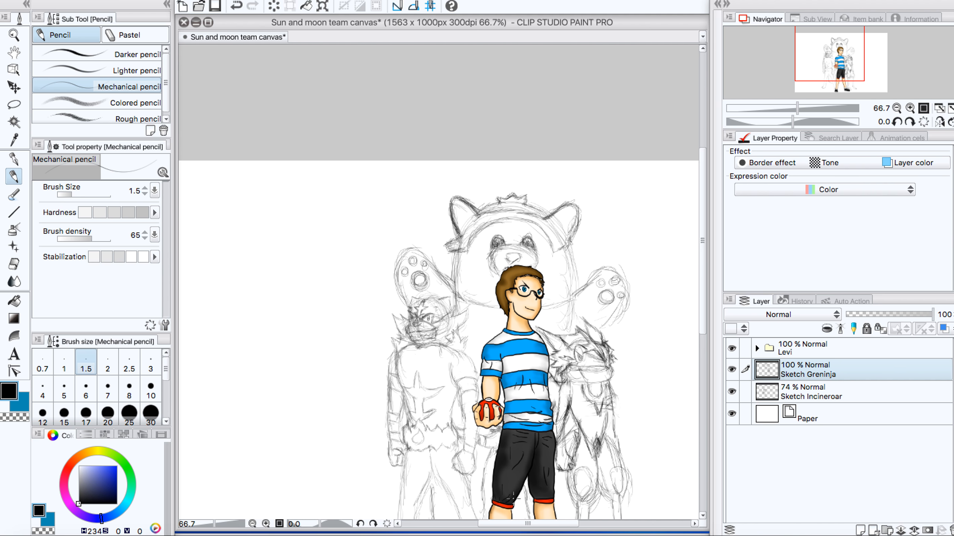
drag(517, 524, 535, 523)
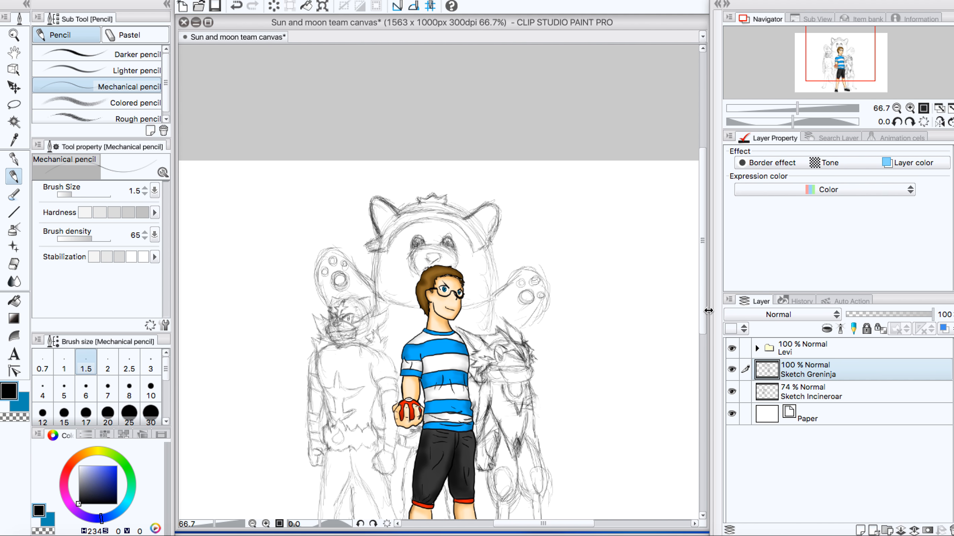
drag(703, 306, 683, 357)
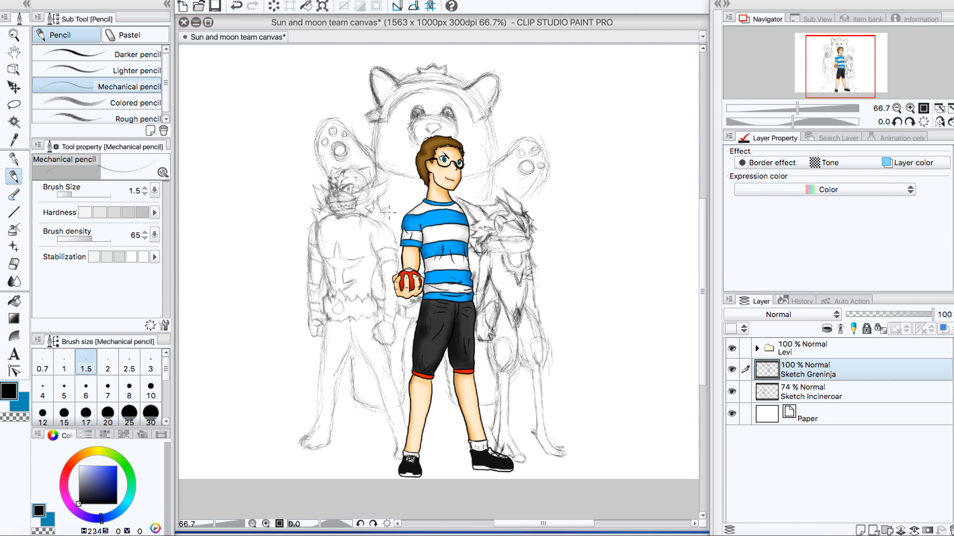
Step: Review the Incineroar, Greninja and bear sketches around the boy, both in close detail and as a whole composition
scroll(389, 212, down, 1)
scroll(405, 226, down, 1)
scroll(430, 180, up, 1)
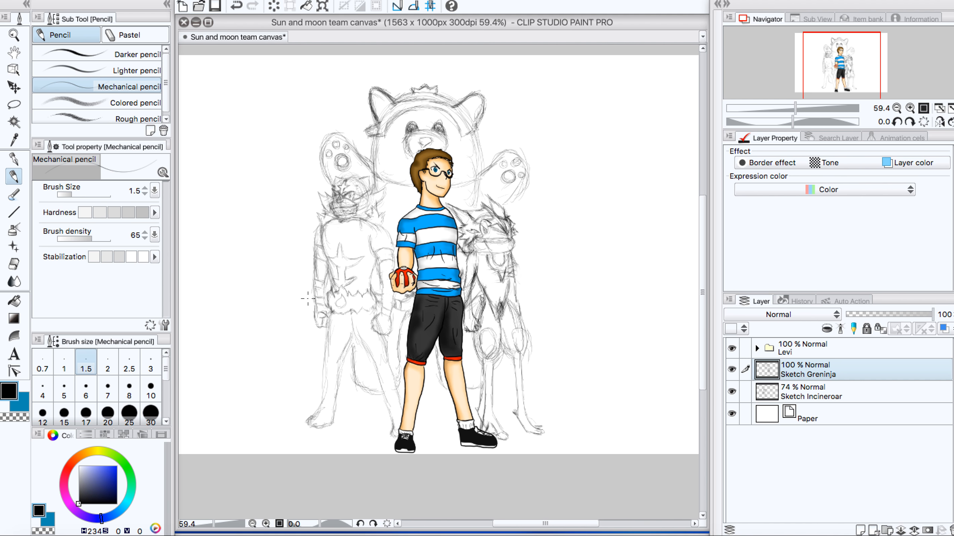
scroll(307, 300, up, 3)
scroll(307, 300, up, 1)
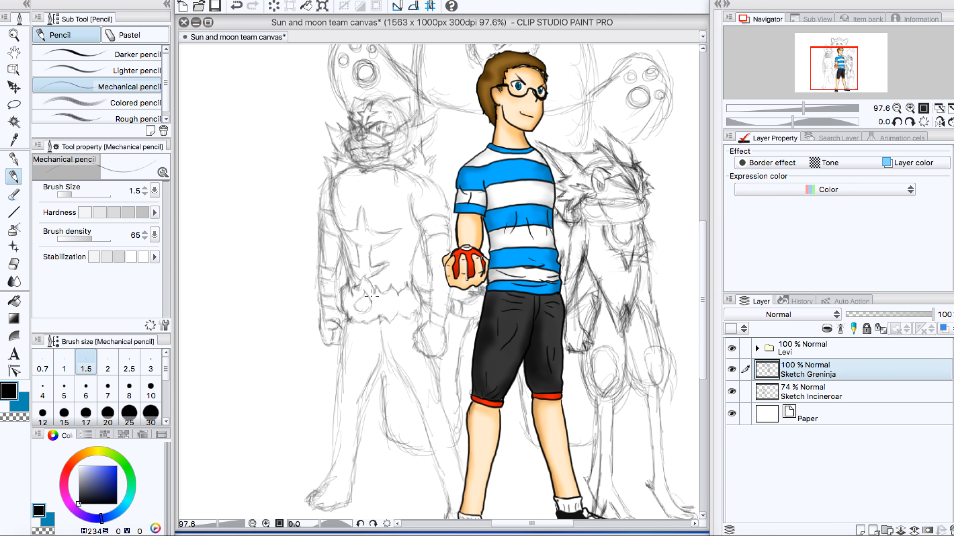
scroll(432, 291, down, 3)
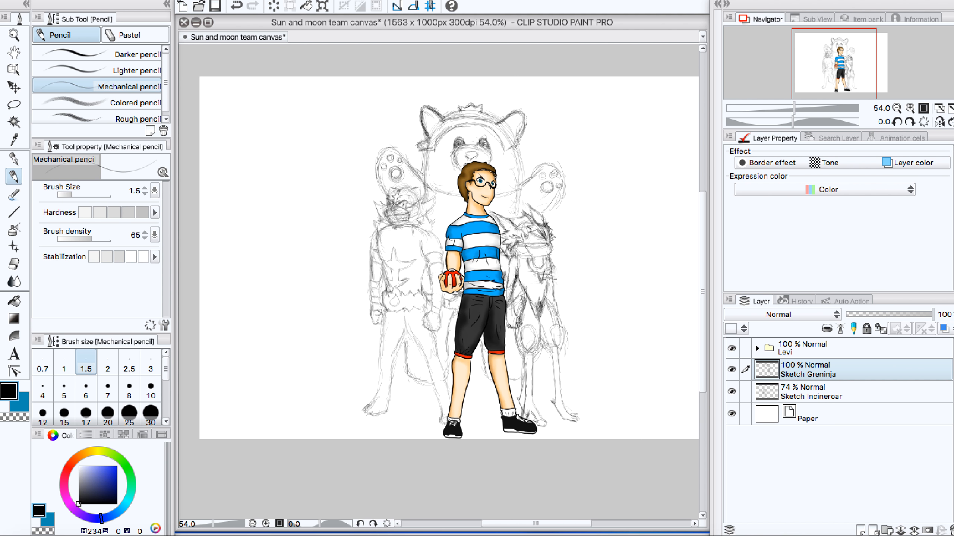
scroll(548, 277, up, 5)
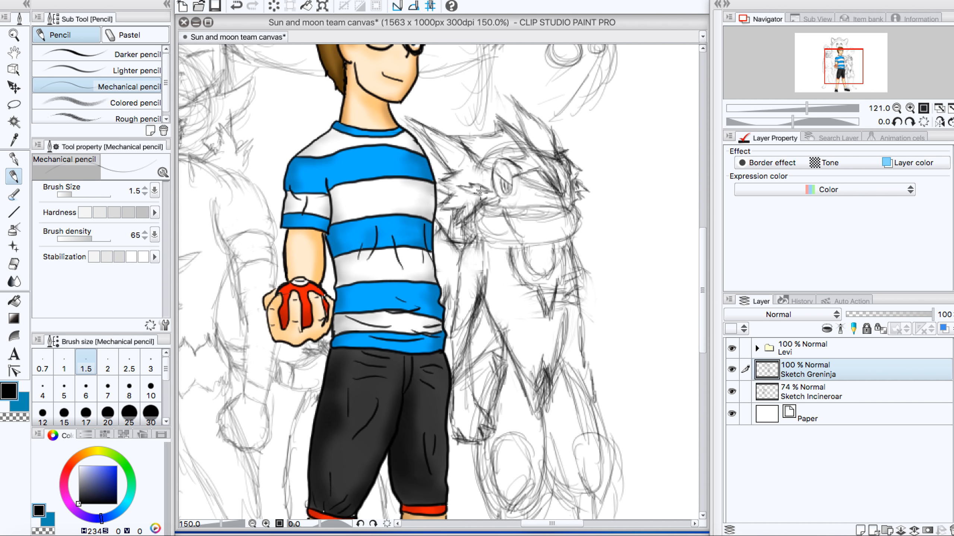
scroll(480, 192, down, 1)
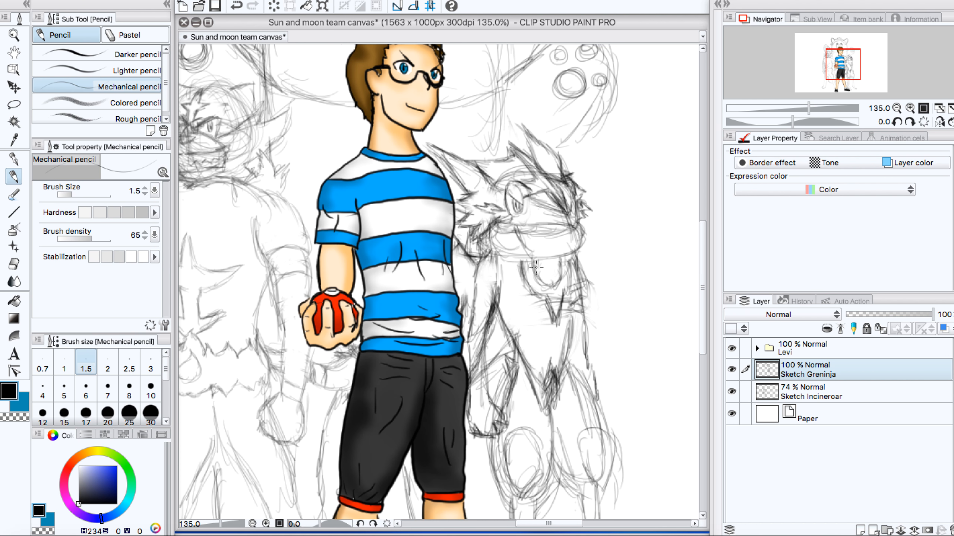
scroll(536, 267, down, 3)
scroll(536, 267, up, 5)
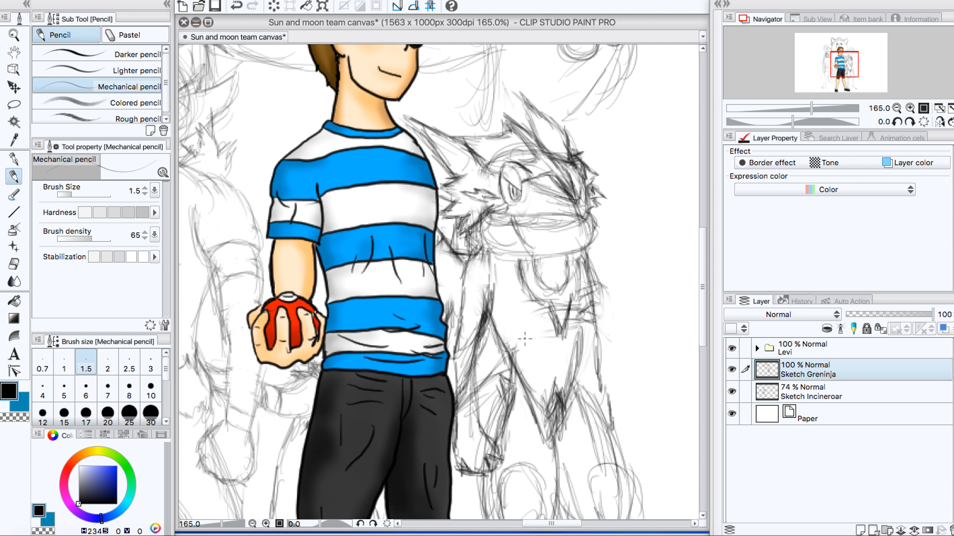
scroll(586, 329, down, 5)
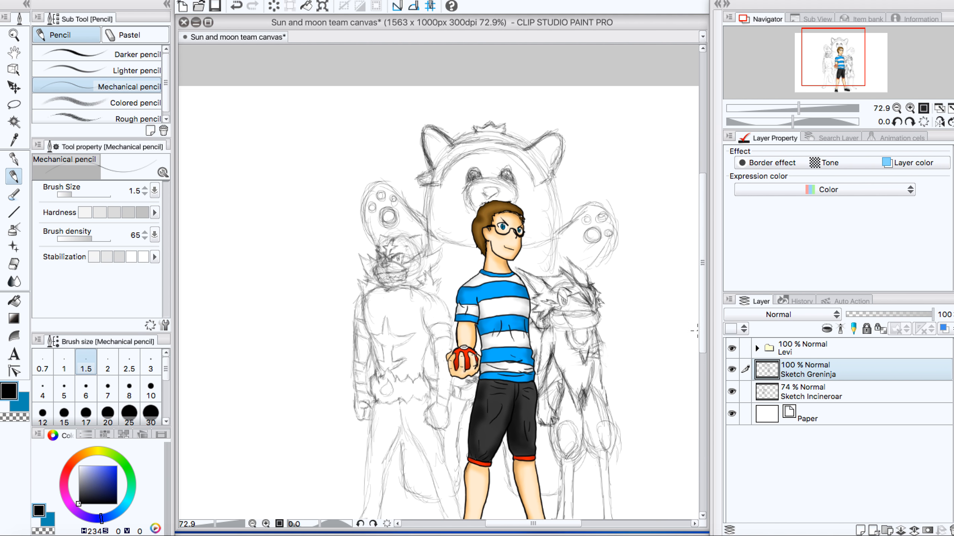
drag(701, 321, 703, 366)
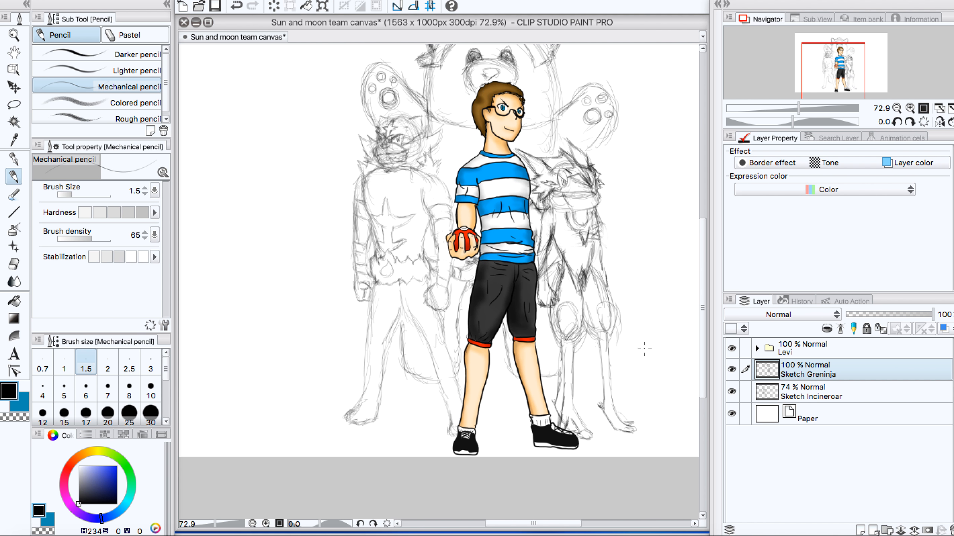
scroll(494, 236, down, 3)
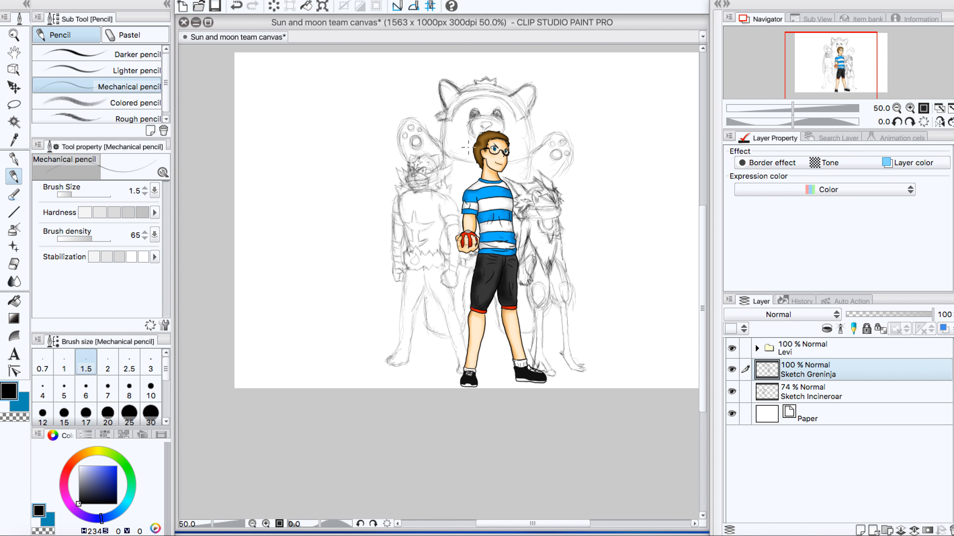